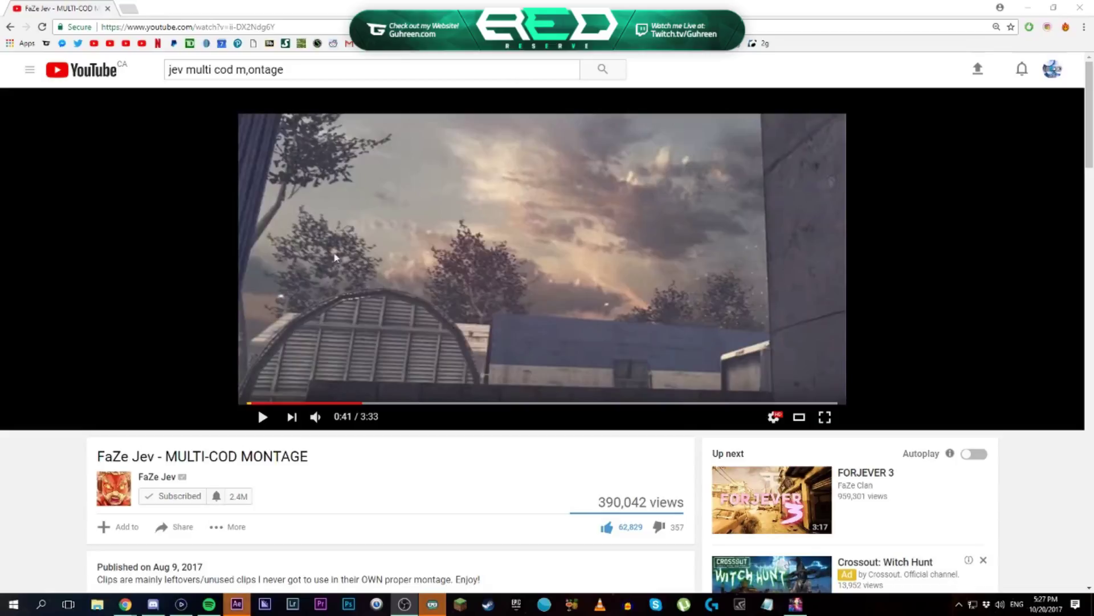
# Play and scrub the montage video between about 0:40 and 0:50 to examine its clip transitions and motion blur
pyautogui.click(262, 422)
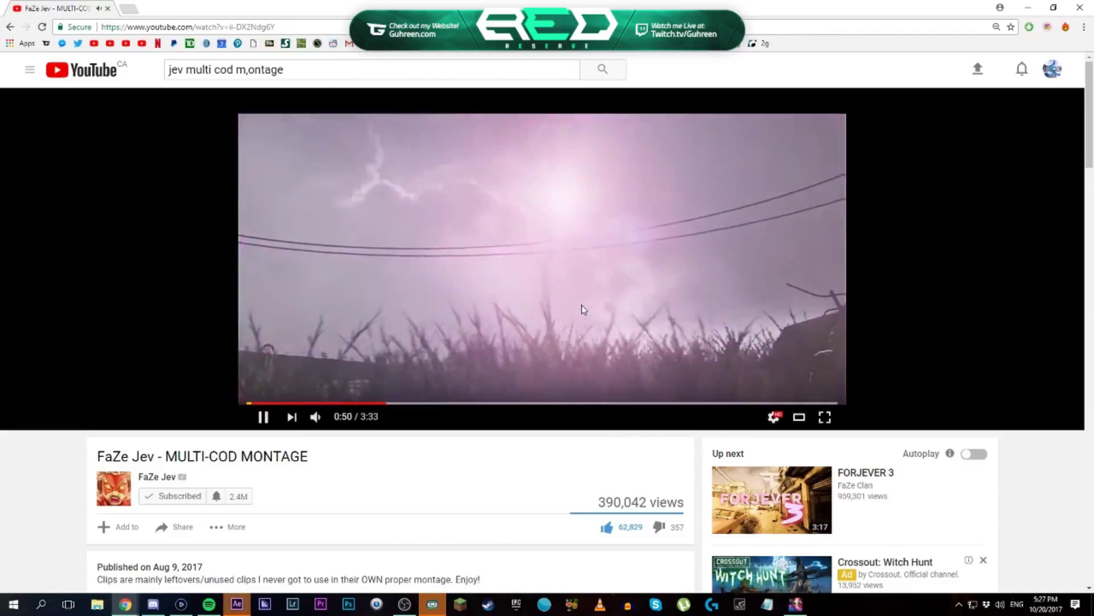
pyautogui.click(476, 244)
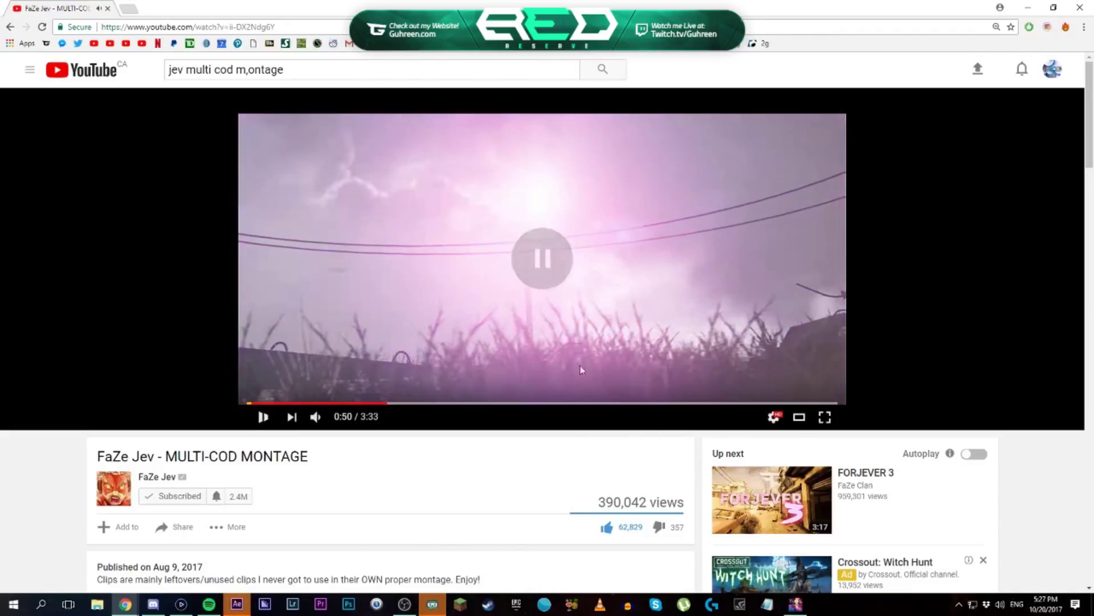
pyautogui.click(379, 403)
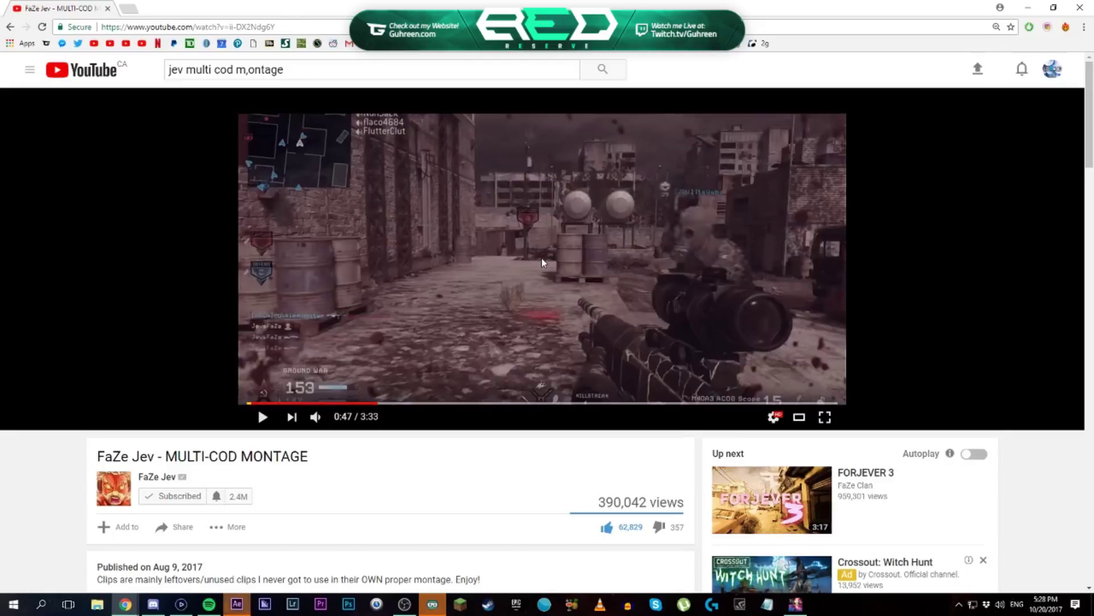
pyautogui.click(365, 403)
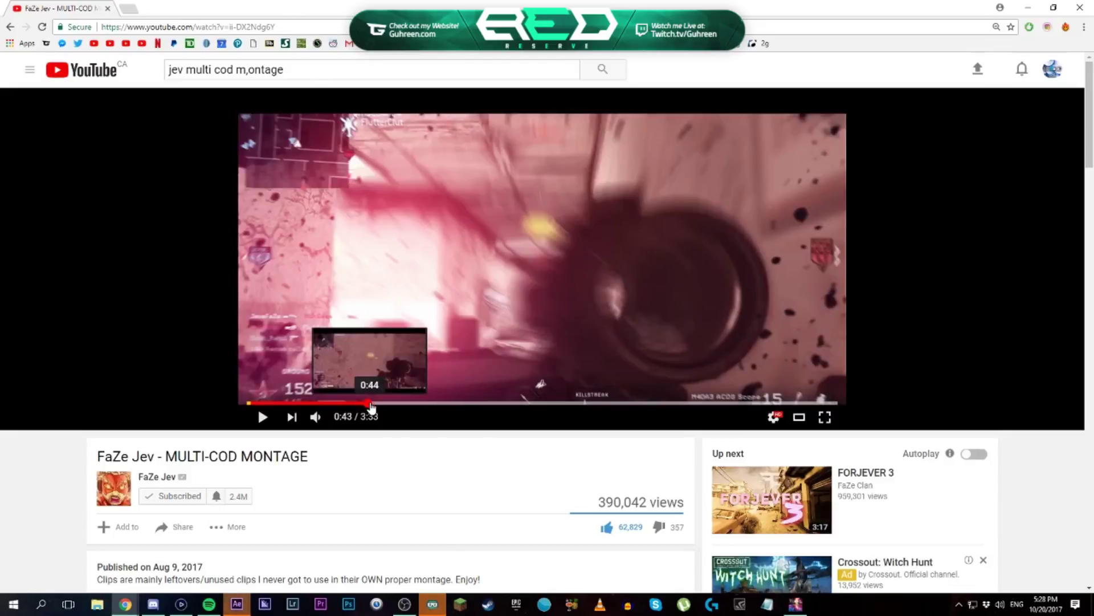
pyautogui.click(430, 320)
pyautogui.click(430, 320)
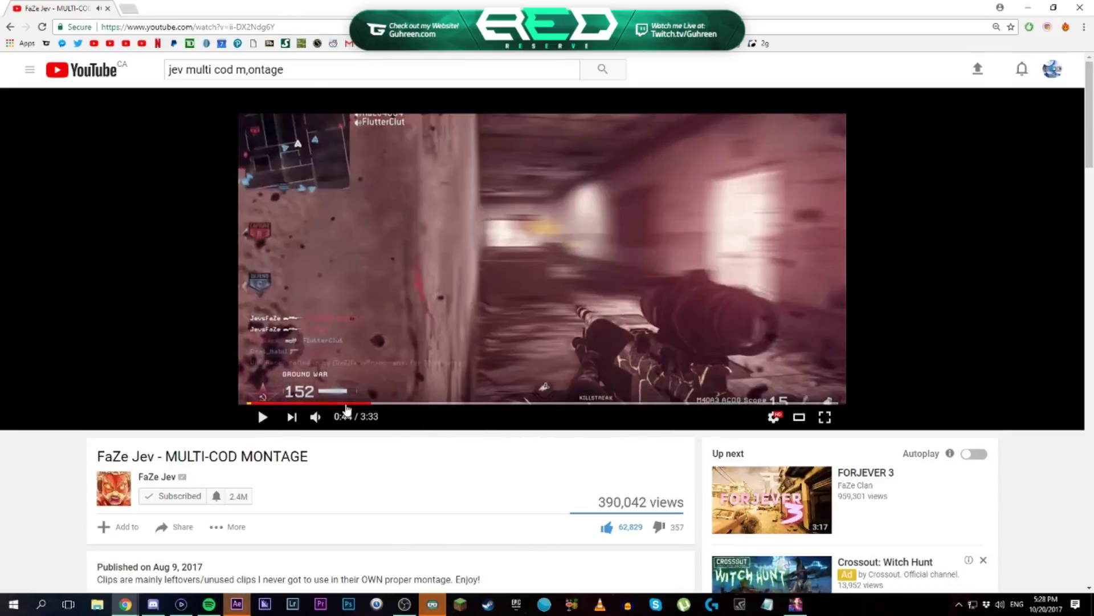
pyautogui.click(263, 417)
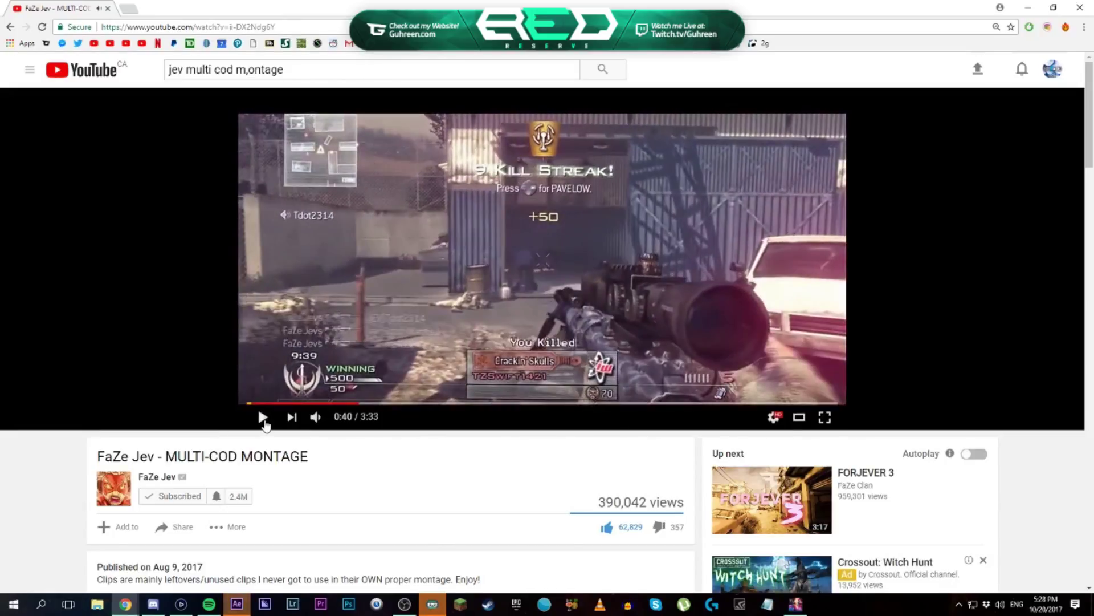
pyautogui.click(264, 420)
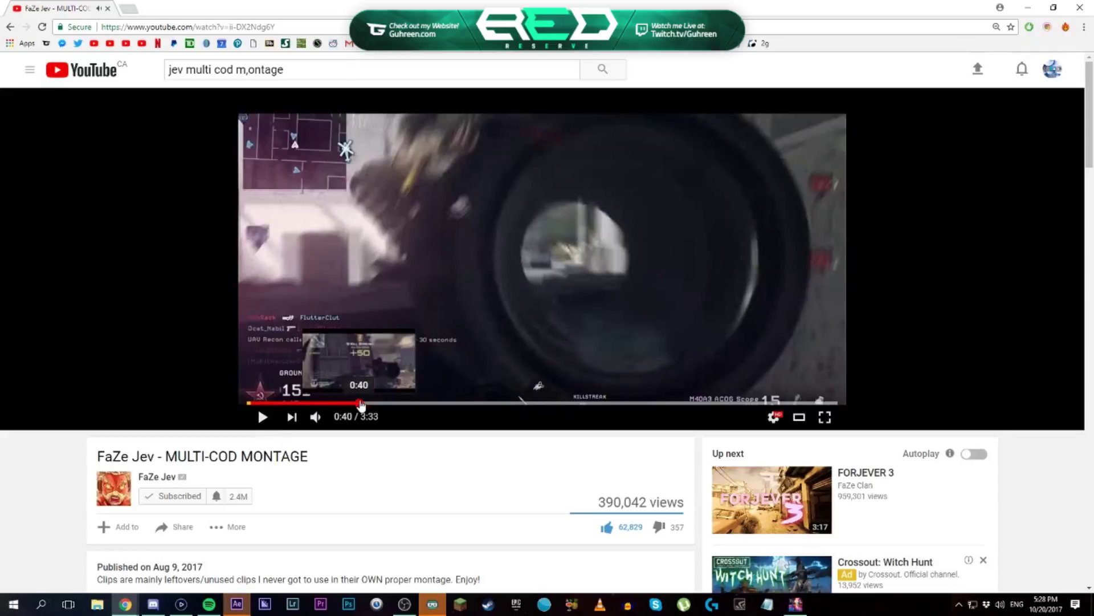
pyautogui.click(263, 418)
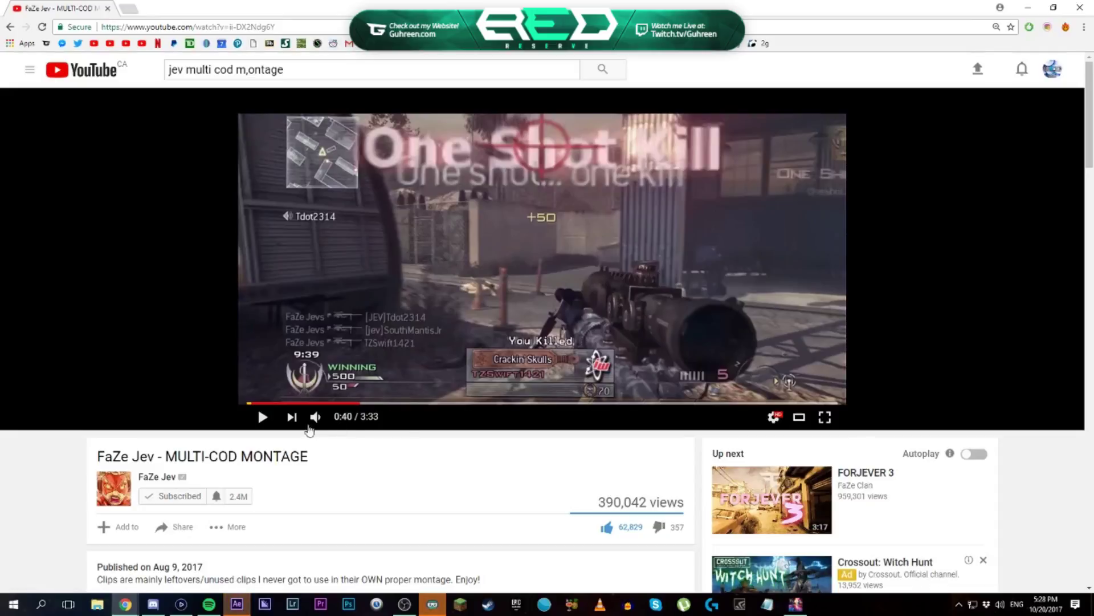
pyautogui.click(262, 417)
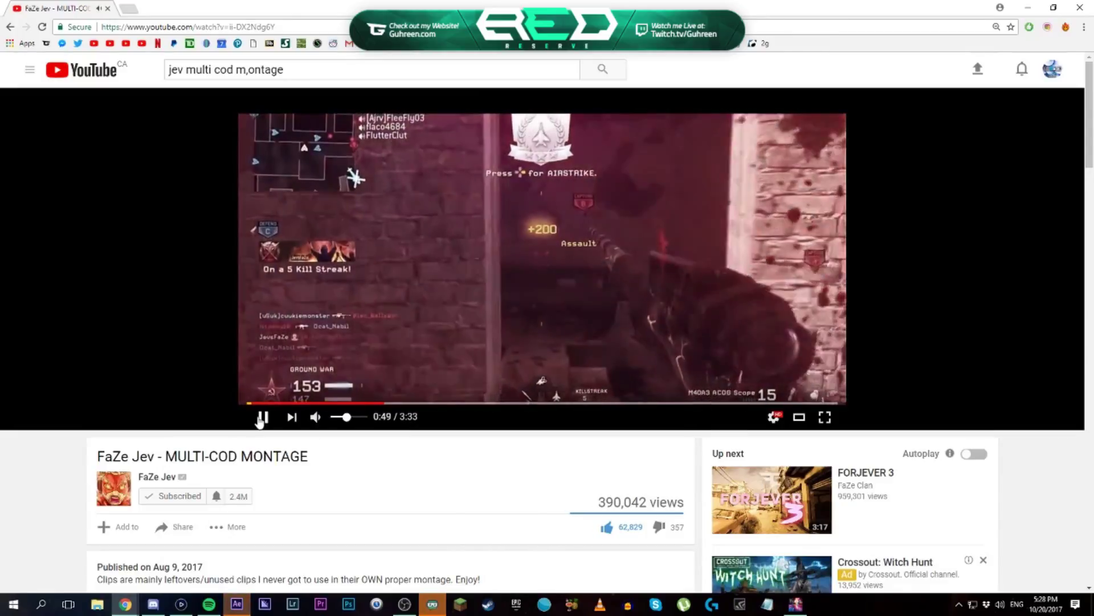
pyautogui.click(262, 416)
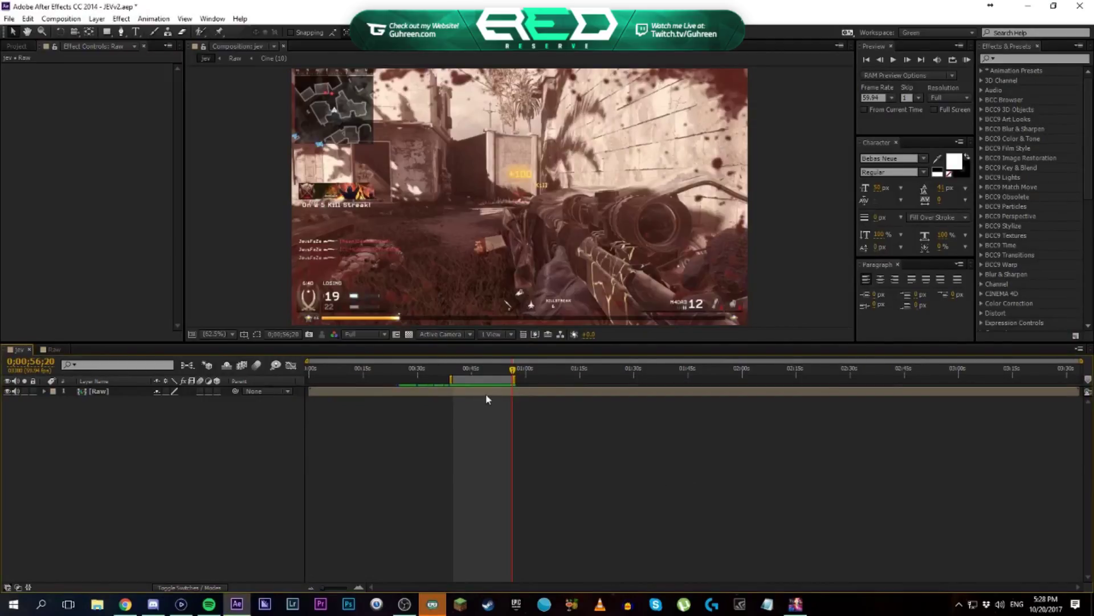
# In After Effects, move the playhead to about 0;00;46;14 in the Jev composition and open the nested Raw composition
pyautogui.click(468, 369)
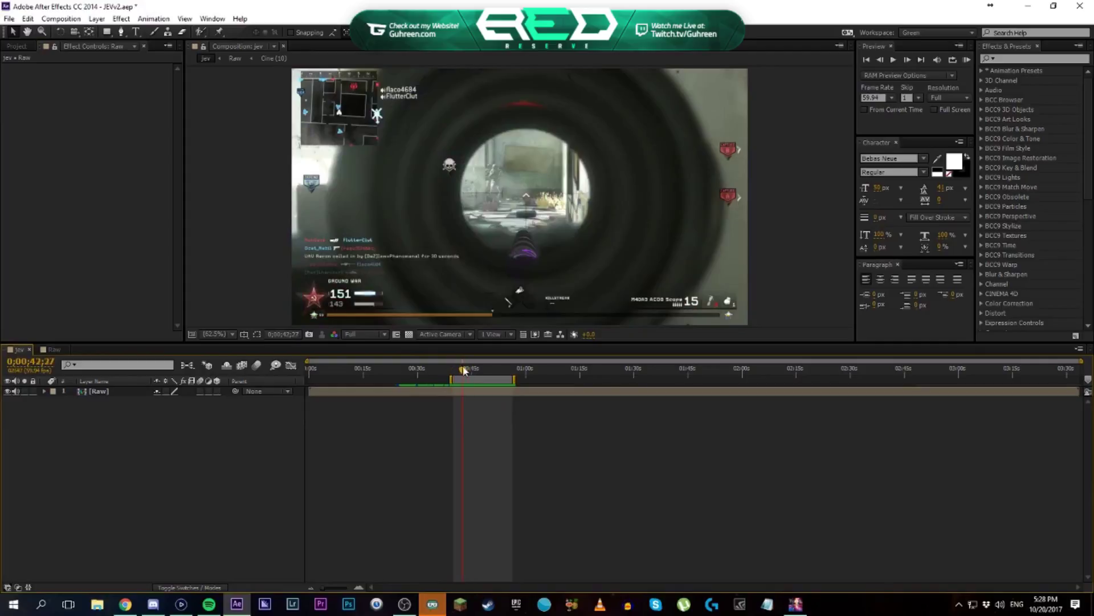
pyautogui.moveTo(466, 371); pyautogui.dragTo(477, 370)
pyautogui.doubleClick(485, 393)
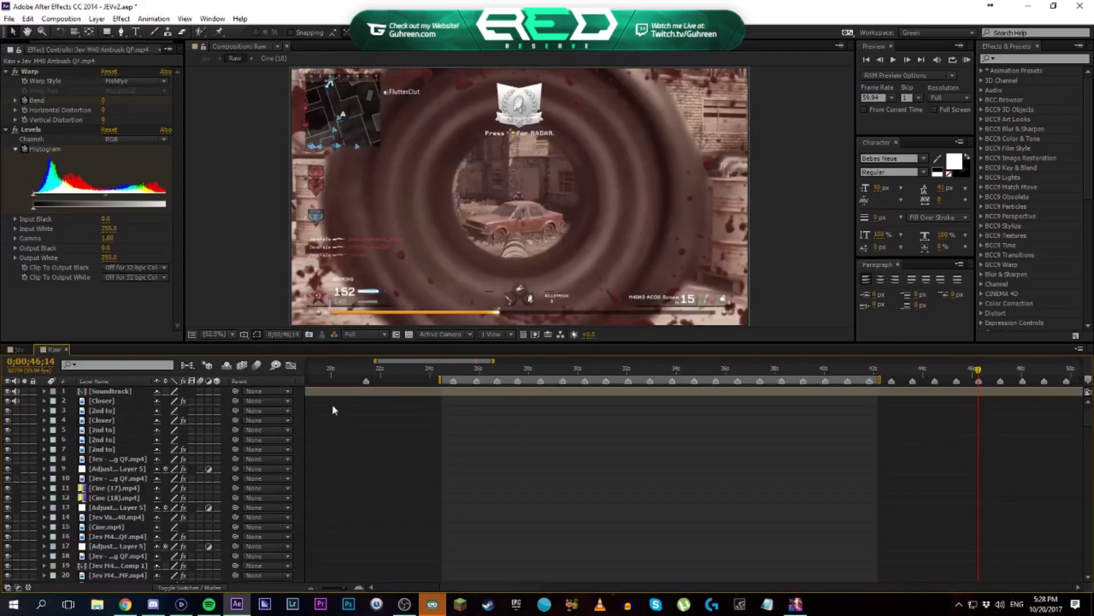
# Select the Jev ACOG QF.mp4 clip layer at the playhead and reveal its keyframed properties
pyautogui.scroll(-11, 622, 467)
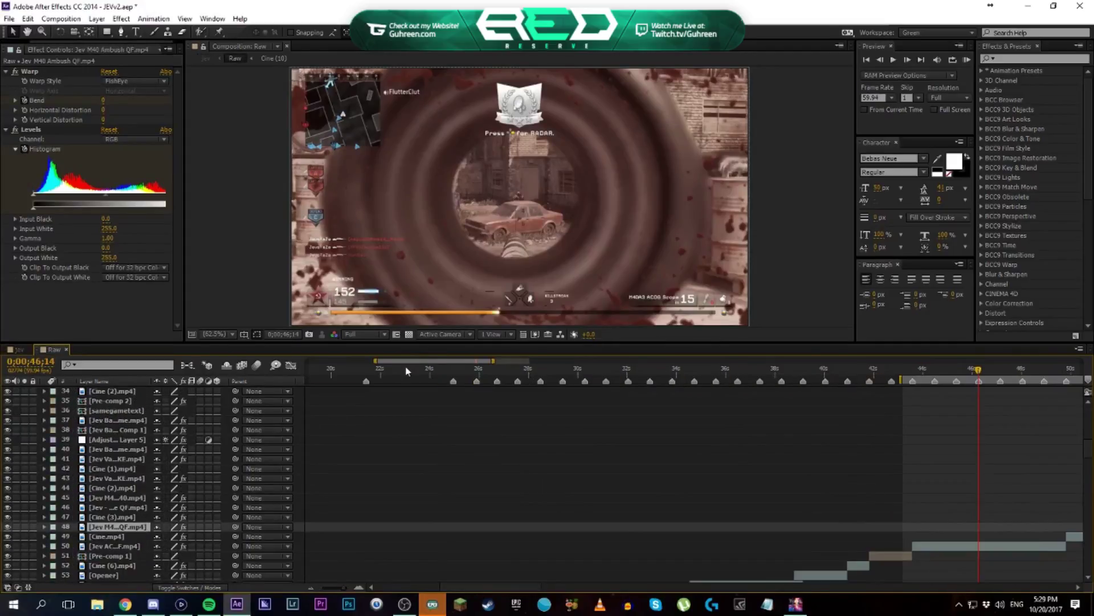
pyautogui.moveTo(434, 361); pyautogui.dragTo(461, 361)
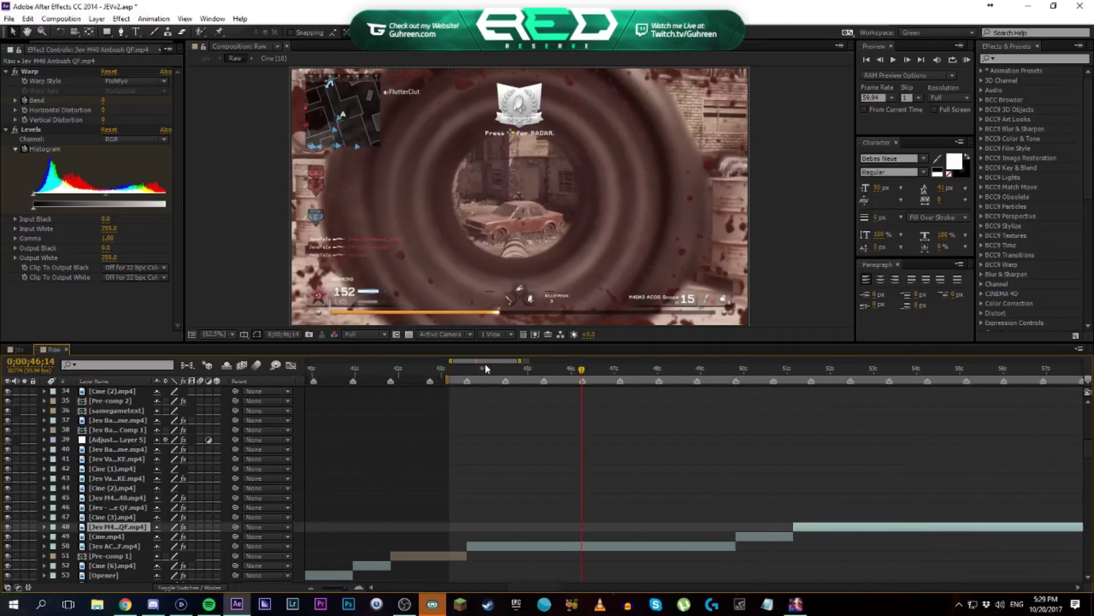
pyautogui.scroll(-2, 533, 519)
pyautogui.click(506, 488)
pyautogui.press('u')
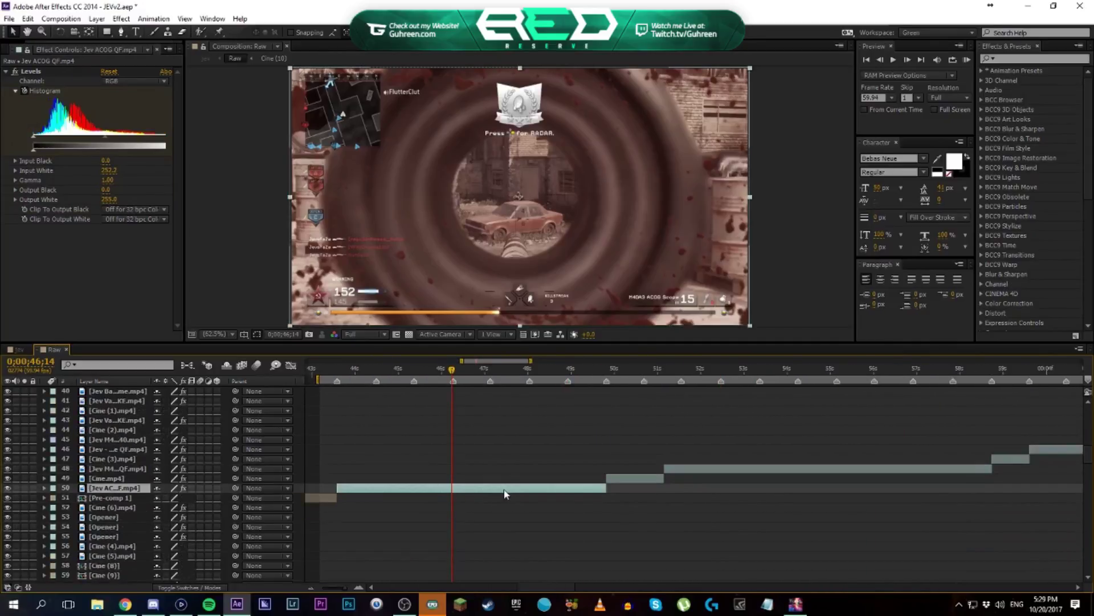
pyautogui.scroll(-2, 506, 494)
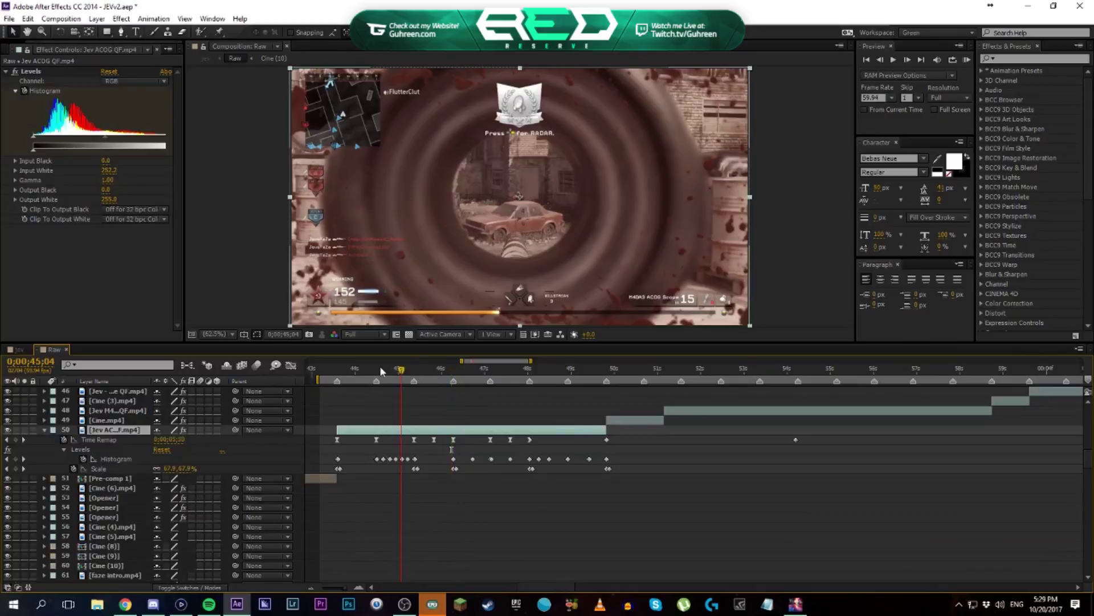
# Check the ACOG clip's Levels animation, delete the Levels effect from the layer, and save the project
pyautogui.click(380, 369)
pyautogui.click(82, 450)
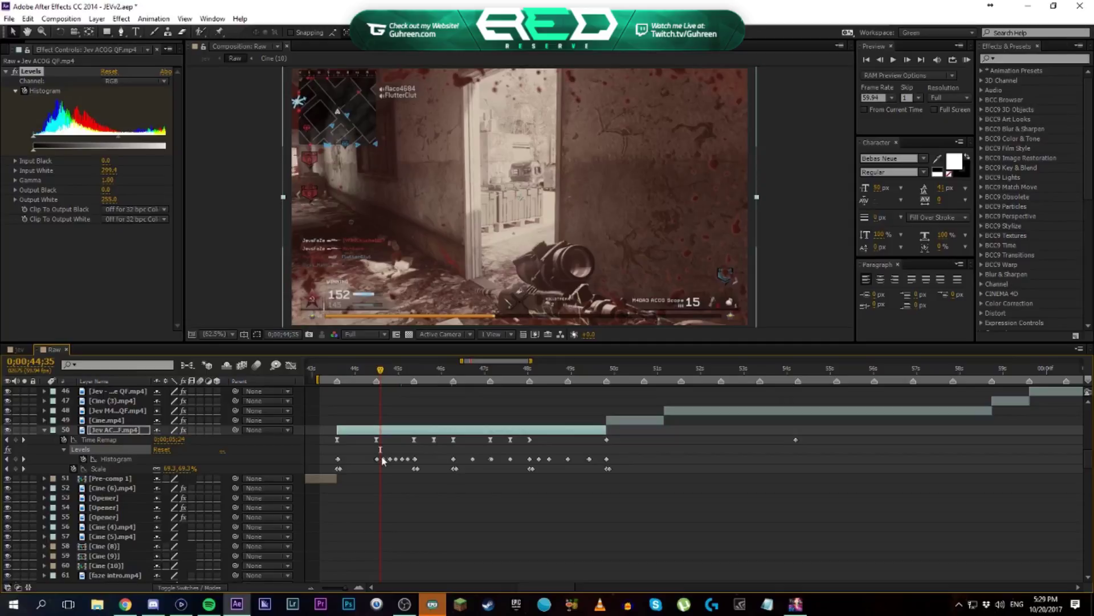
pyautogui.moveTo(383, 371); pyautogui.dragTo(557, 359)
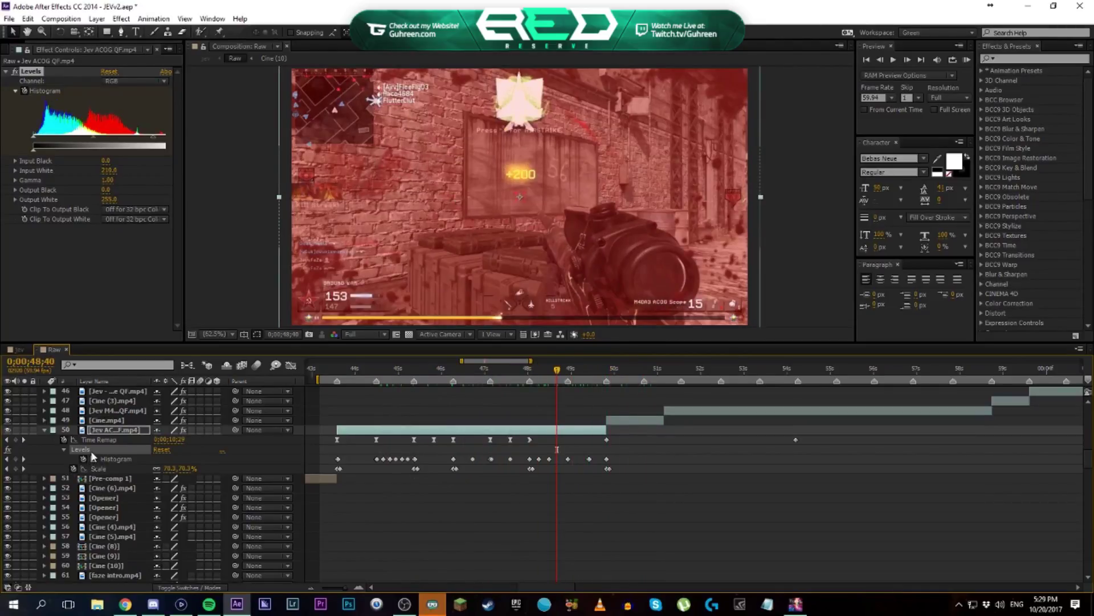
pyautogui.press('Delete')
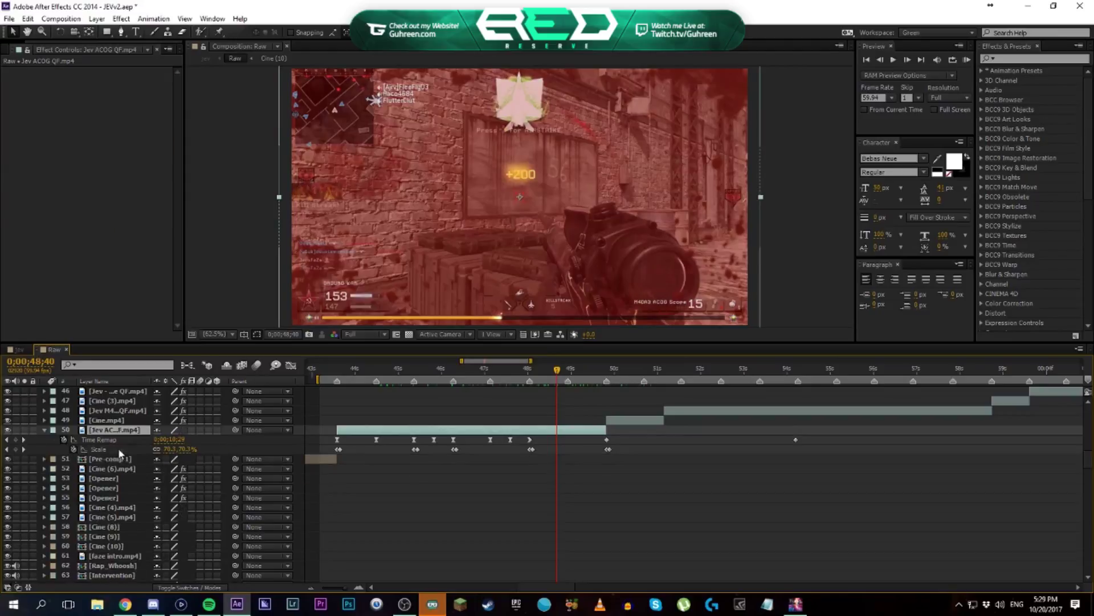
pyautogui.hotkey('ctrl', 's')
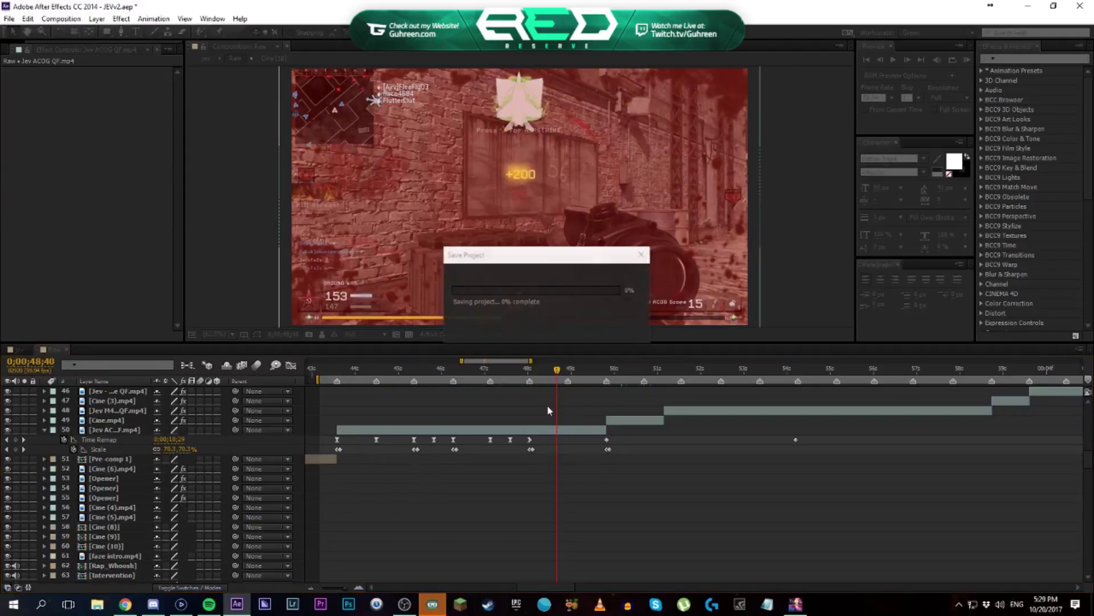
# Move the playhead to 0;00;46;45, return to the Jev composition, and select the Raw layer
pyautogui.scroll(1, 529, 422)
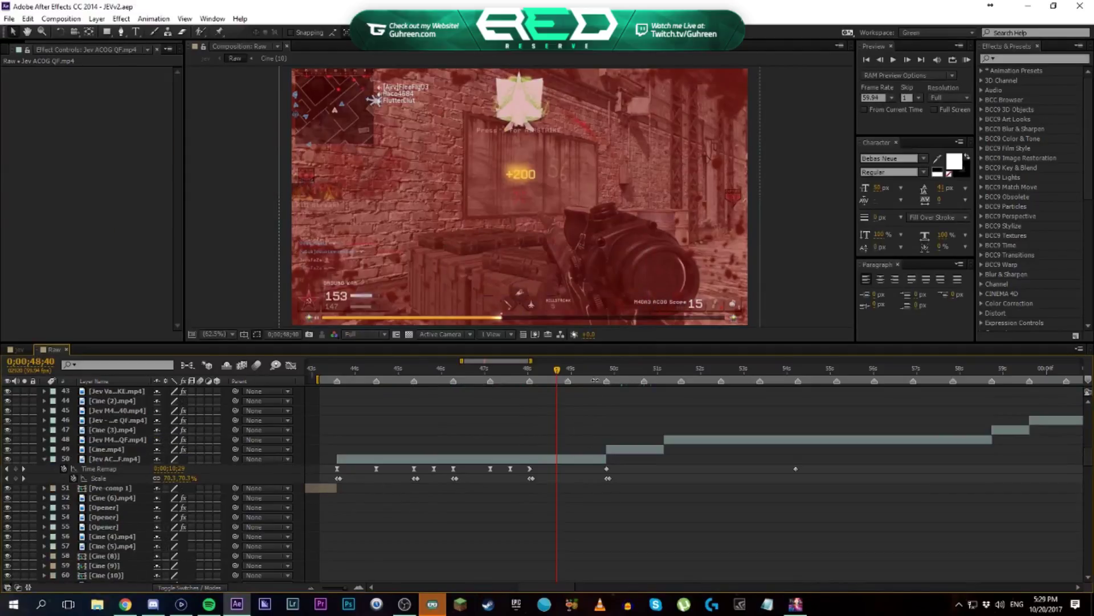
pyautogui.moveTo(597, 368); pyautogui.dragTo(475, 383)
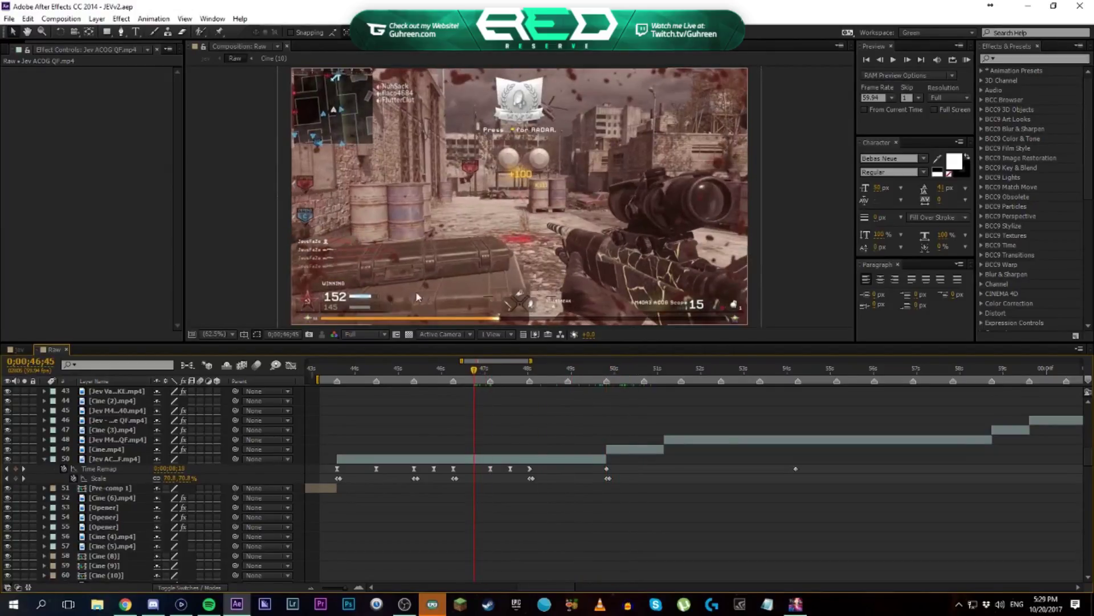
pyautogui.scroll(5, 475, 410)
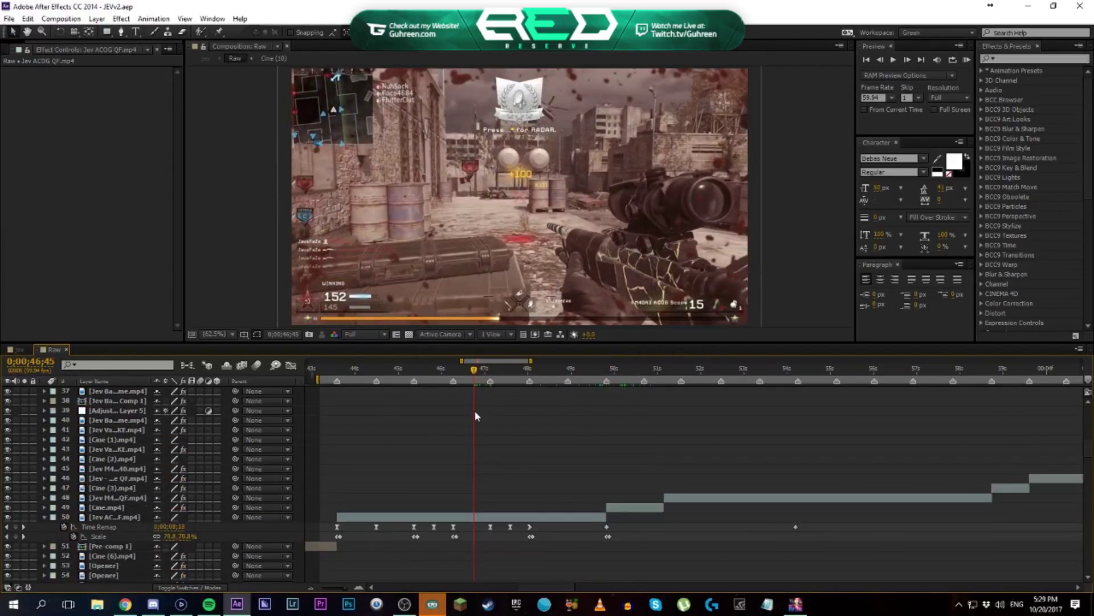
pyautogui.click(21, 350)
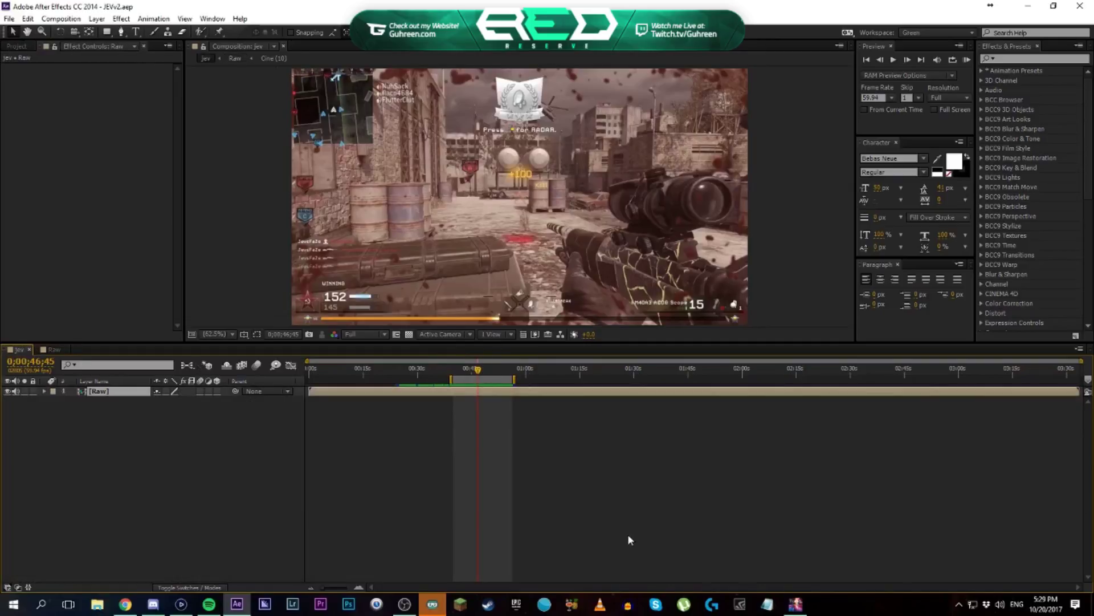
pyautogui.click(278, 442)
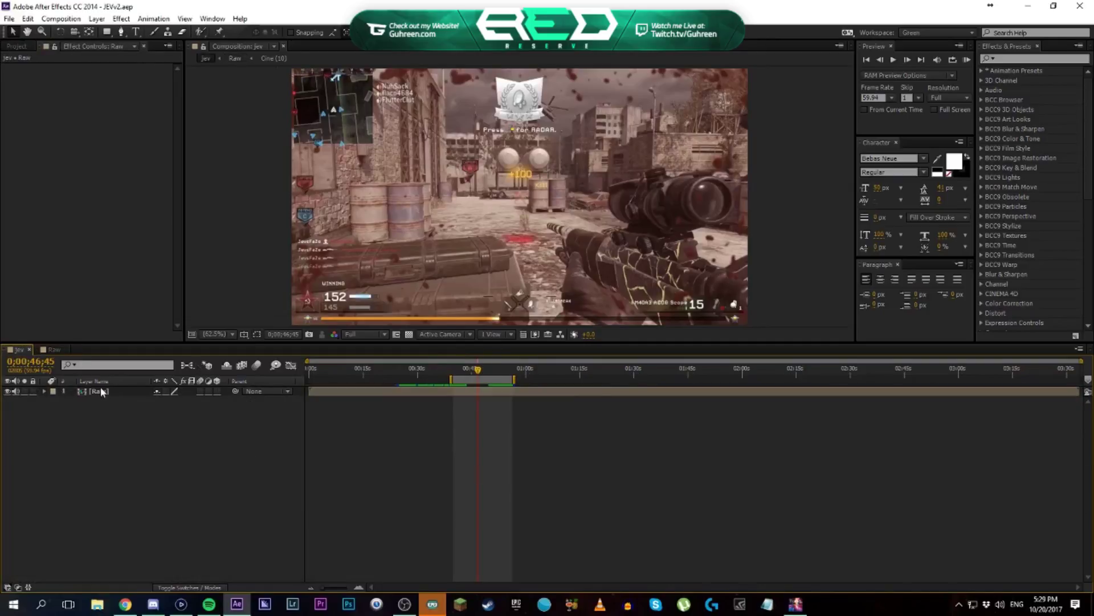
pyautogui.click(486, 392)
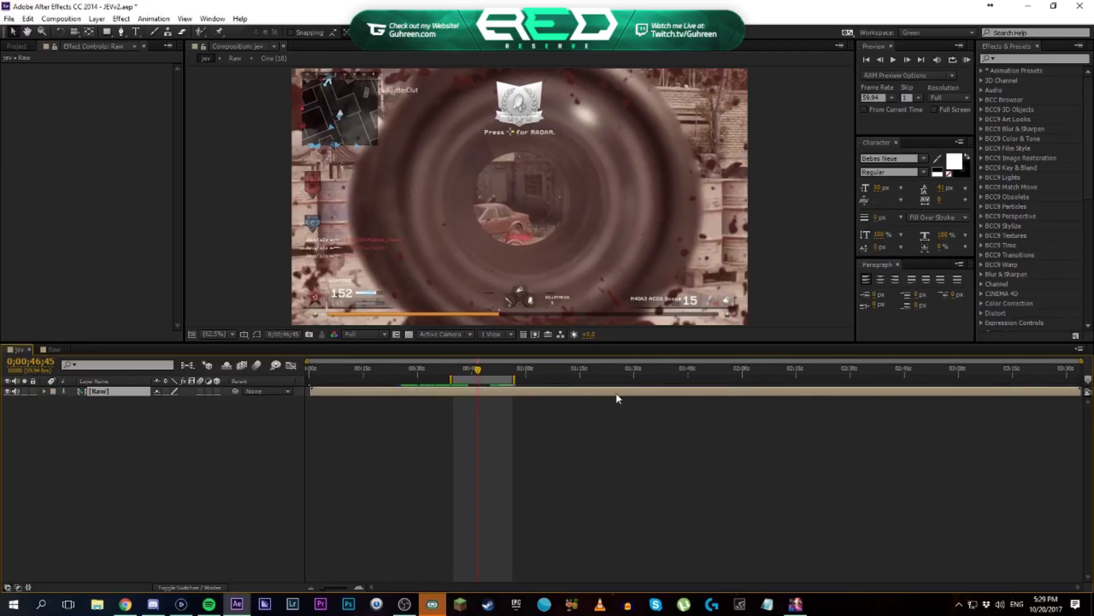
# Search the effects for "rsmb" and apply the RSMB motion blur effect to the Raw layer
pyautogui.click(1025, 58)
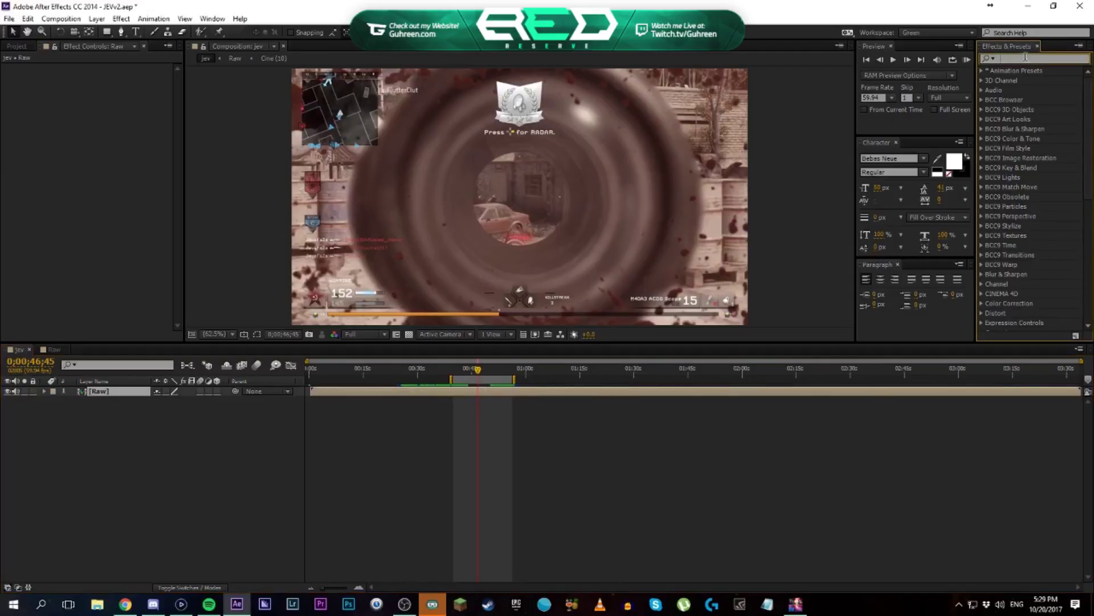
pyautogui.moveTo(914, 139); pyautogui.dragTo(916, 120)
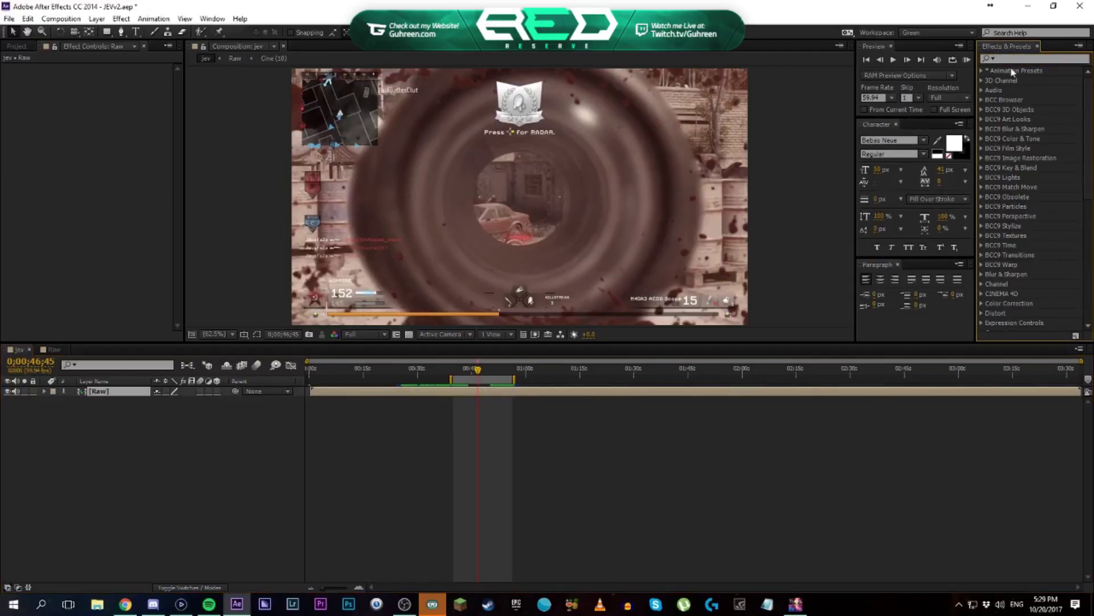
pyautogui.write('rsmb')
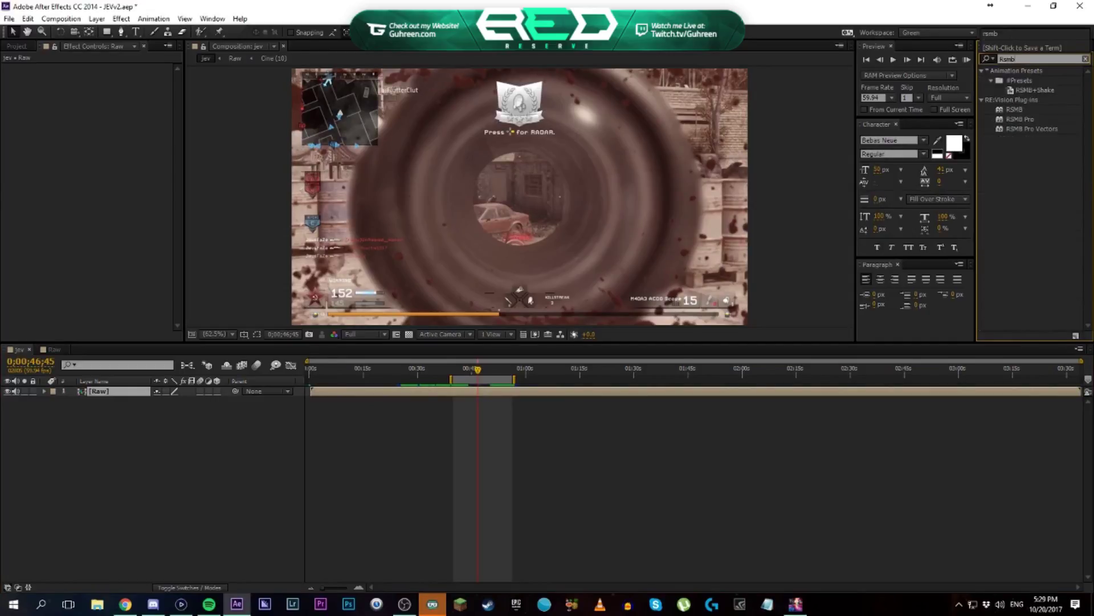
pyautogui.click(1037, 90)
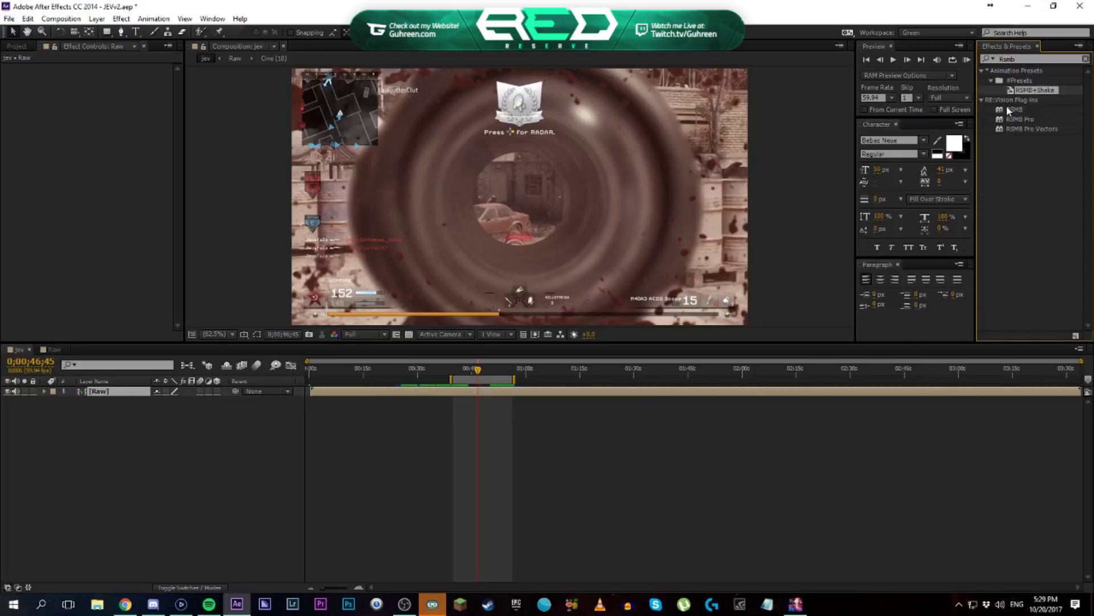
pyautogui.click(1014, 109)
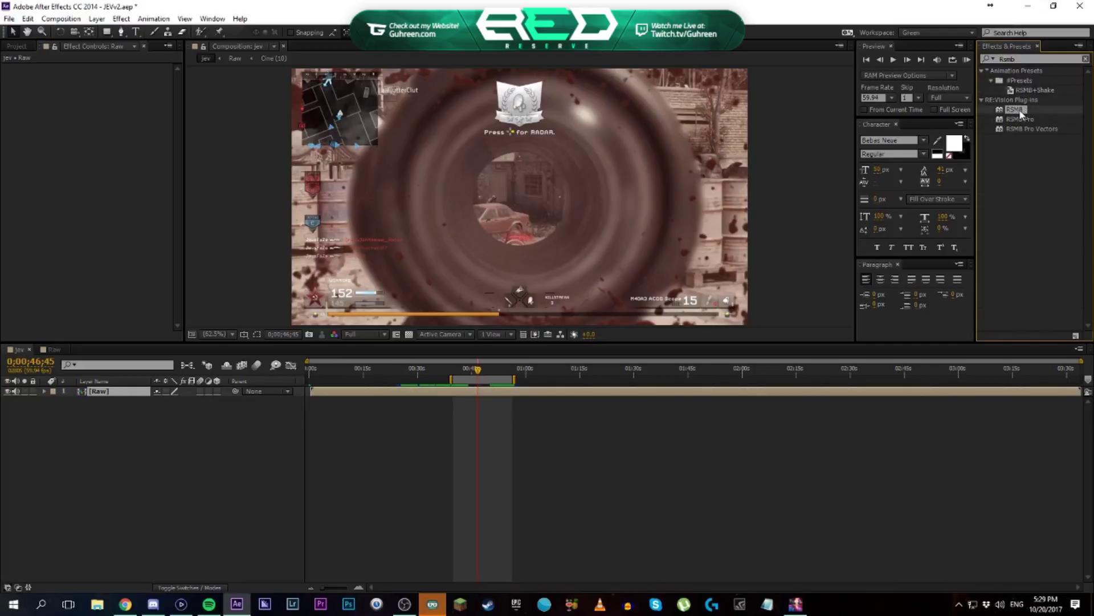
pyautogui.moveTo(1021, 114); pyautogui.dragTo(46, 108)
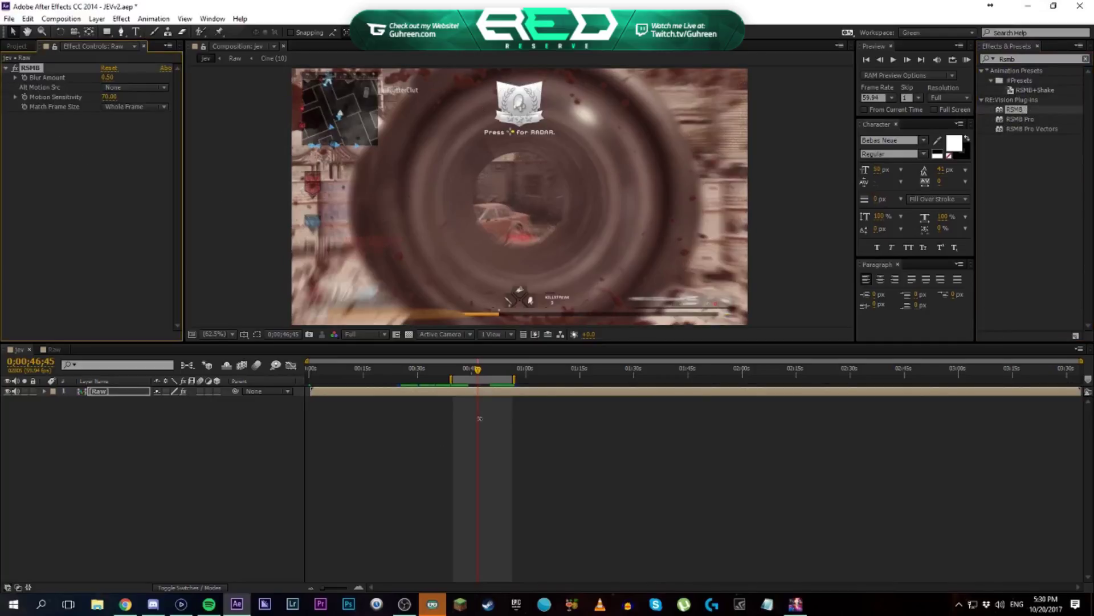
pyautogui.click(372, 431)
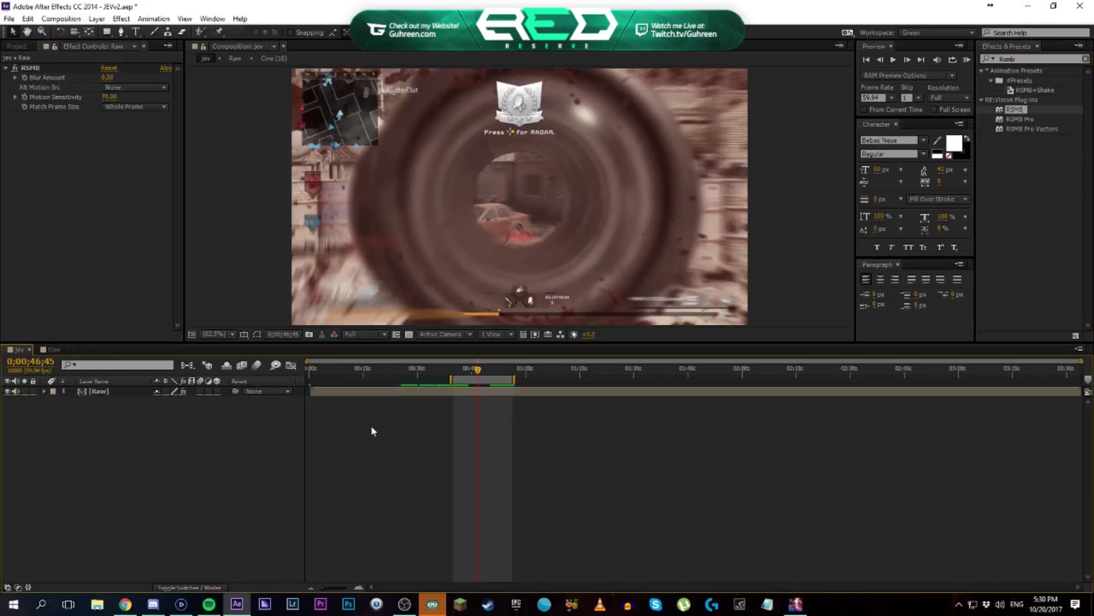
# Set the RSMB effect's Motion Sensitivity to 75 on the Raw layer
pyautogui.click(83, 223)
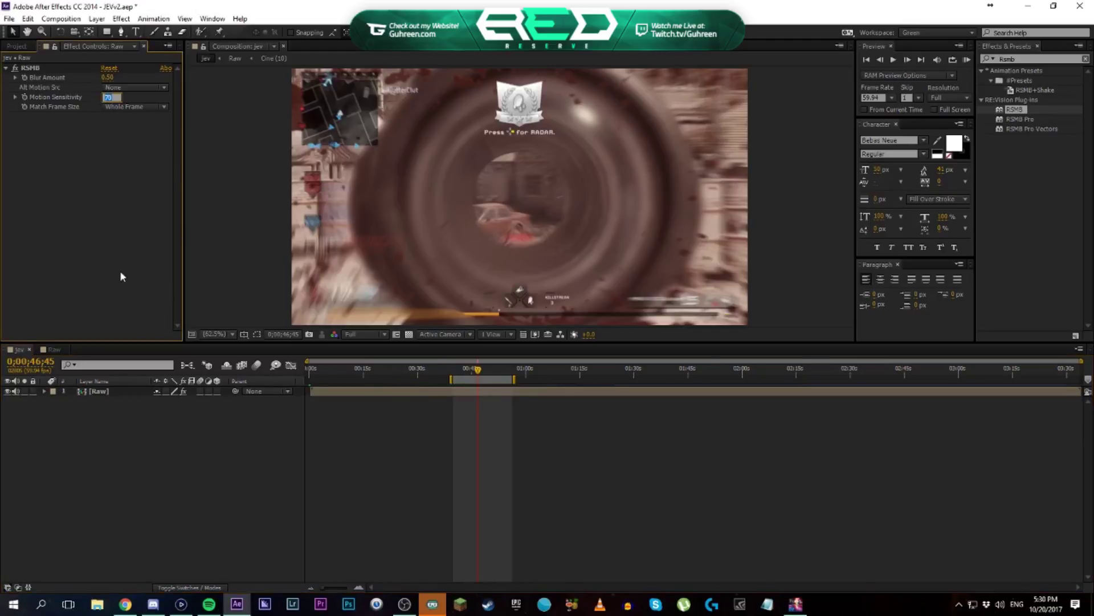
pyautogui.write('75')
pyautogui.press('Return')
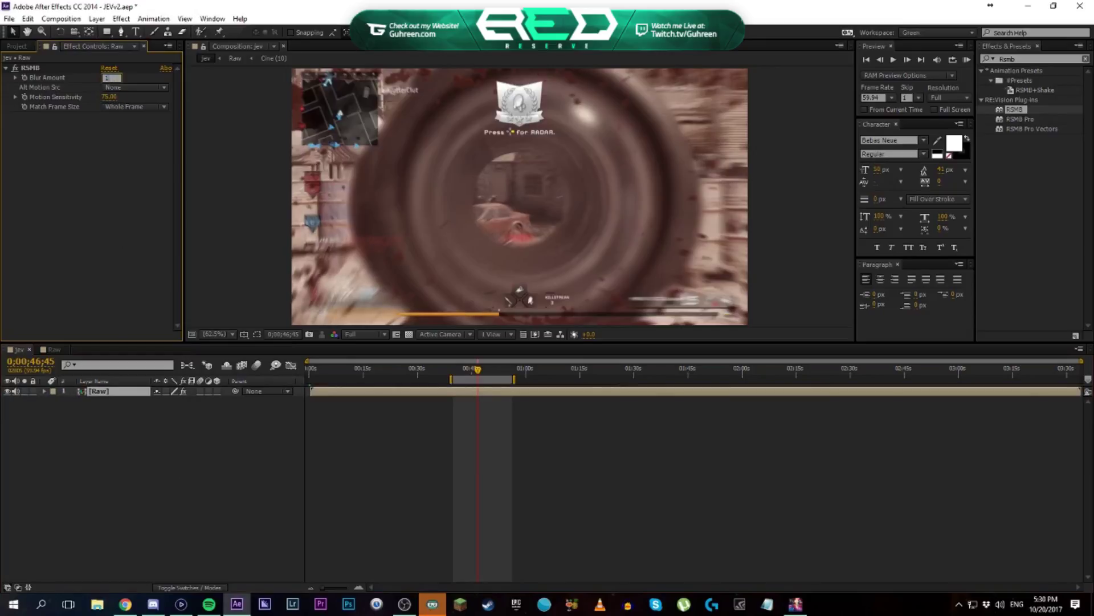
# Set the RSMB effect's Blur Amount to 0.5 and Motion Sensitivity to 100 on the Raw layer, and preview the motion blur
pyautogui.click(106, 65)
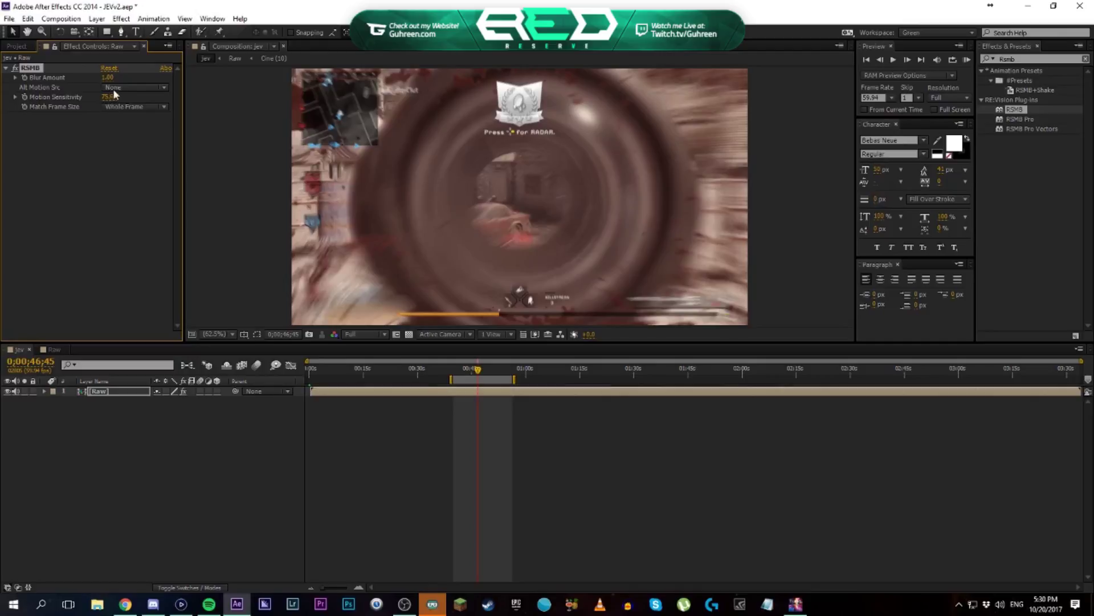
pyautogui.moveTo(476, 372); pyautogui.dragTo(498, 374)
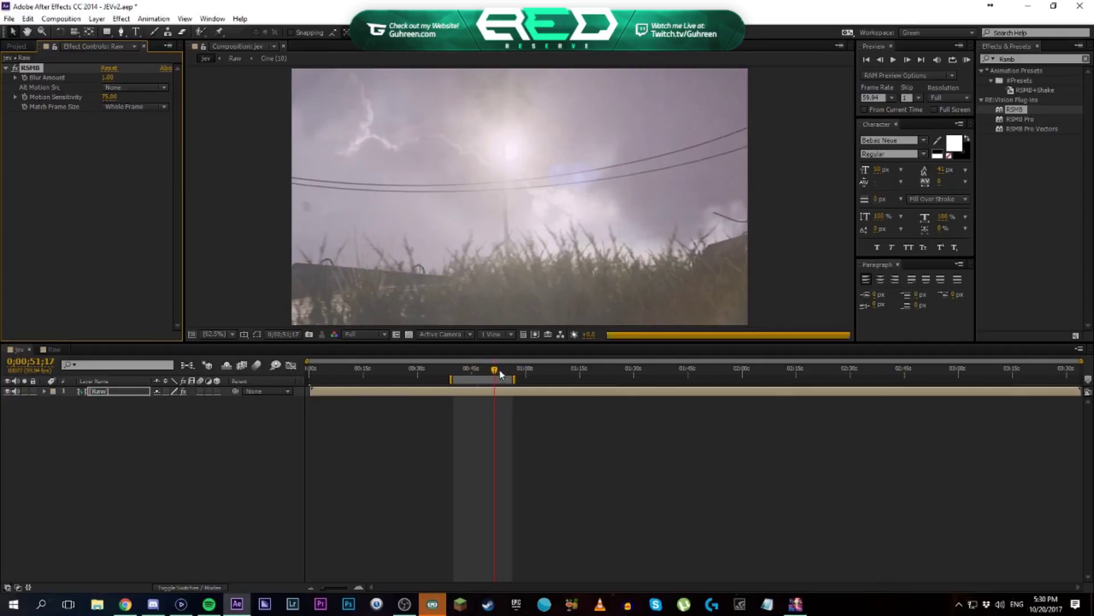
pyautogui.moveTo(1035, 91); pyautogui.dragTo(110, 159)
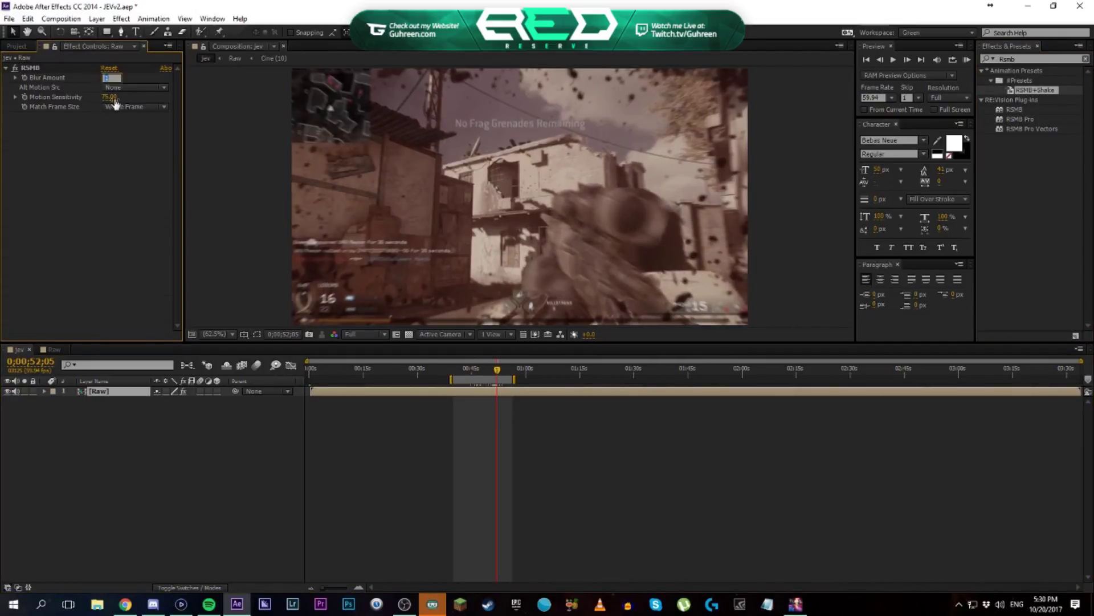
pyautogui.press('Return')
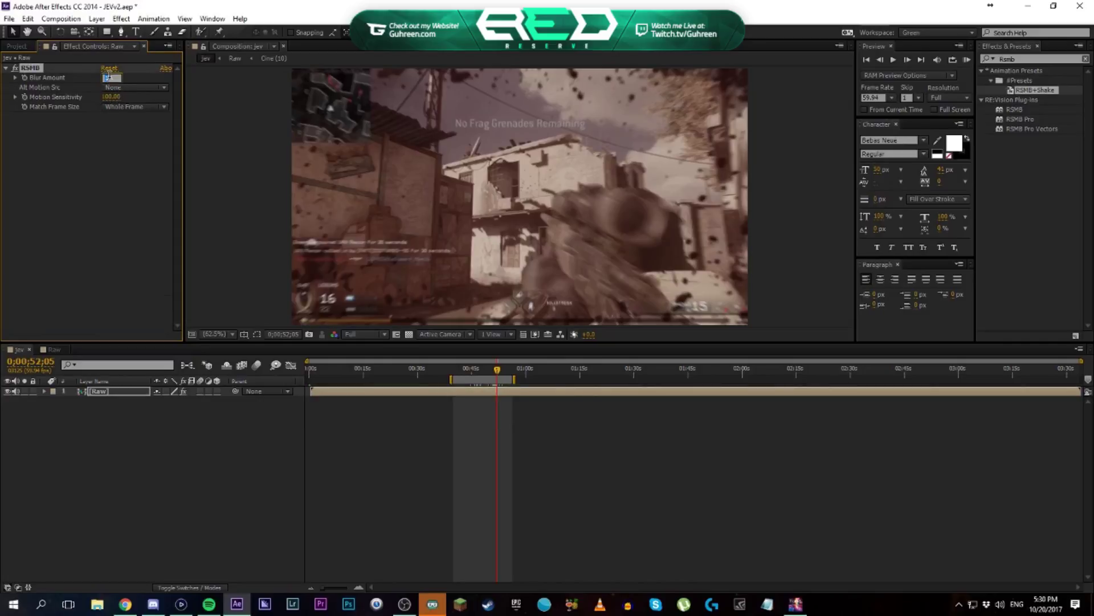
pyautogui.press('Return')
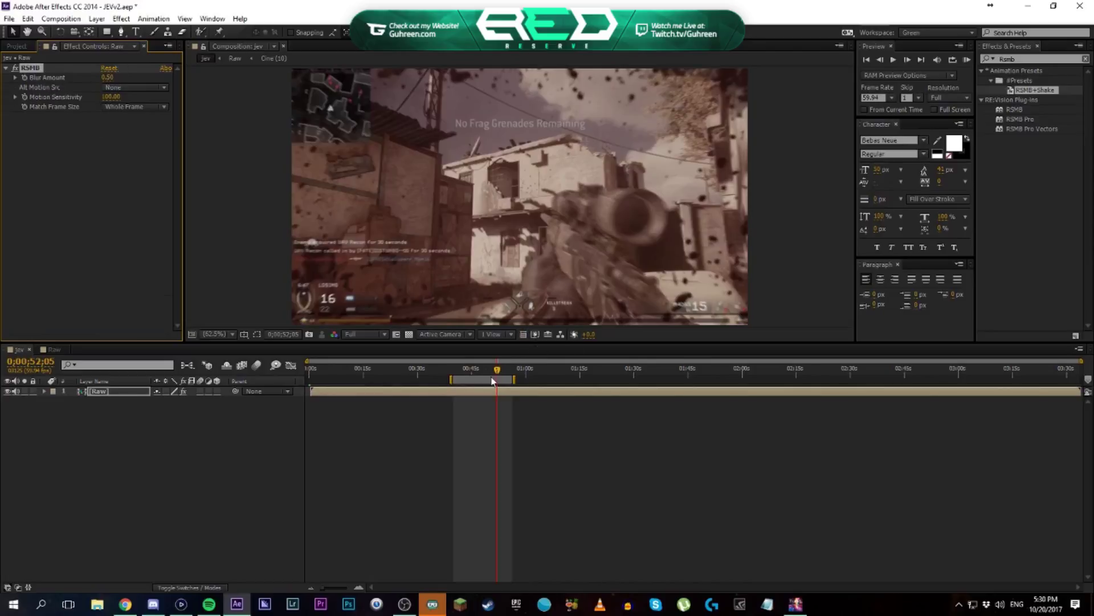
pyautogui.moveTo(498, 373)
pyautogui.mouseDown()
pyautogui.moveTo(465, 374)
pyautogui.moveTo(493, 373)
pyautogui.moveTo(482, 371)
pyautogui.mouseUp()
pyautogui.press('KP_0')
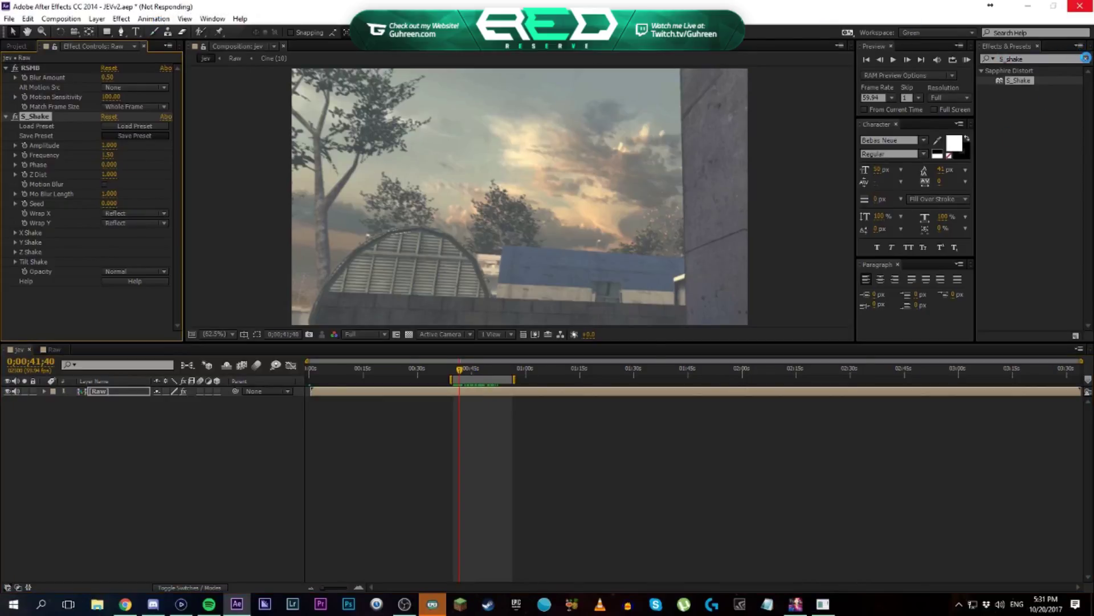
# Select the Raw layer and clear the effects search
pyautogui.click(1086, 57)
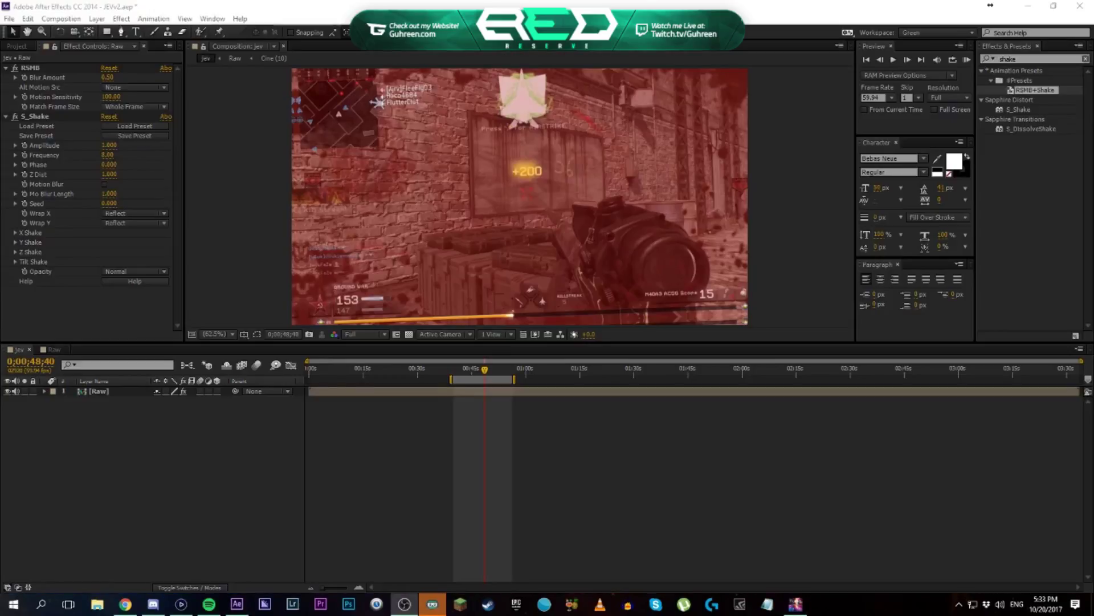
pyautogui.click(607, 449)
pyautogui.click(476, 393)
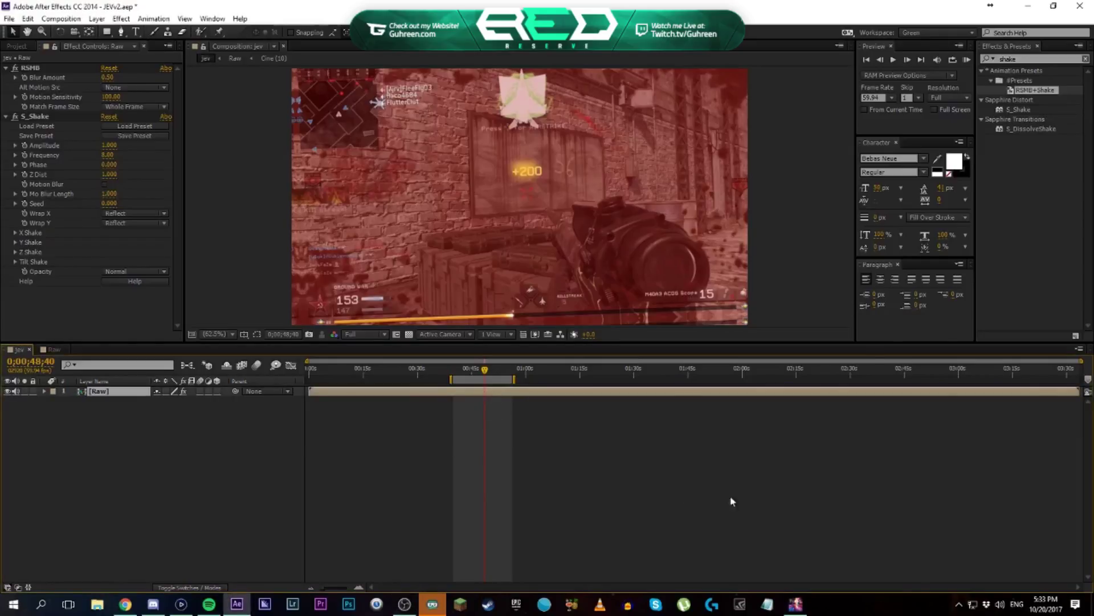
pyautogui.click(1084, 59)
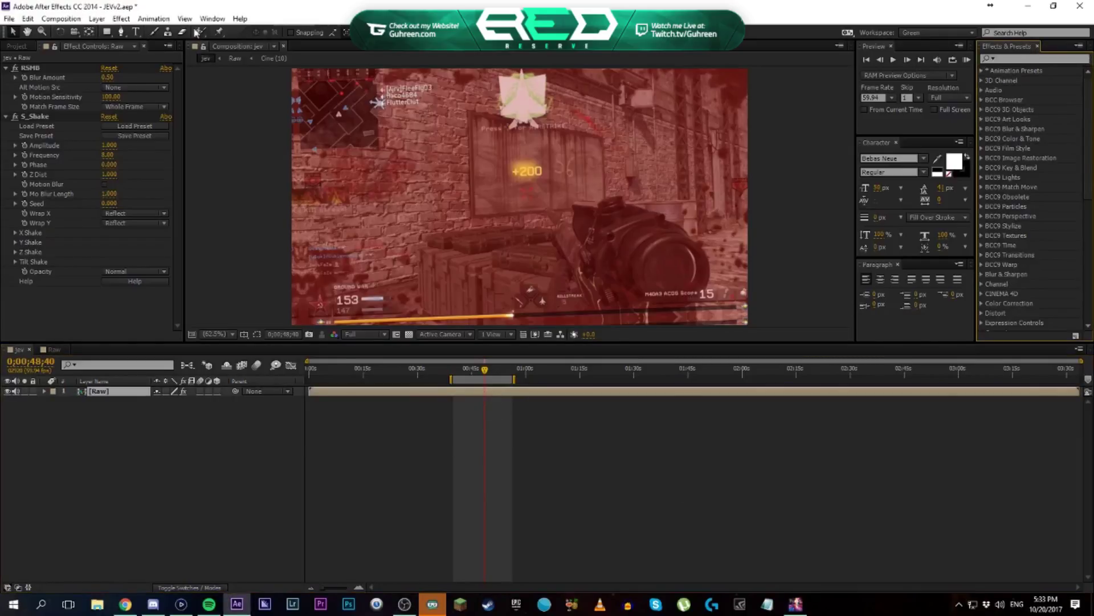
# Set the S_Shake effect's Frequency to 1.5 and Amplitude to 0.15 on the Raw layer
pyautogui.click(33, 68)
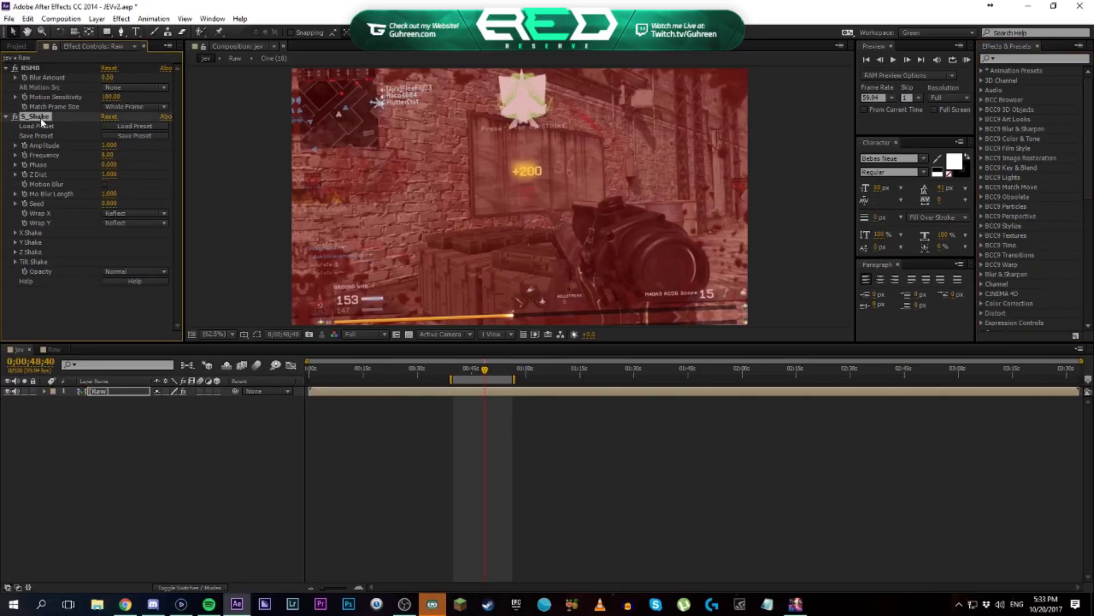
pyautogui.click(107, 155)
pyautogui.write('1.5')
pyautogui.click(109, 145)
pyautogui.write('.15')
pyautogui.press('Return')
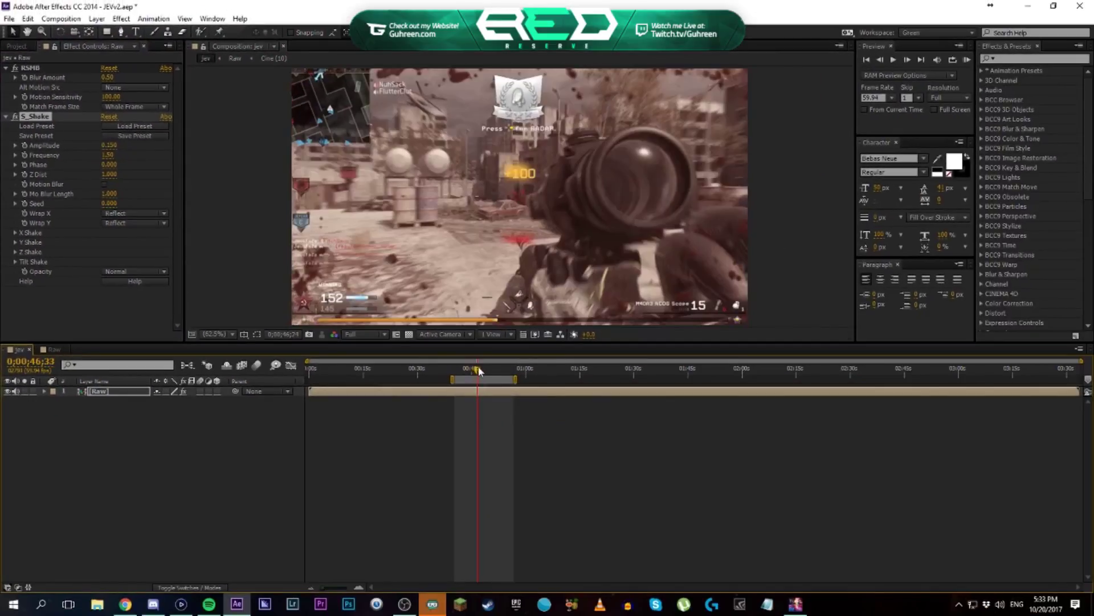
# Scrub through the footage to check the camera shake, and shift the work area slightly later in time
pyautogui.moveTo(478, 371); pyautogui.dragTo(509, 371)
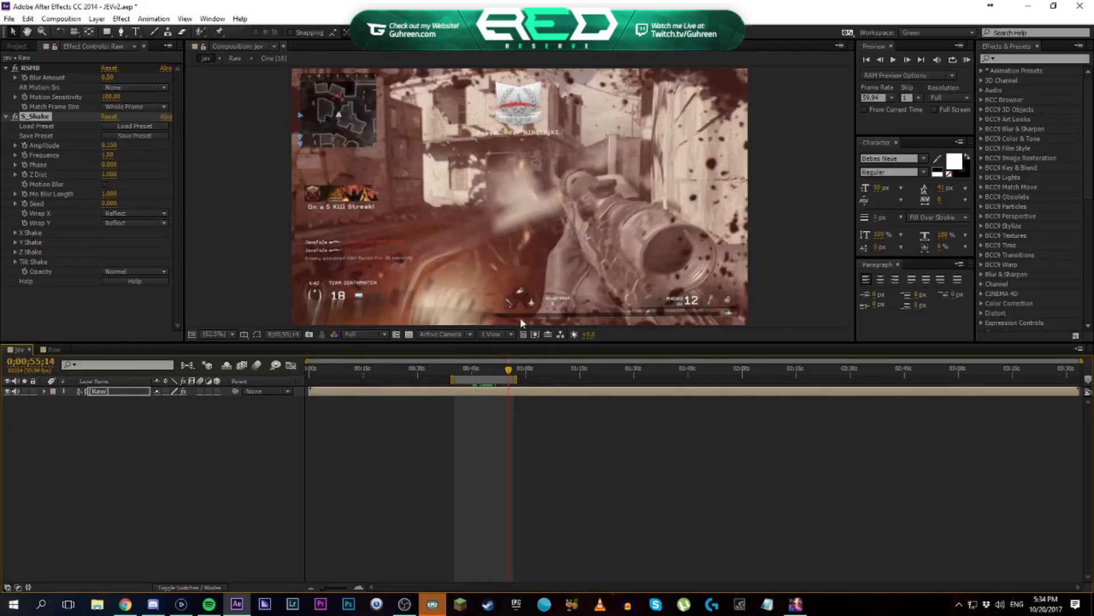
pyautogui.click(559, 434)
pyautogui.moveTo(489, 380); pyautogui.dragTo(499, 380)
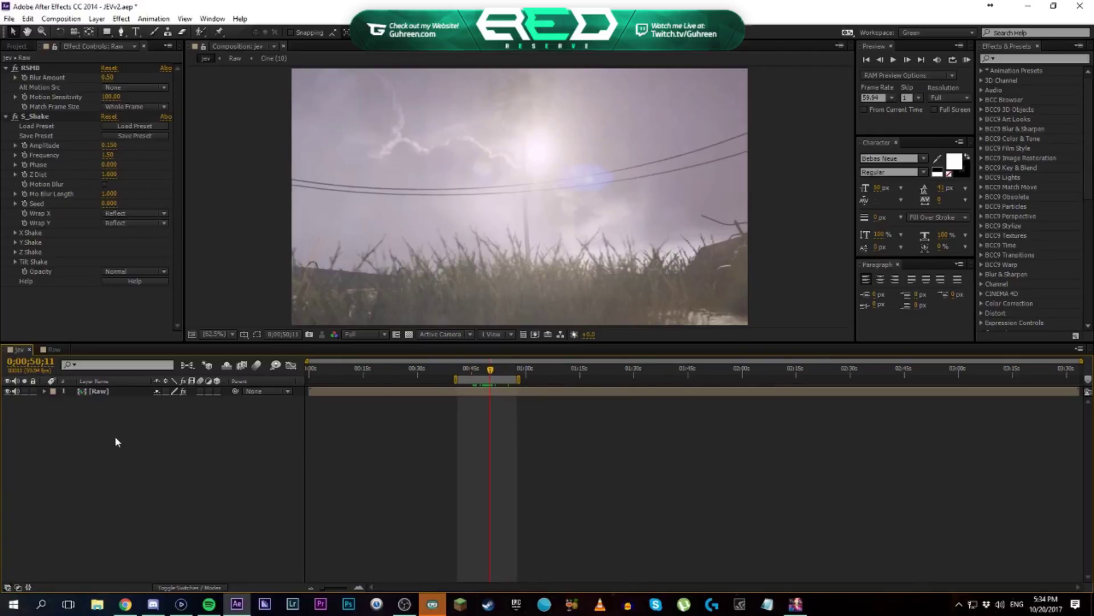
pyautogui.rightClick(96, 436)
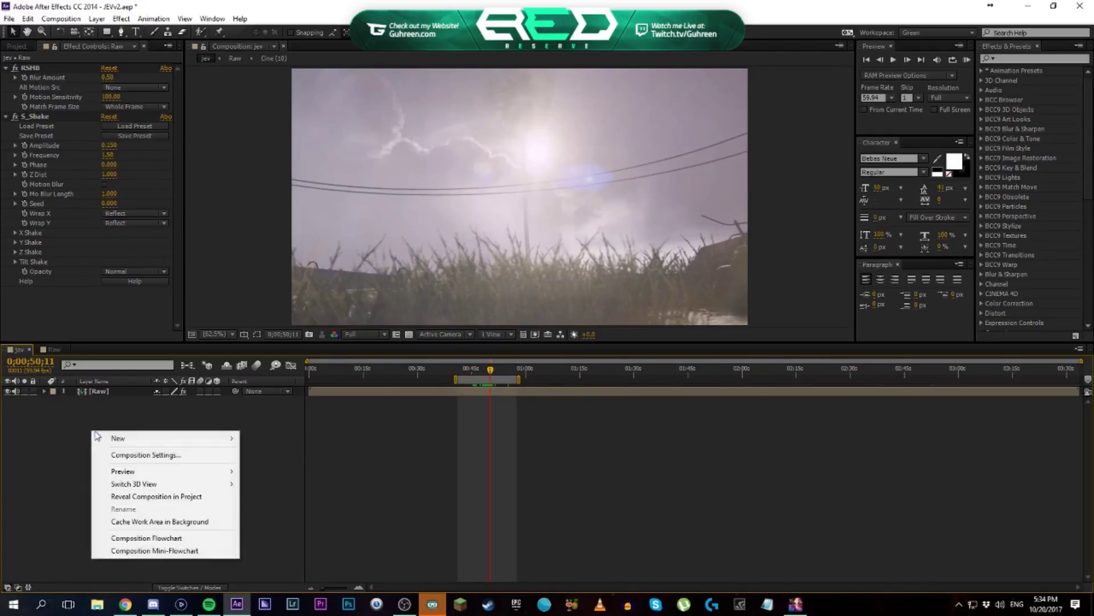
pyautogui.moveTo(128, 440)
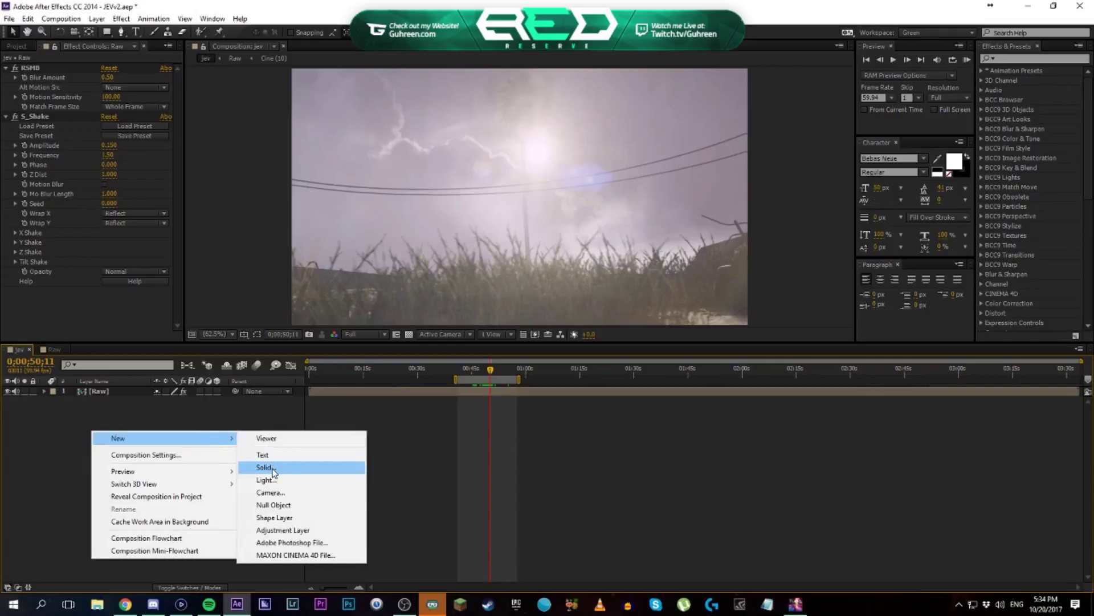
pyautogui.click(147, 378)
pyautogui.rightClick(128, 439)
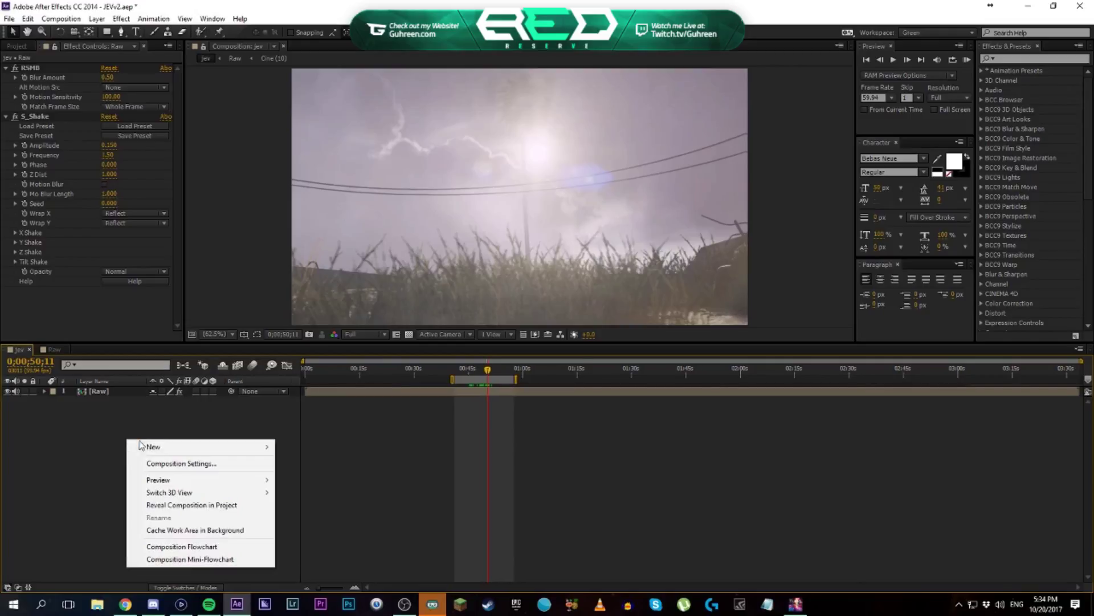
pyautogui.moveTo(159, 451)
pyautogui.click(174, 427)
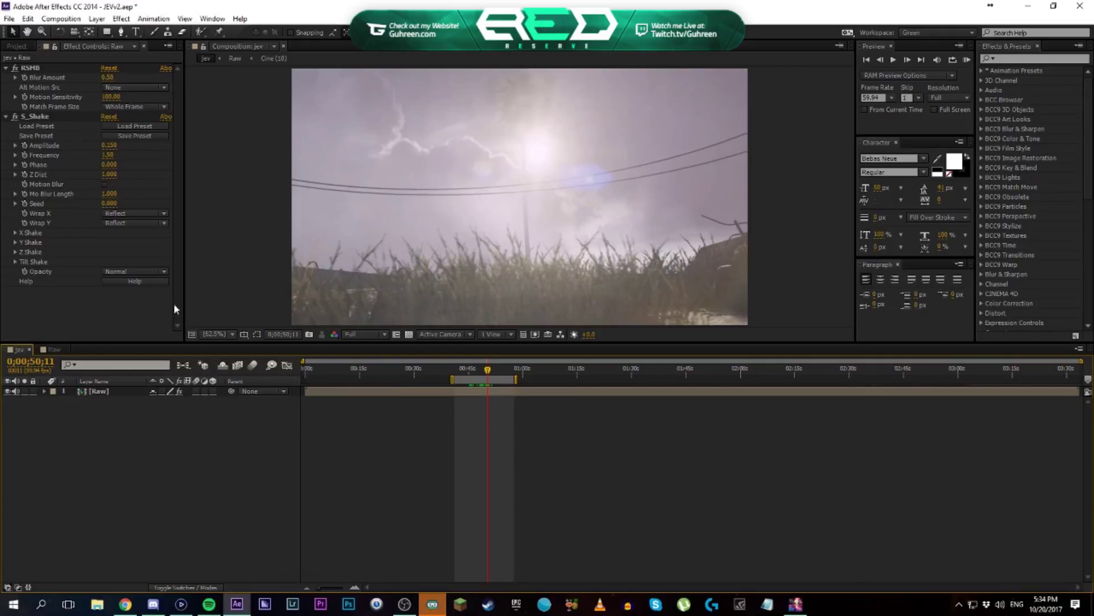
pyautogui.click(96, 18)
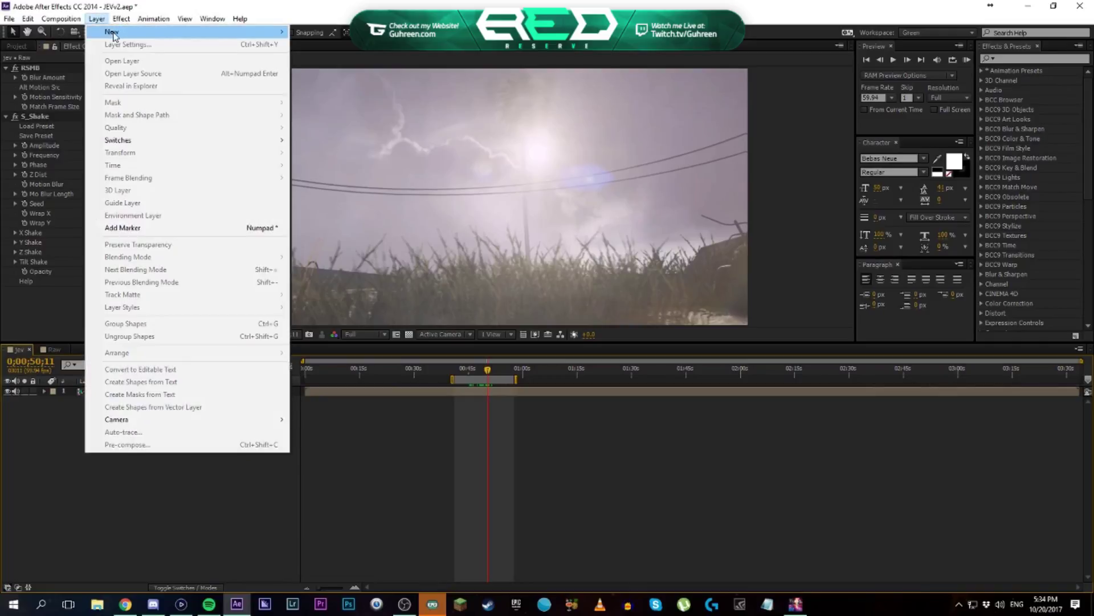
pyautogui.moveTo(114, 33)
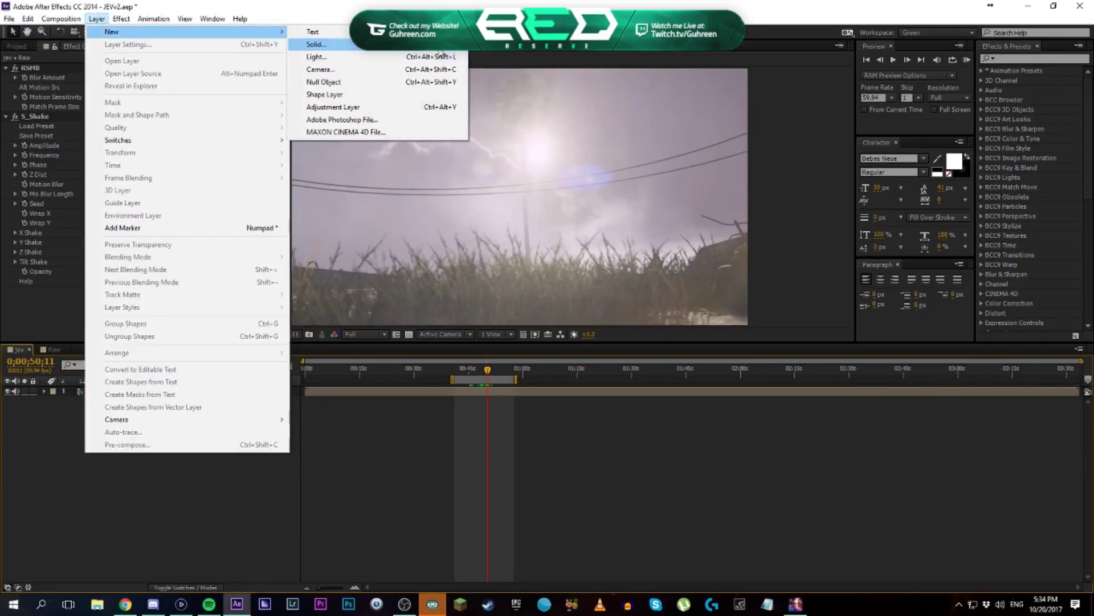
pyautogui.click(176, 507)
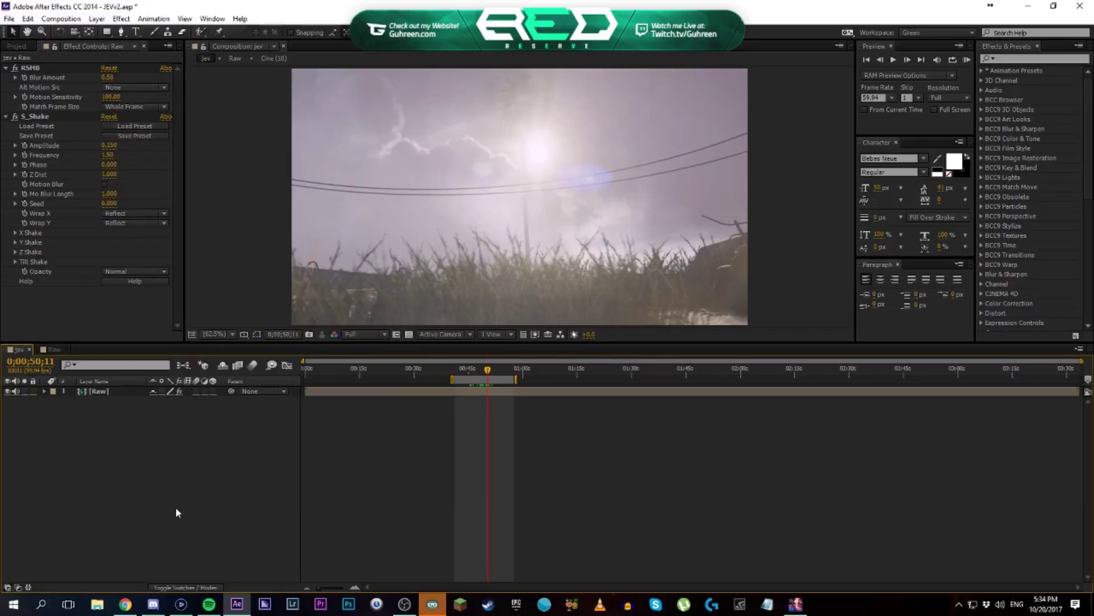
# Create a black solid layer at the composition size of 1280 × 720 px above the Raw layer
pyautogui.hotkey('ctrl', 'y')
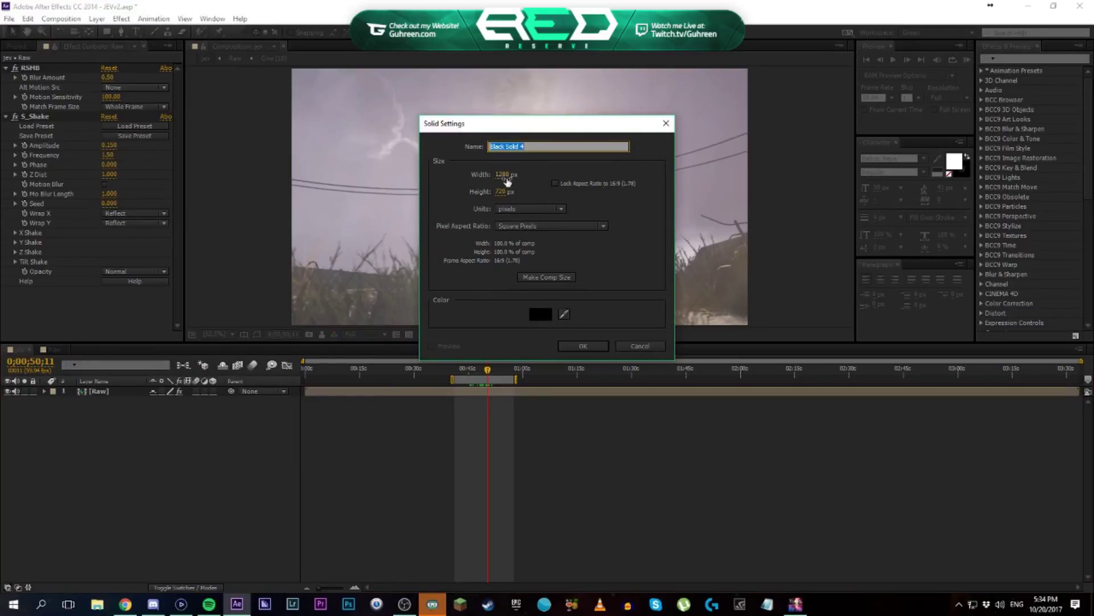
pyautogui.click(592, 346)
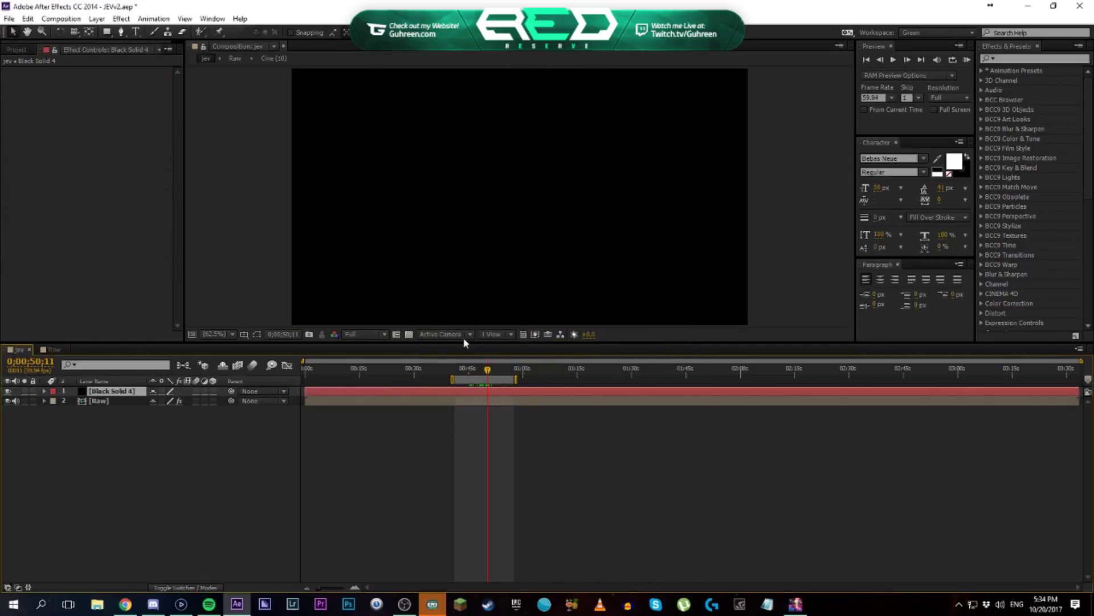
pyautogui.click(80, 465)
pyautogui.click(118, 391)
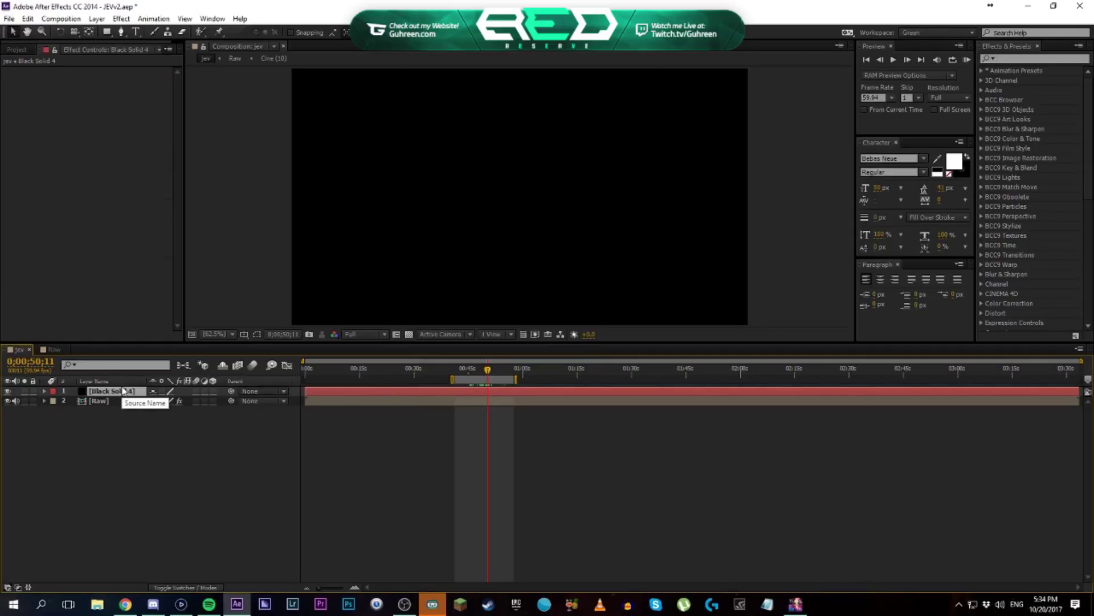
pyautogui.click(222, 441)
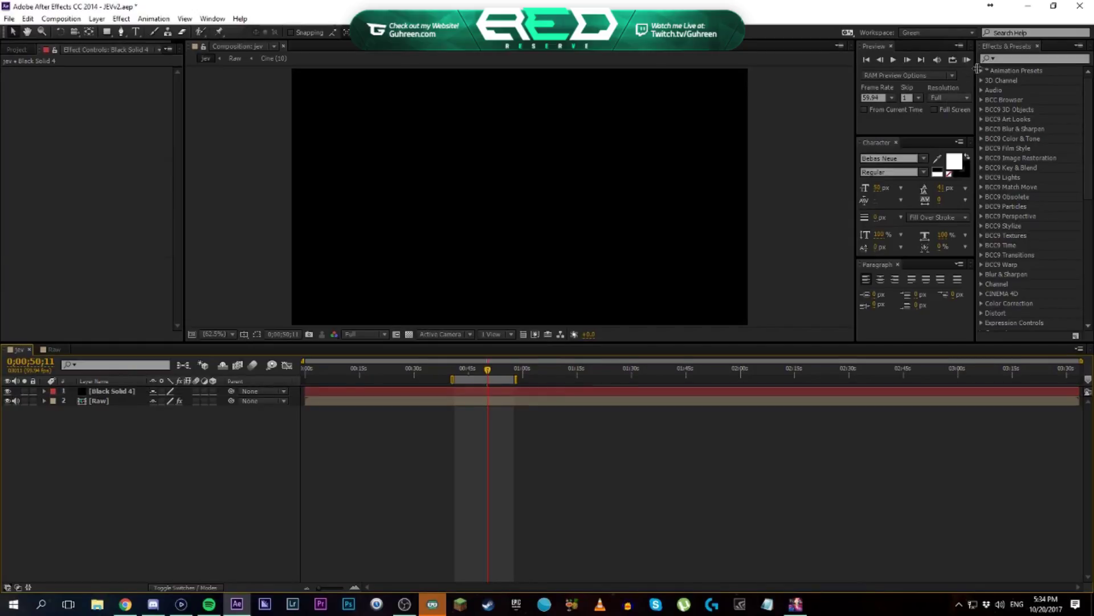
# Search the effects for "CC jaws" and apply CC Jaws to the black solid
pyautogui.click(1018, 58)
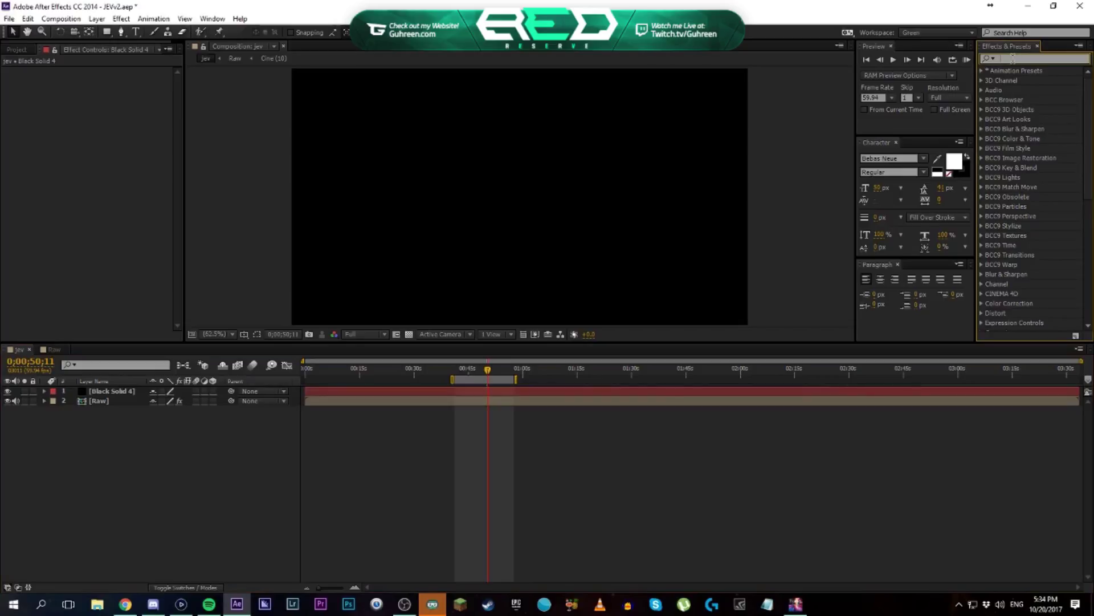
pyautogui.write('cc')
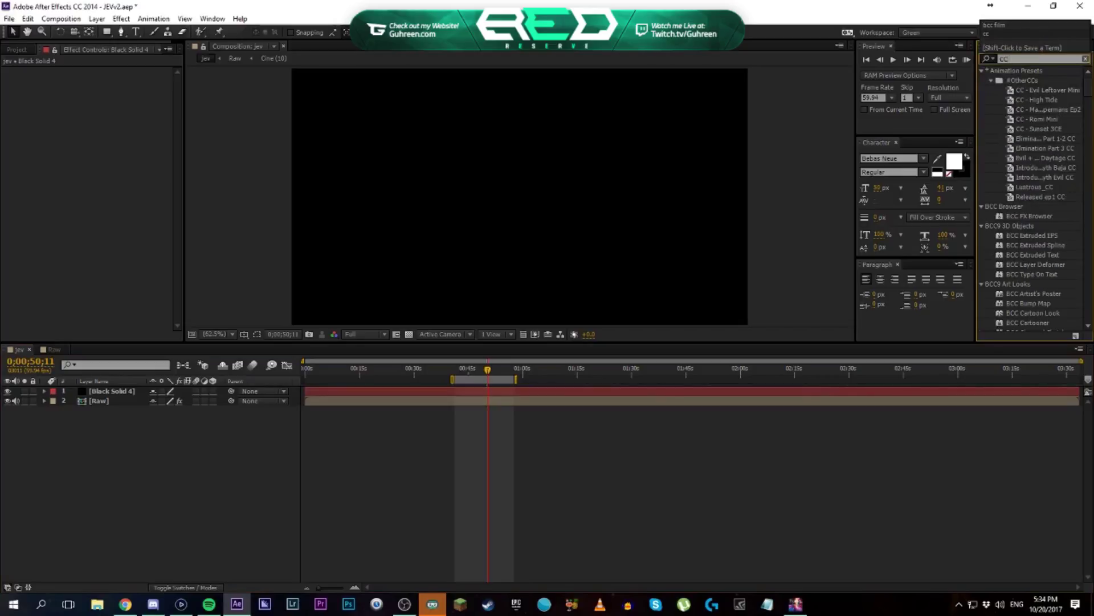
pyautogui.write(' jaws')
pyautogui.click(1020, 82)
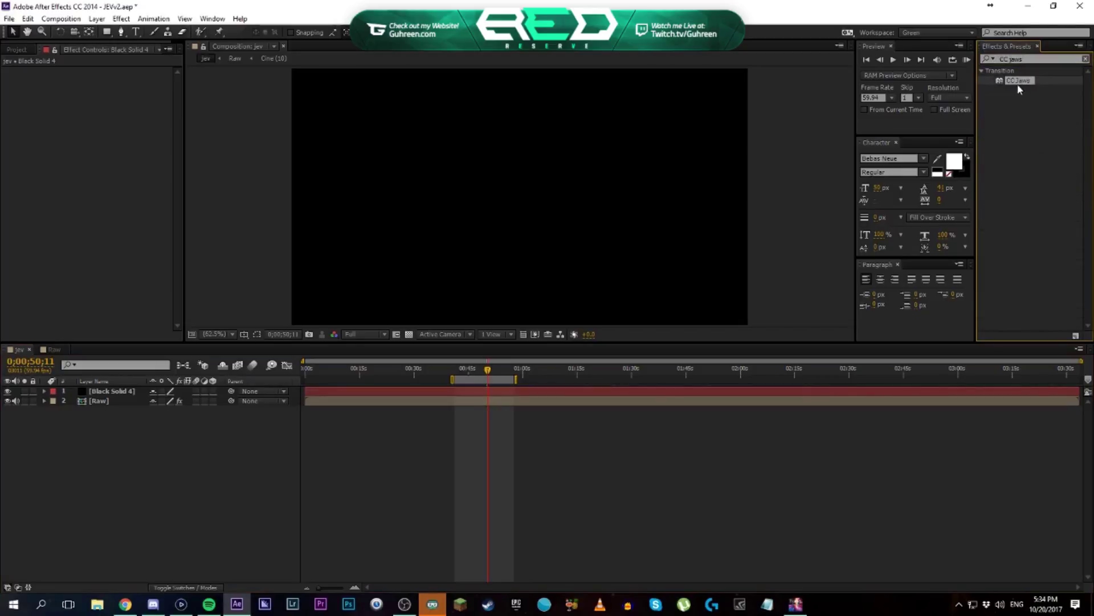
pyautogui.moveTo(1021, 81); pyautogui.dragTo(547, 194)
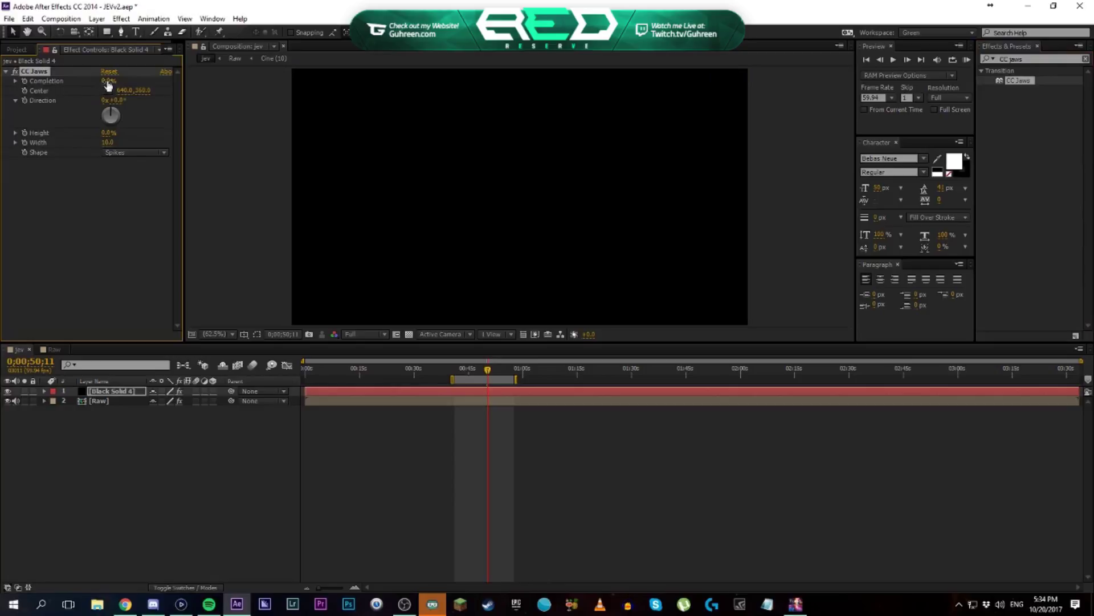
# Set the CC Jaws Completion to 85% so the black solid forms cinematic bars, and deselect the layer
pyautogui.moveTo(107, 82); pyautogui.dragTo(152, 76)
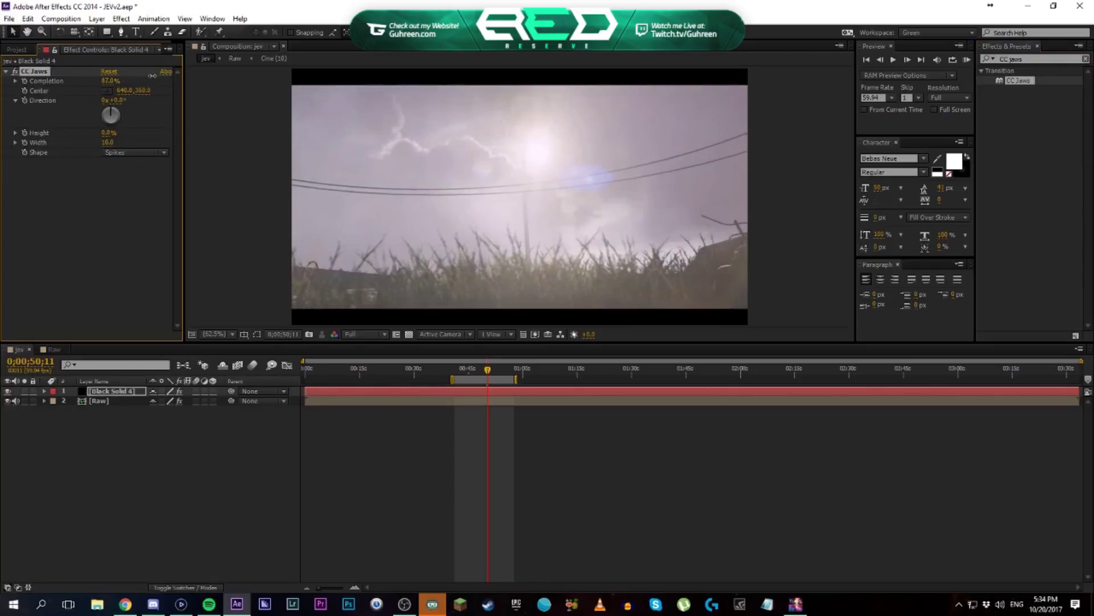
pyautogui.click(110, 83)
pyautogui.write('85')
pyautogui.press('Return')
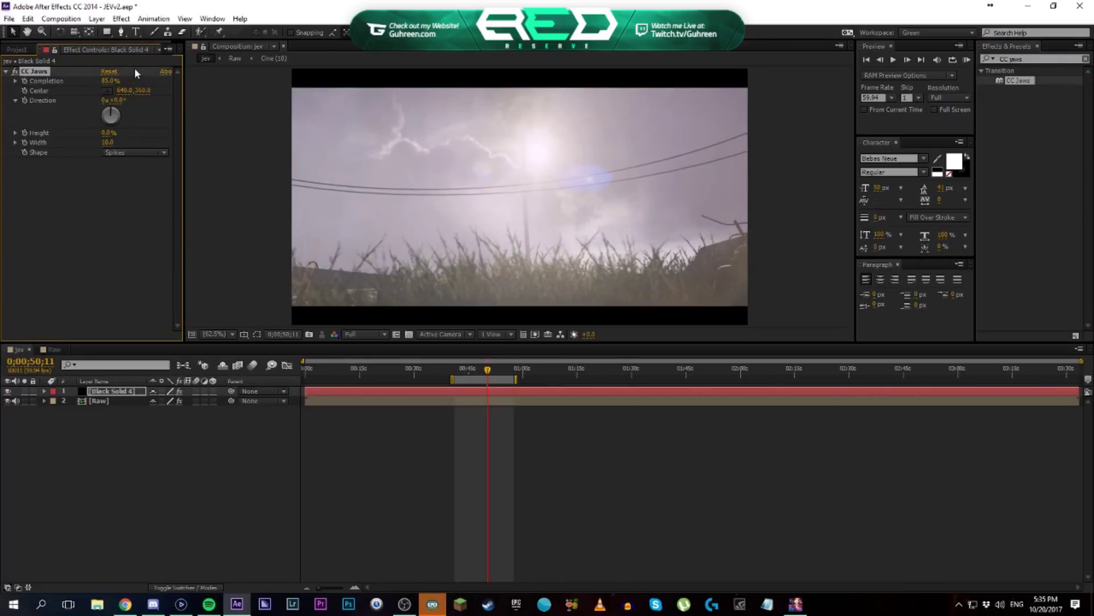
pyautogui.click(139, 492)
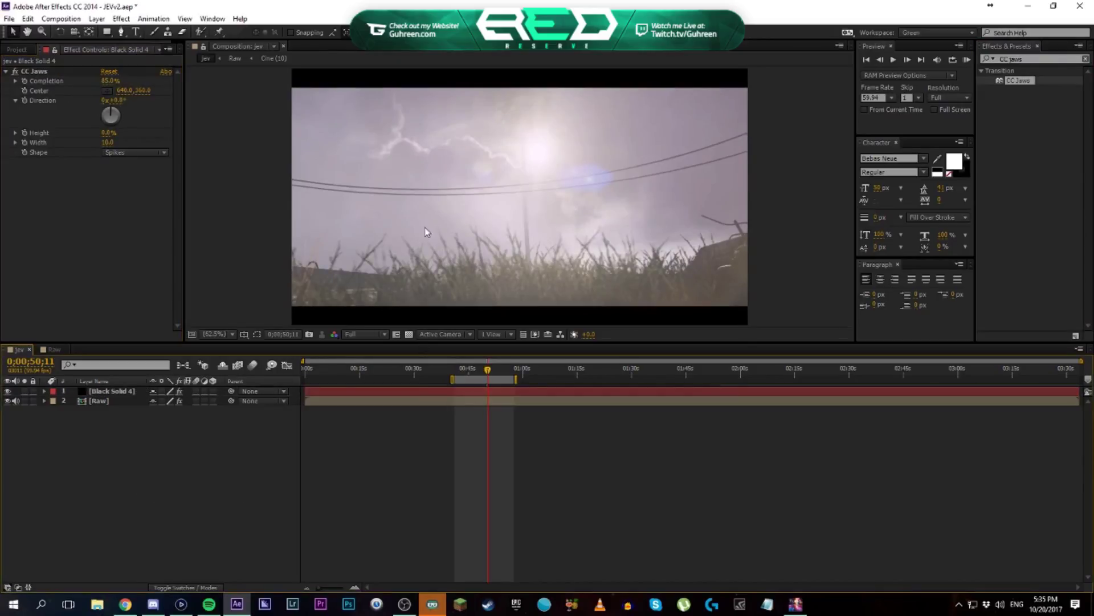
# Move the playhead to 0;00;49;27 and add an adjustment layer between the black solid and the Raw layer
pyautogui.moveTo(468, 369)
pyautogui.mouseDown()
pyautogui.moveTo(361, 370)
pyautogui.moveTo(610, 366)
pyautogui.moveTo(484, 370)
pyautogui.mouseUp()
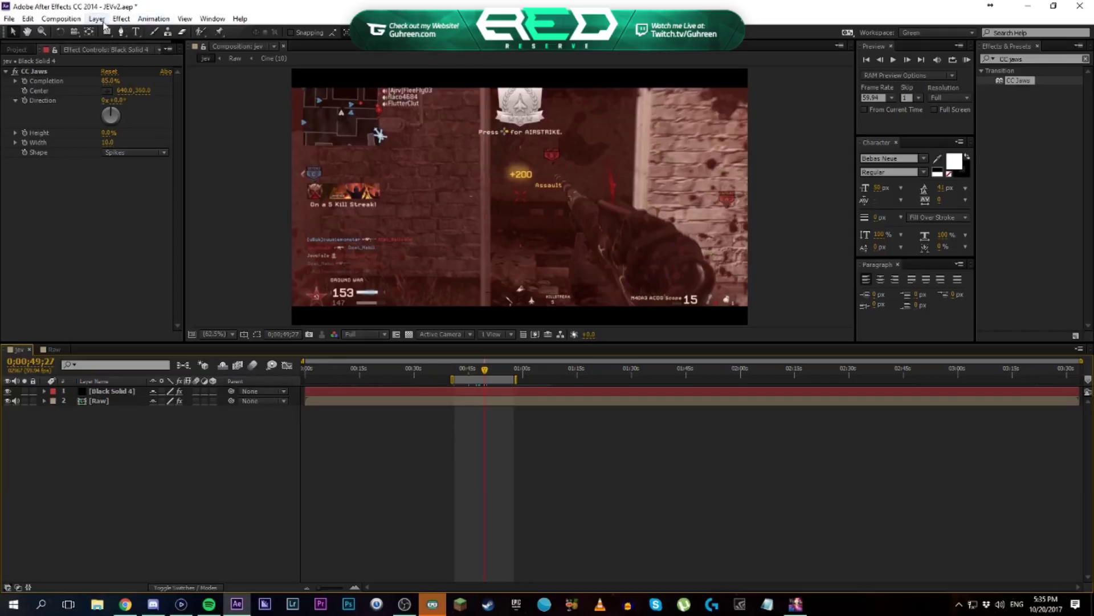
pyautogui.click(120, 18)
pyautogui.moveTo(97, 18)
pyautogui.moveTo(130, 34)
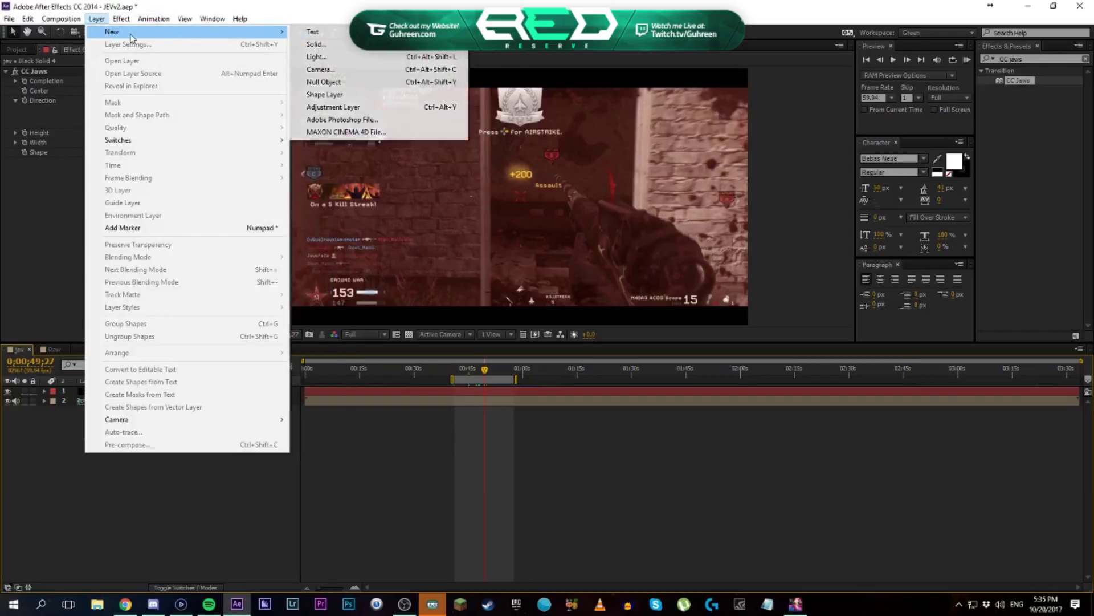
pyautogui.click(346, 109)
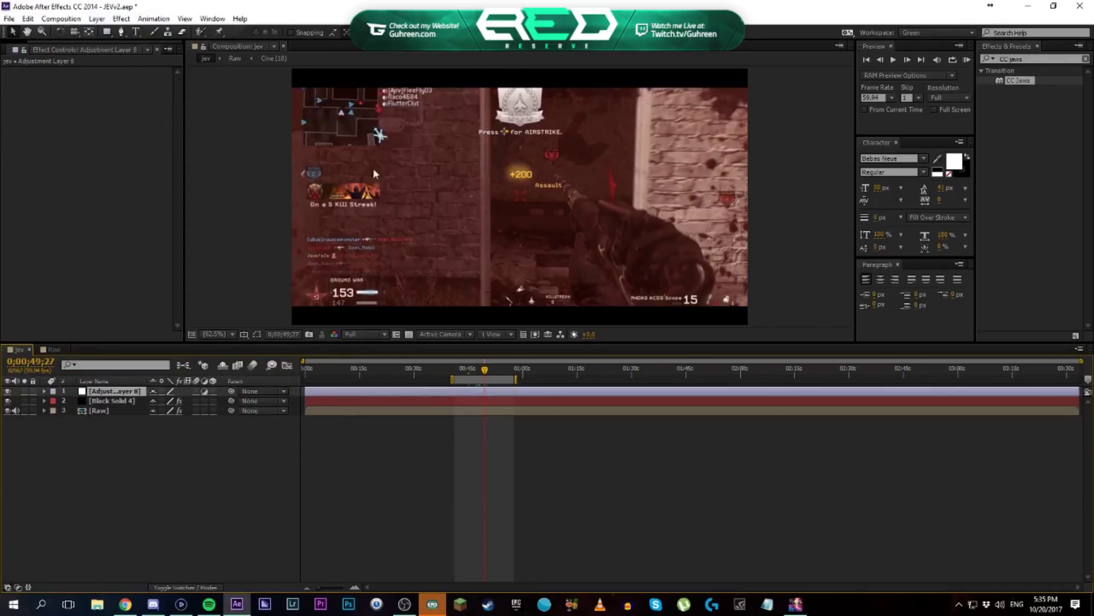
pyautogui.moveTo(115, 402); pyautogui.dragTo(115, 405)
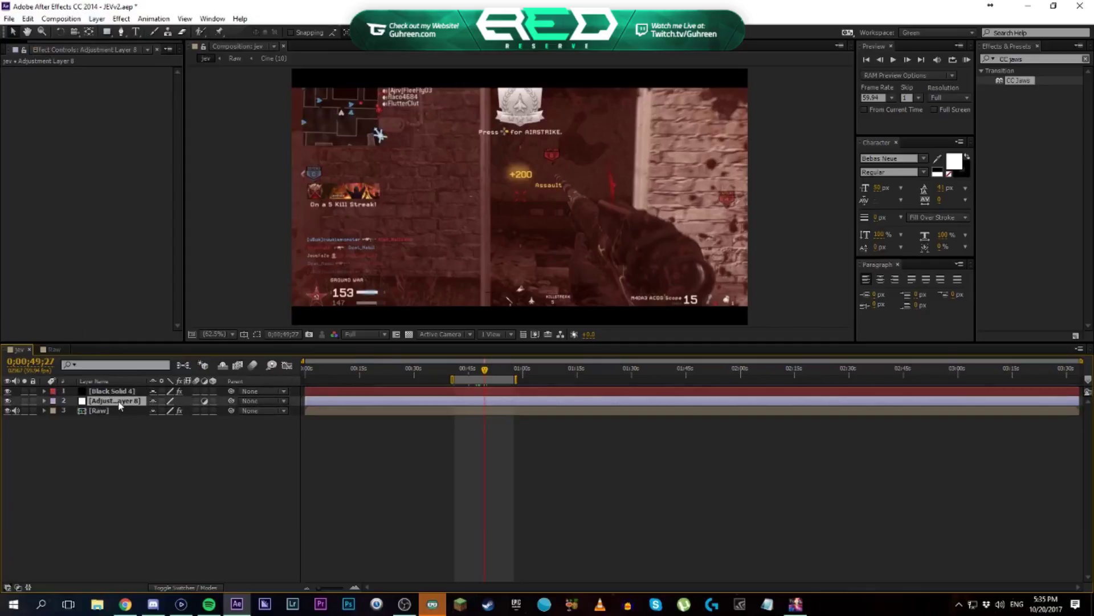
# Rename the adjustment layer to "cc" and duplicate it twice
pyautogui.press('Return')
pyautogui.write('cc')
pyautogui.press('Return')
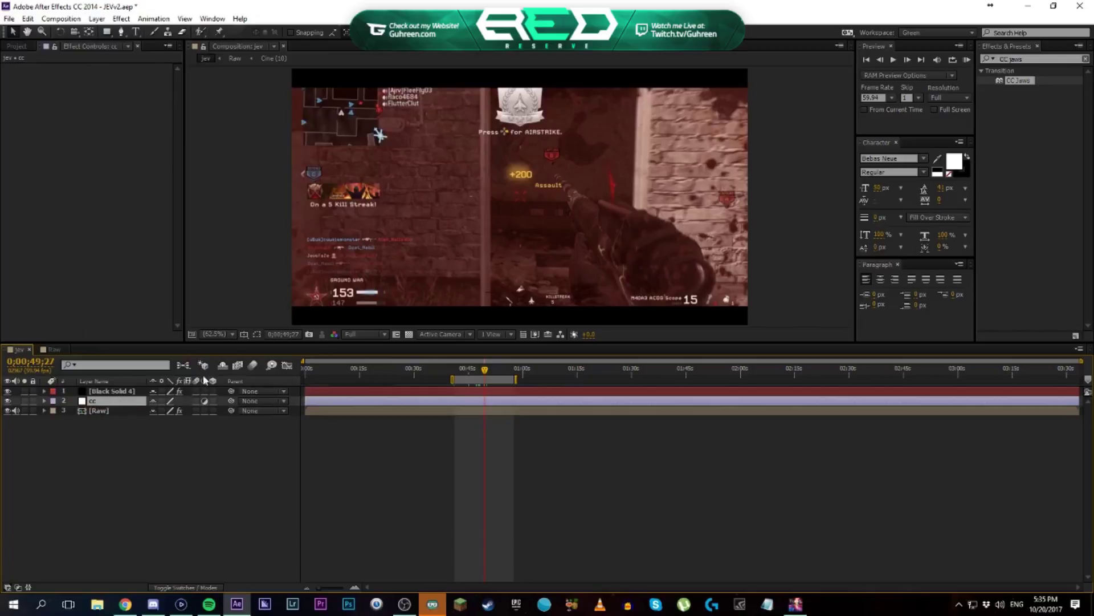
pyautogui.hotkey('ctrl', 'd')
pyautogui.hotkey('ctrl', 'd')
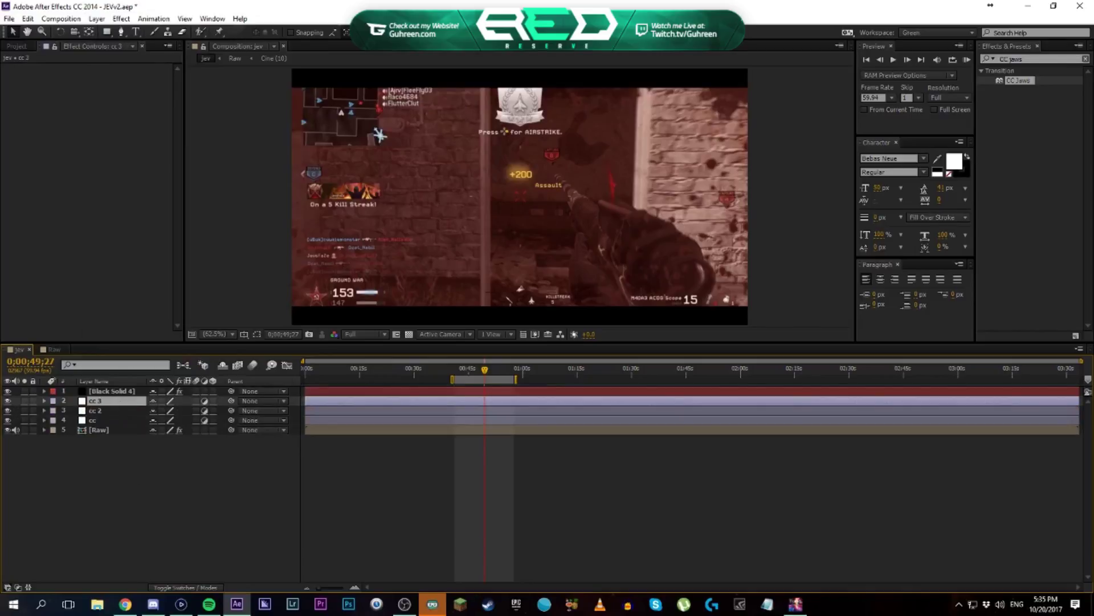
pyautogui.click(98, 411)
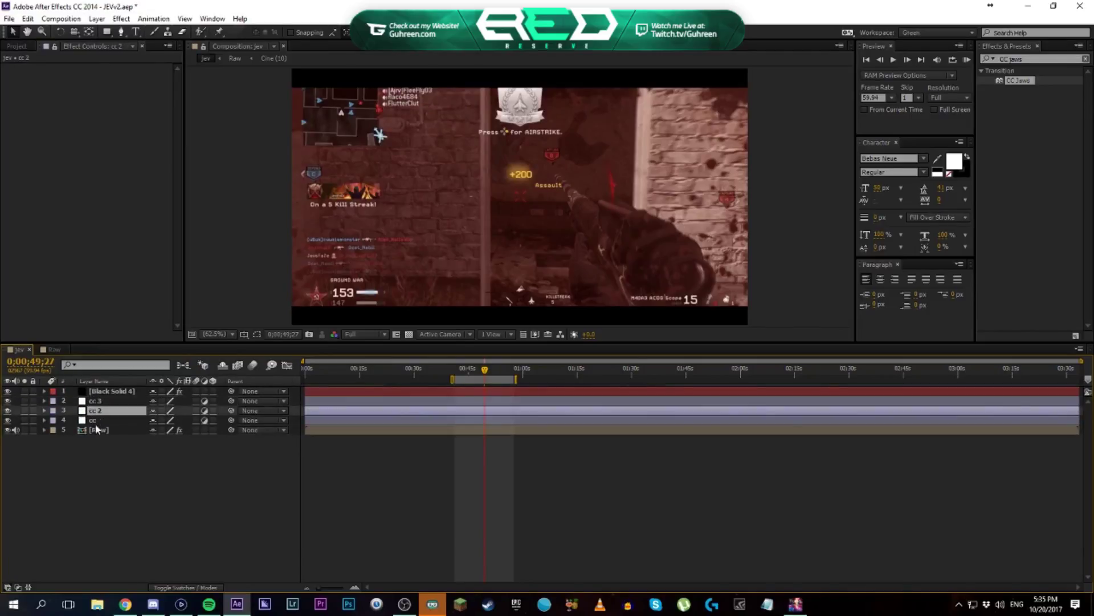
pyautogui.click(98, 421)
pyautogui.hotkey('ctrl', 'Up')
pyautogui.hotkey('ctrl', 'Up')
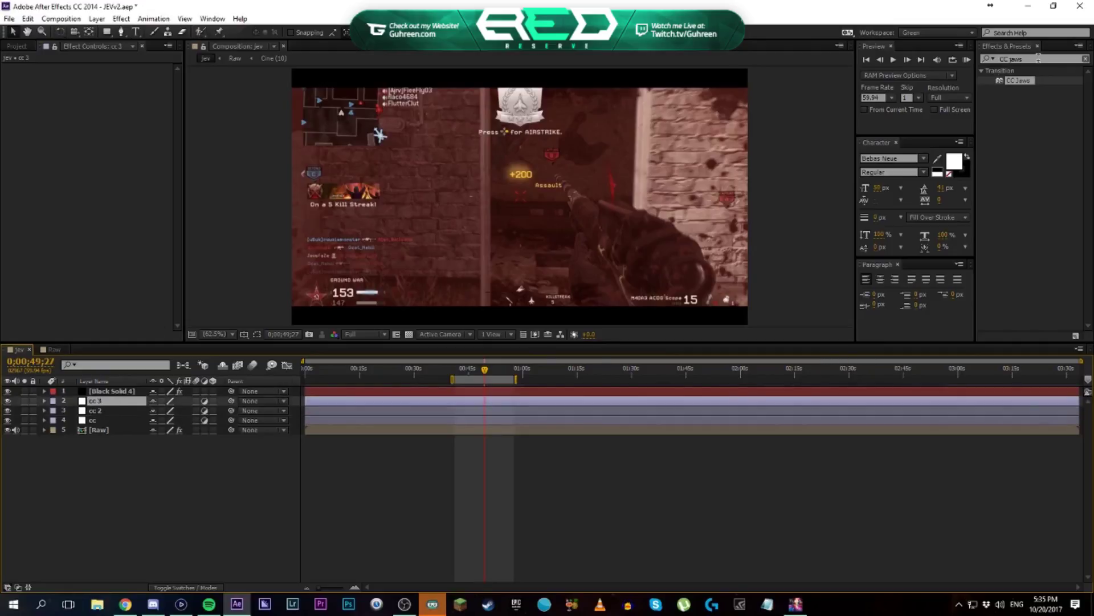
# Search the effects for "magic", apply Magic Bullet Looks to the cc 3 layer, and open its look editor
pyautogui.click(1085, 59)
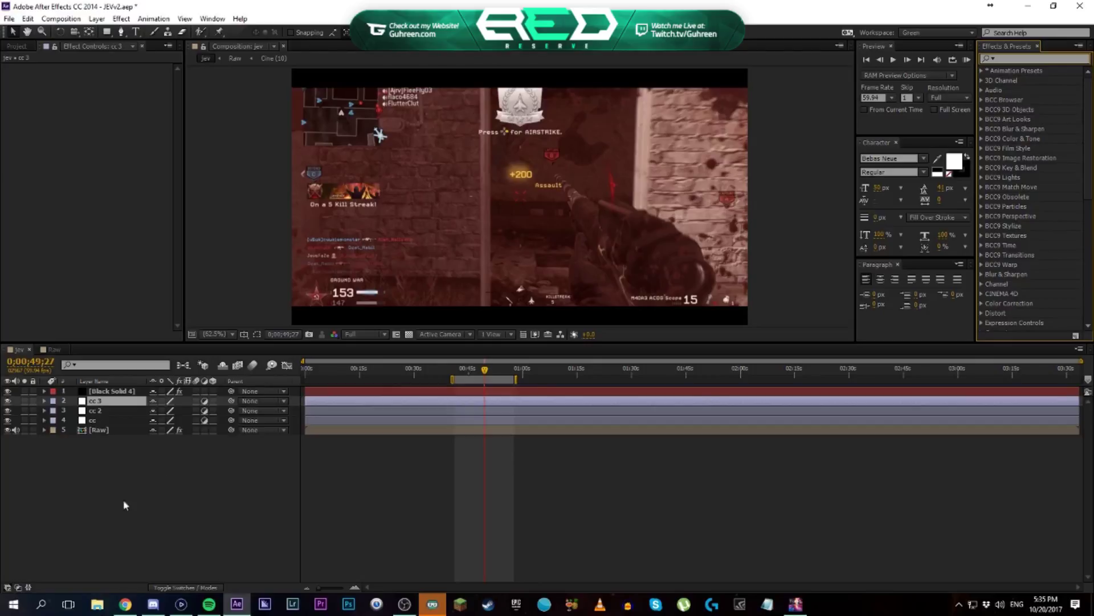
pyautogui.click(114, 461)
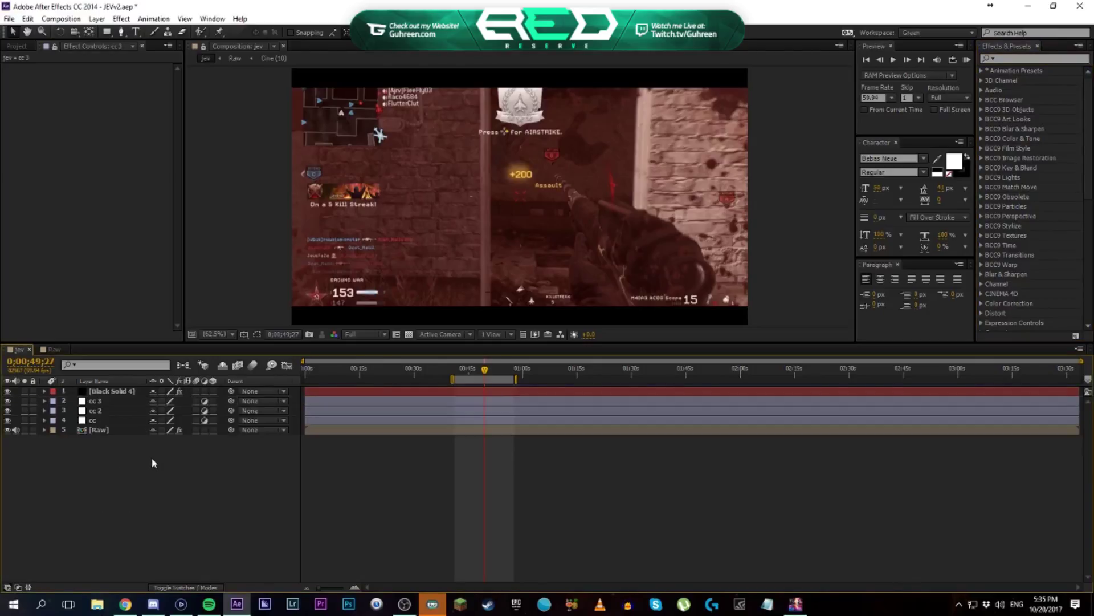
pyautogui.click(106, 403)
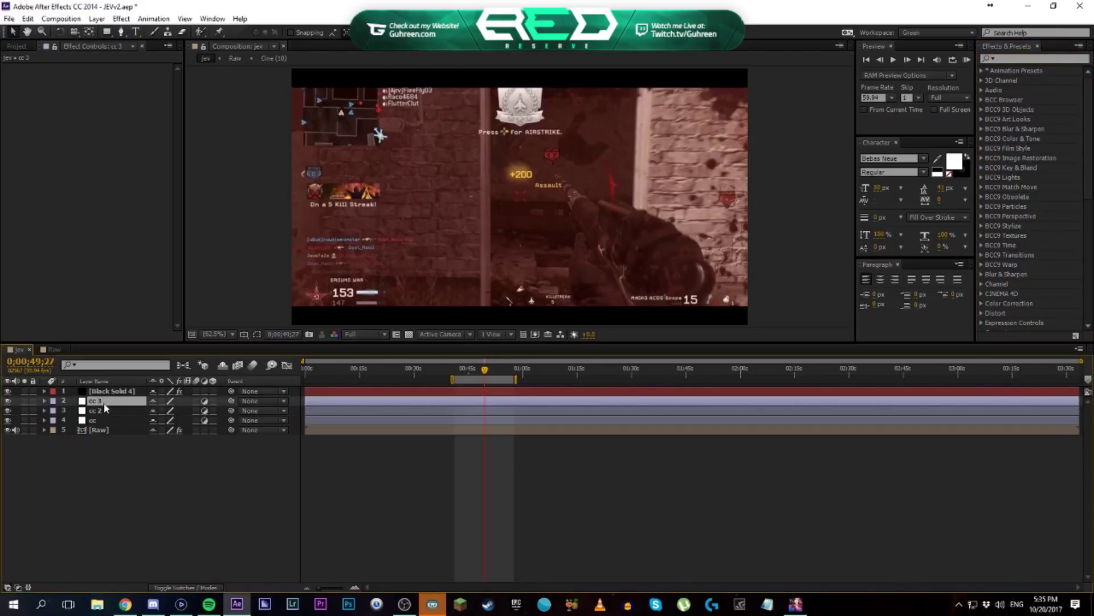
pyautogui.click(100, 420)
pyautogui.click(97, 403)
pyautogui.click(1038, 57)
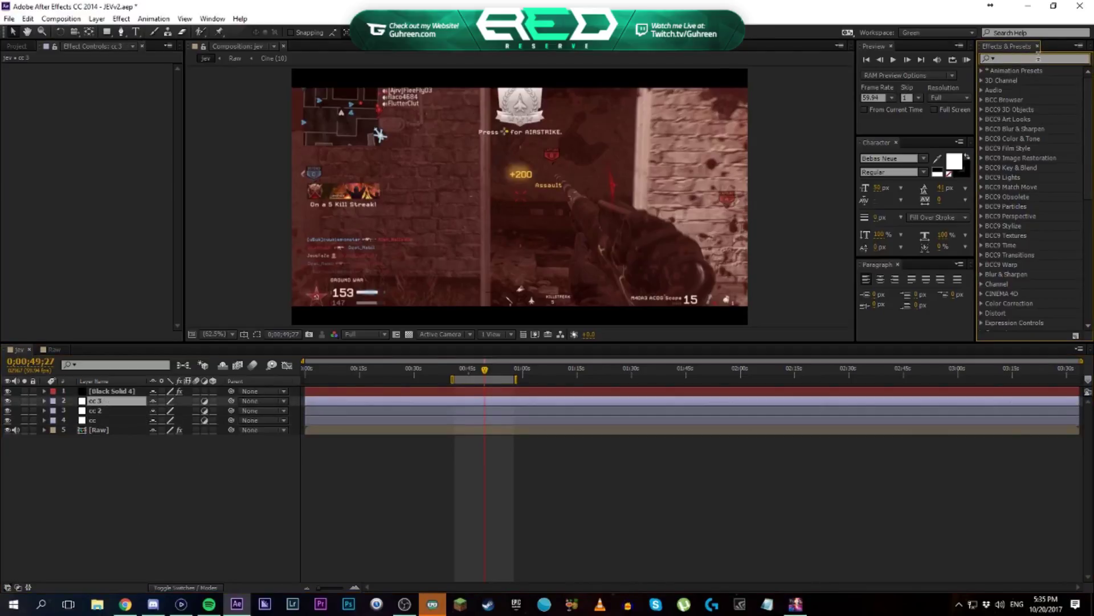
pyautogui.write('magic')
pyautogui.moveTo(1047, 103); pyautogui.dragTo(479, 397)
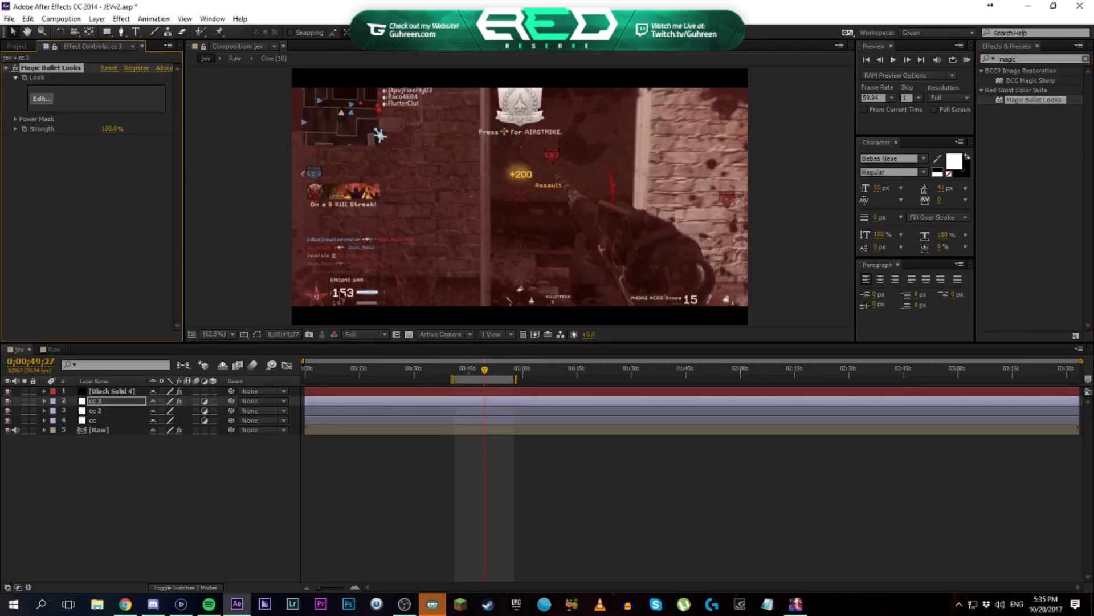
pyautogui.click(40, 97)
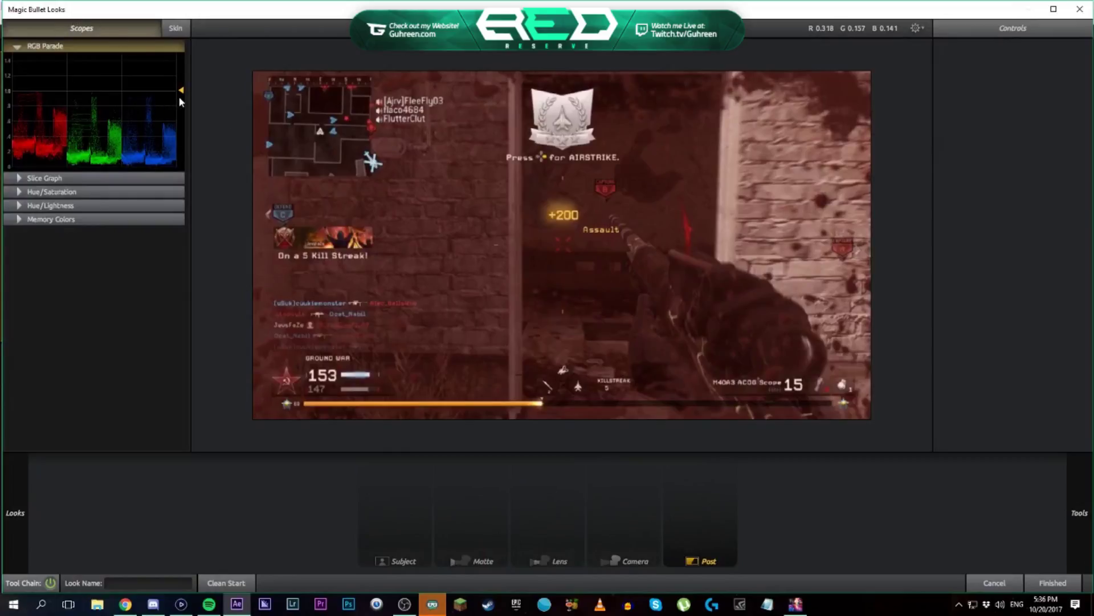
# Look through the available Subject, Matte, Lens, Camera and Post tools for a suitable color correction tool
pyautogui.moveTo(1077, 511)
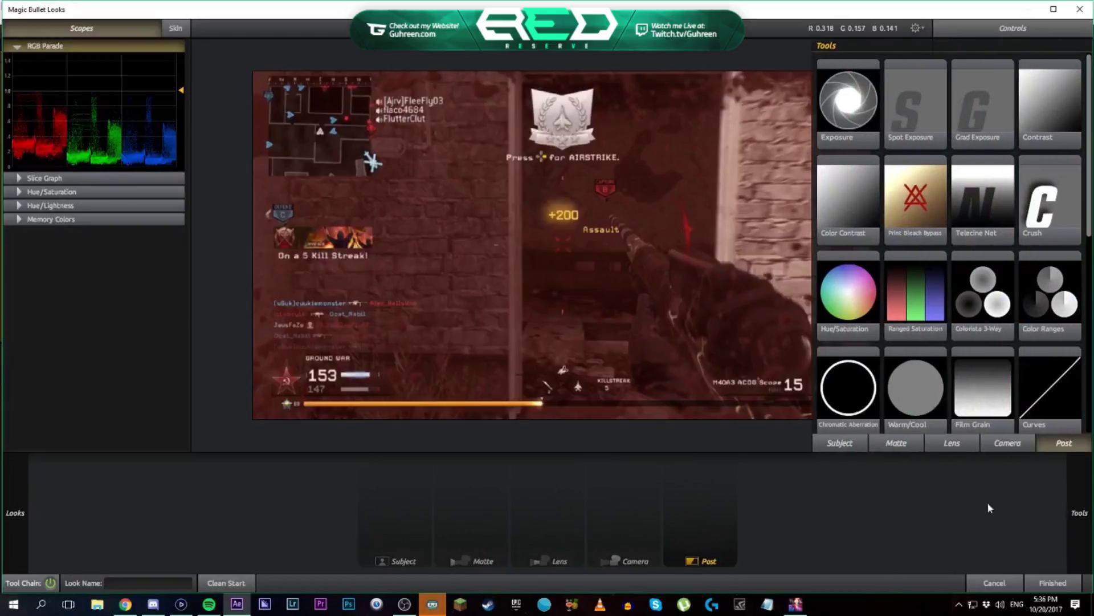
pyautogui.click(405, 523)
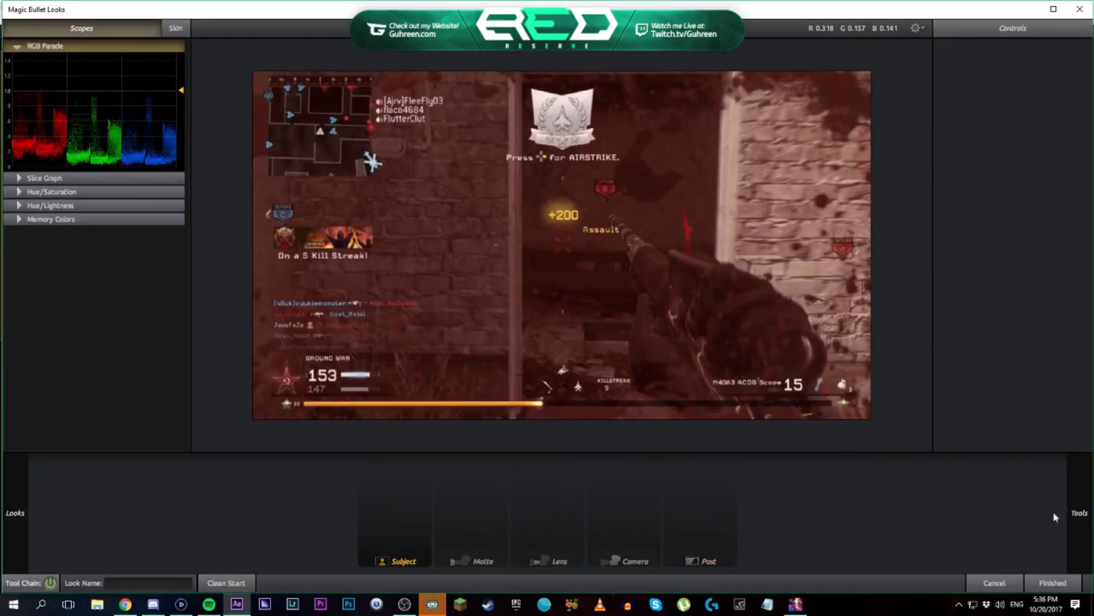
pyautogui.moveTo(1086, 509)
pyautogui.scroll(-2, 983, 170)
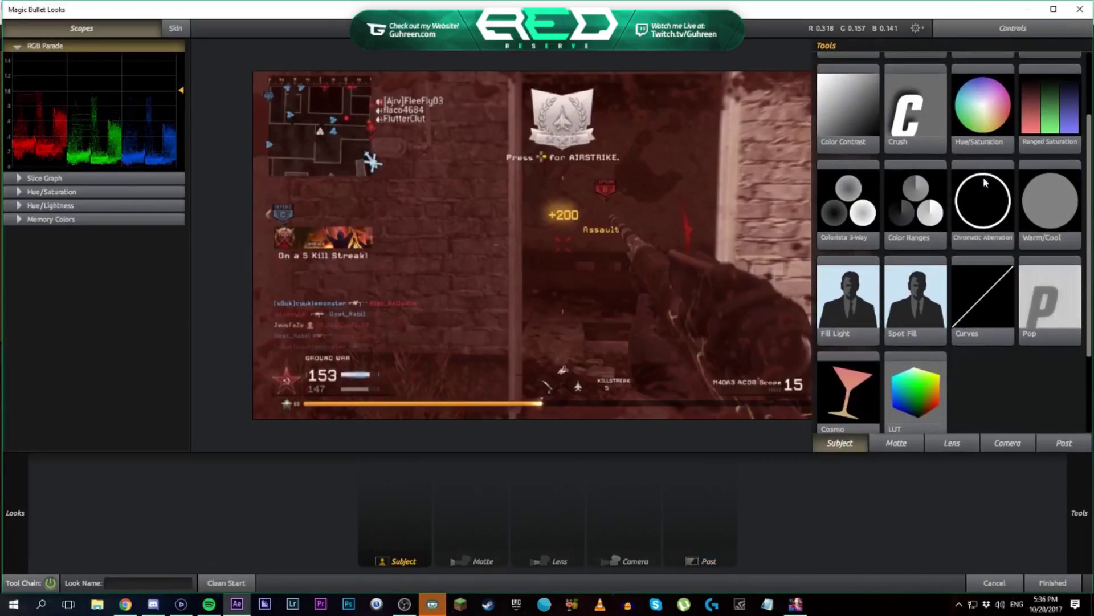
pyautogui.scroll(-2, 1005, 210)
pyautogui.scroll(-2, 999, 277)
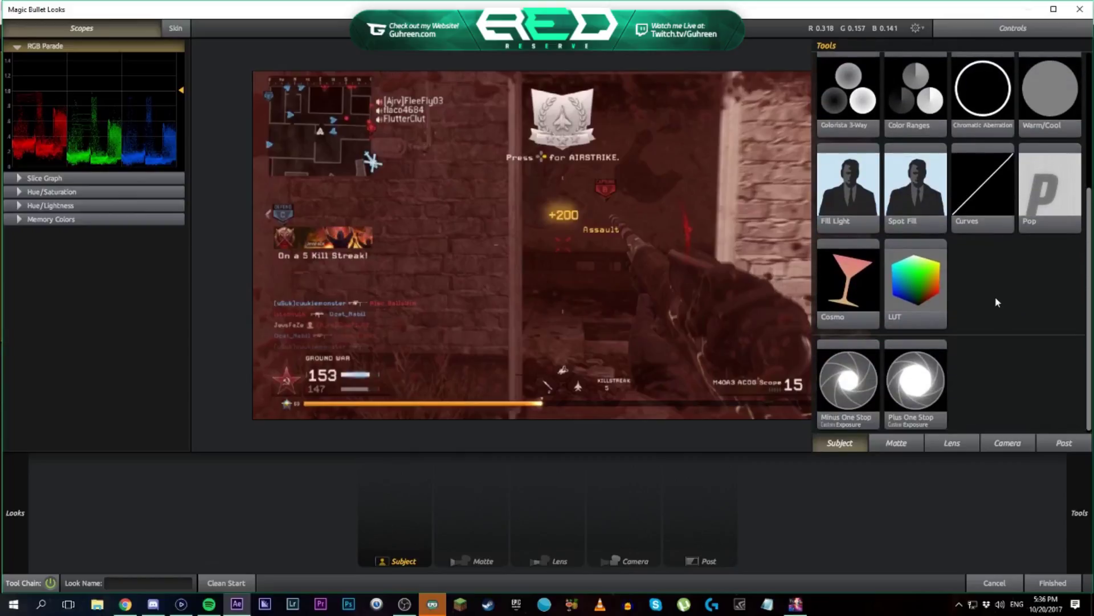
pyautogui.scroll(5, 997, 287)
pyautogui.scroll(1, 997, 288)
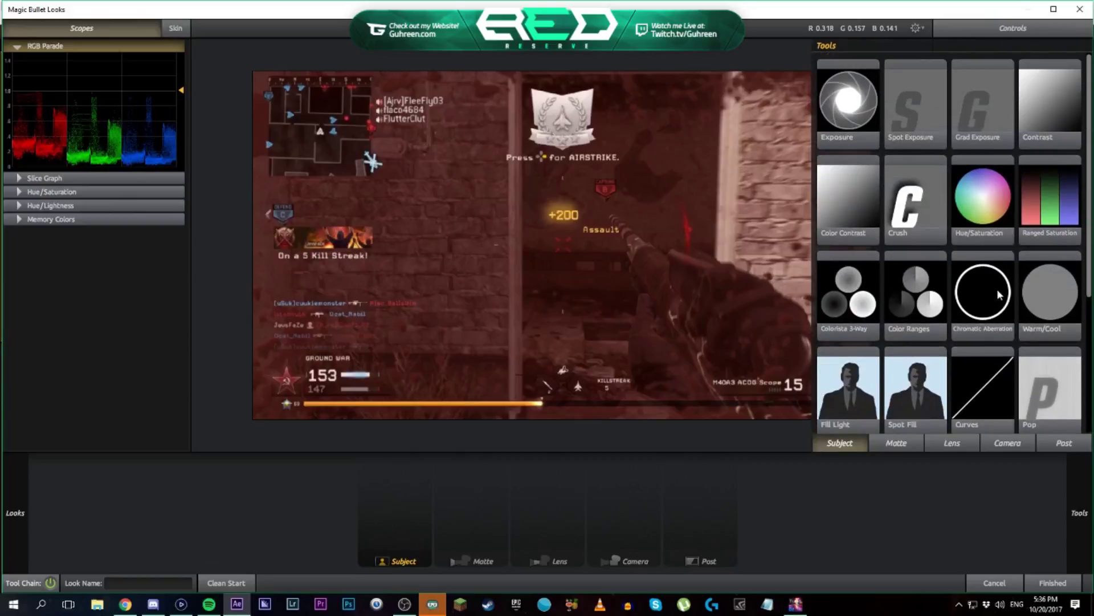
pyautogui.scroll(-2, 997, 289)
pyautogui.click(893, 444)
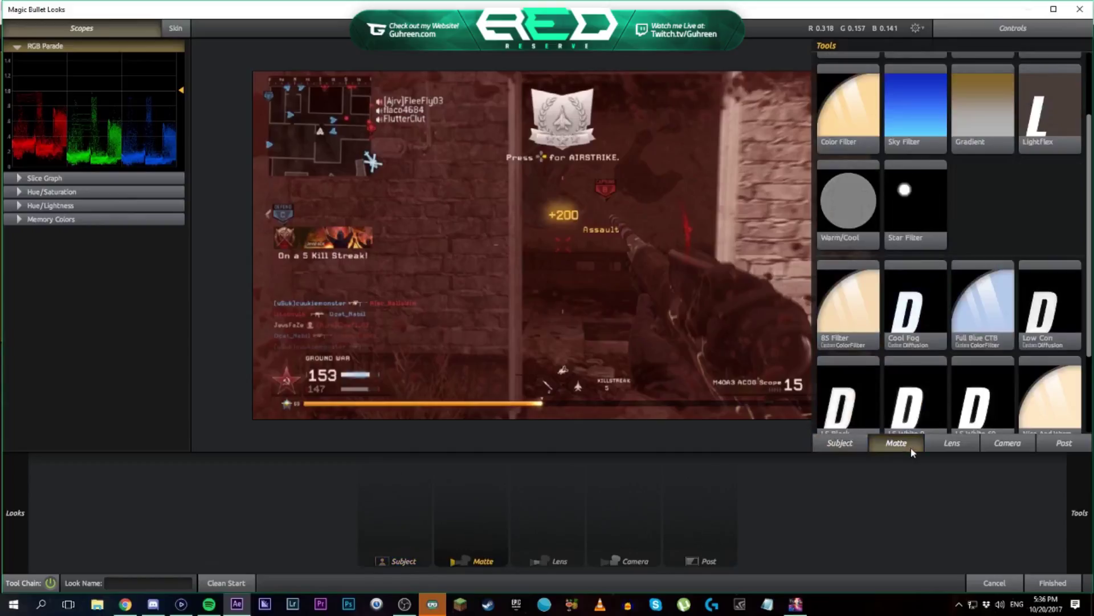
pyautogui.scroll(-2, 966, 337)
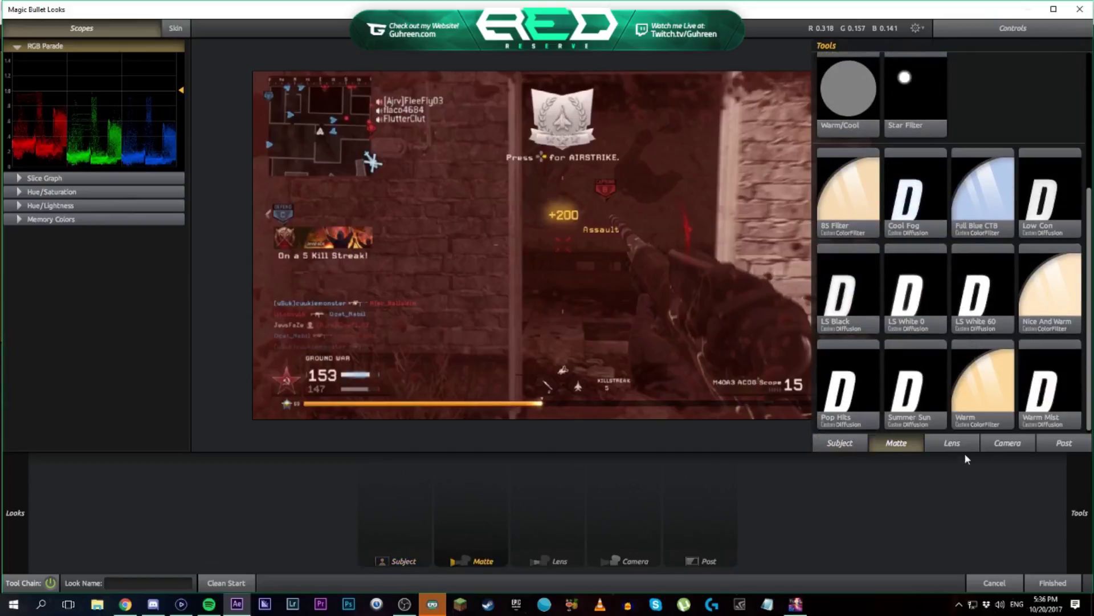
pyautogui.click(963, 445)
pyautogui.click(1014, 444)
pyautogui.click(1058, 450)
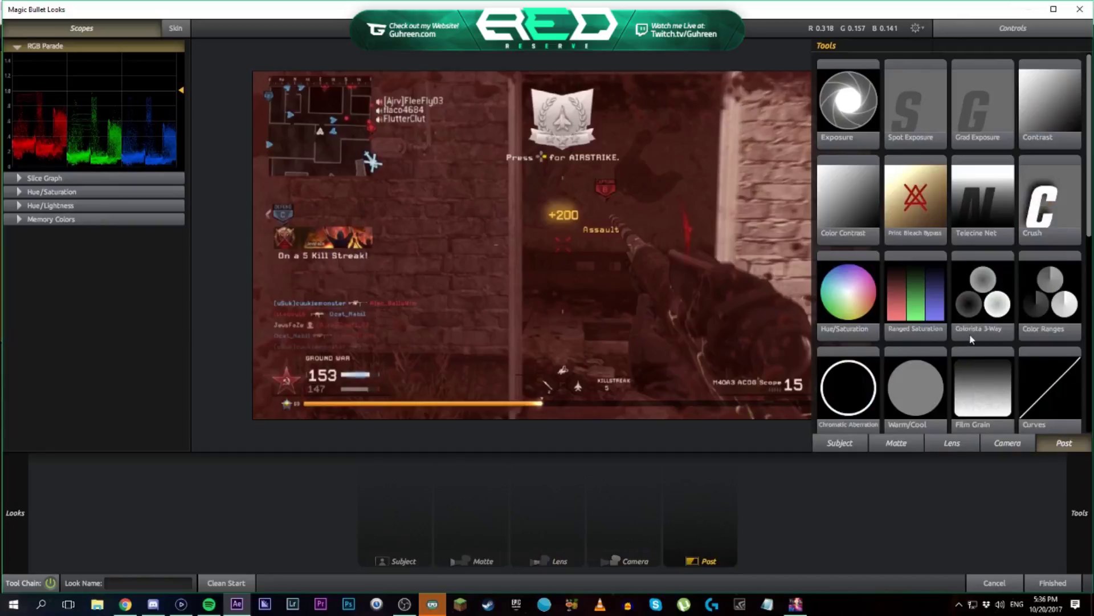
pyautogui.scroll(-1, 973, 339)
pyautogui.scroll(-1, 1023, 339)
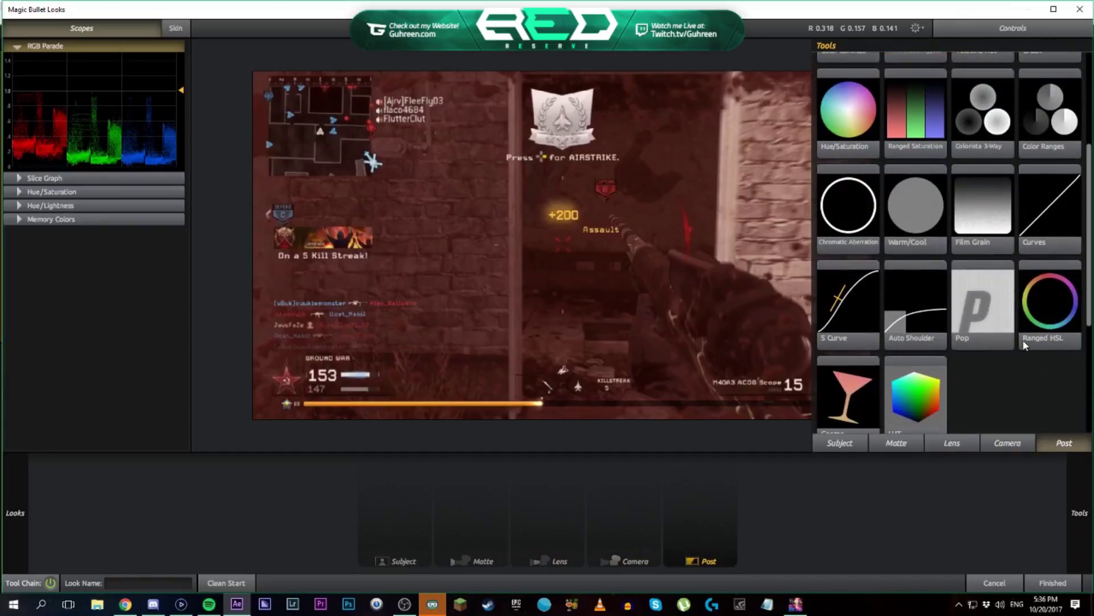
pyautogui.scroll(-1, 1019, 341)
pyautogui.scroll(3, 1016, 345)
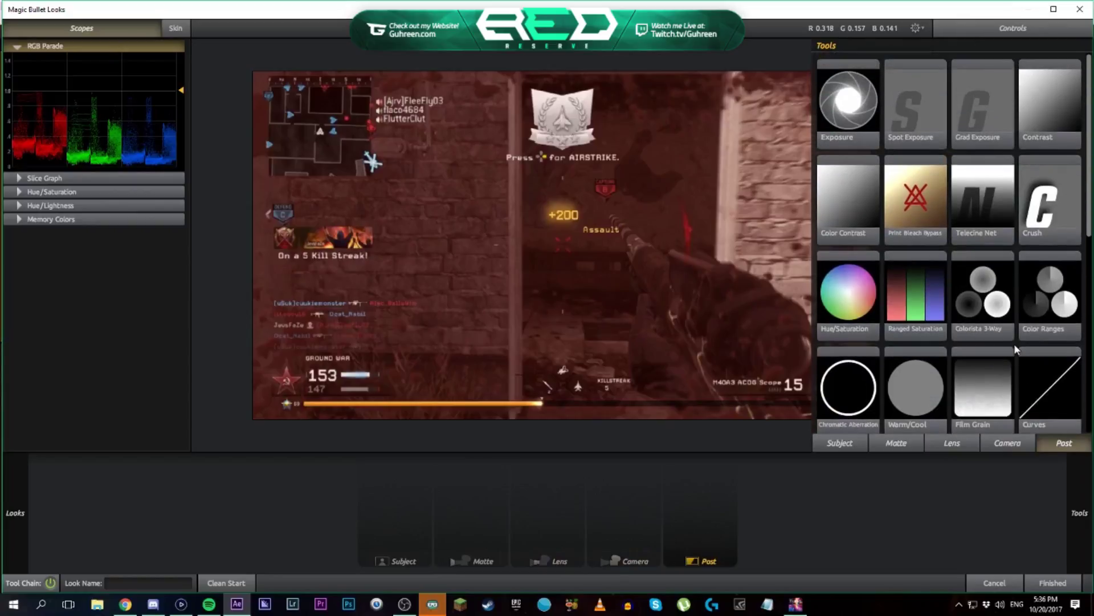
# Add Colorista 3-Way to the Post stage of the look, then try brightening its highlights and undo that change
pyautogui.doubleClick(981, 296)
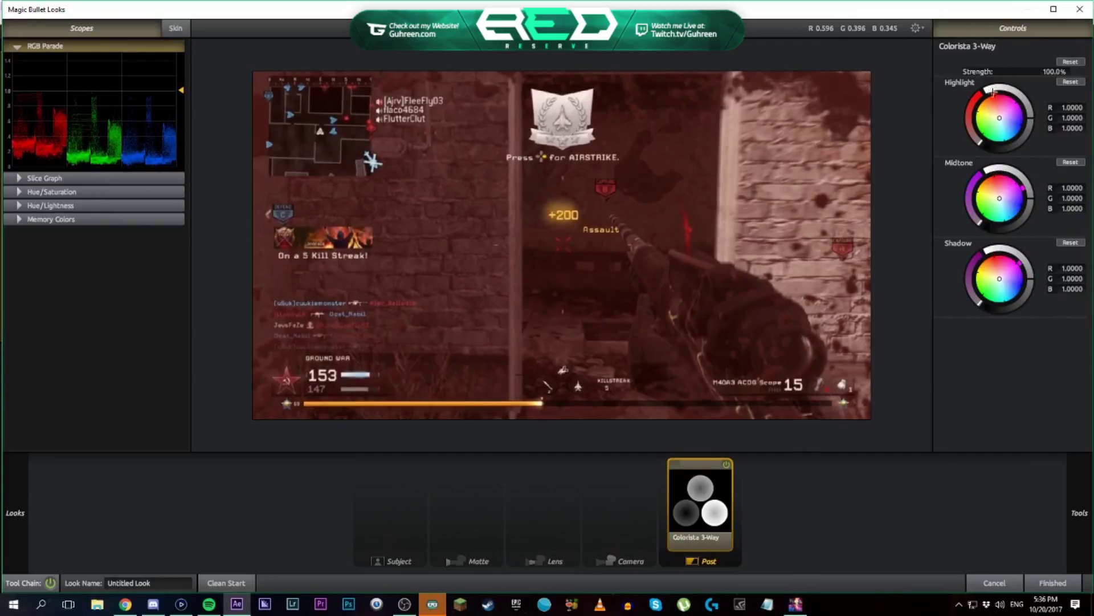
pyautogui.moveTo(994, 92); pyautogui.dragTo(987, 93)
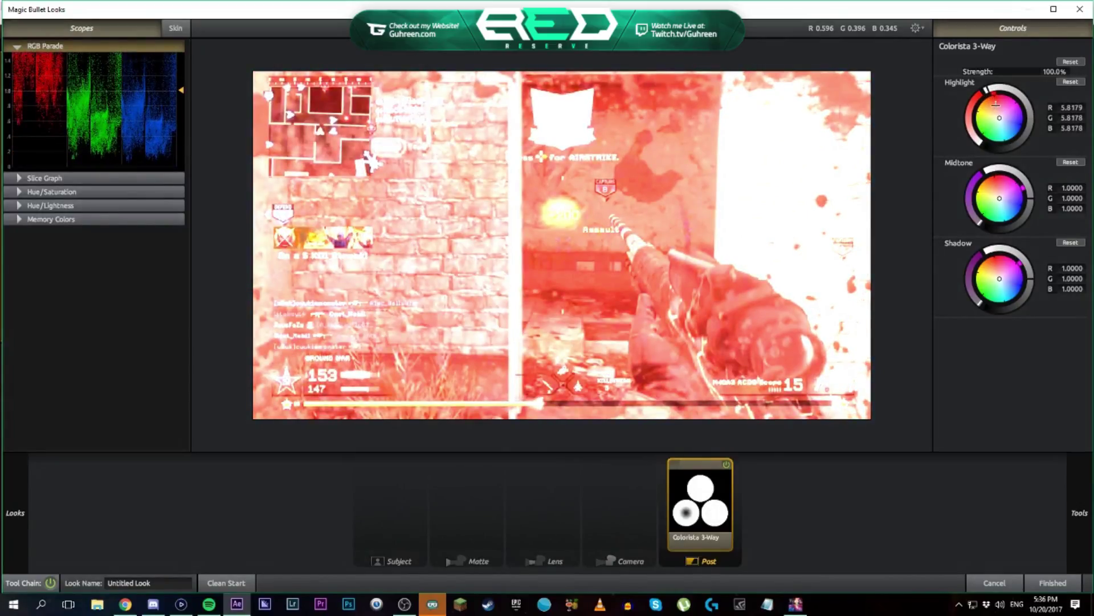
pyautogui.hotkey('ctrl', 'z')
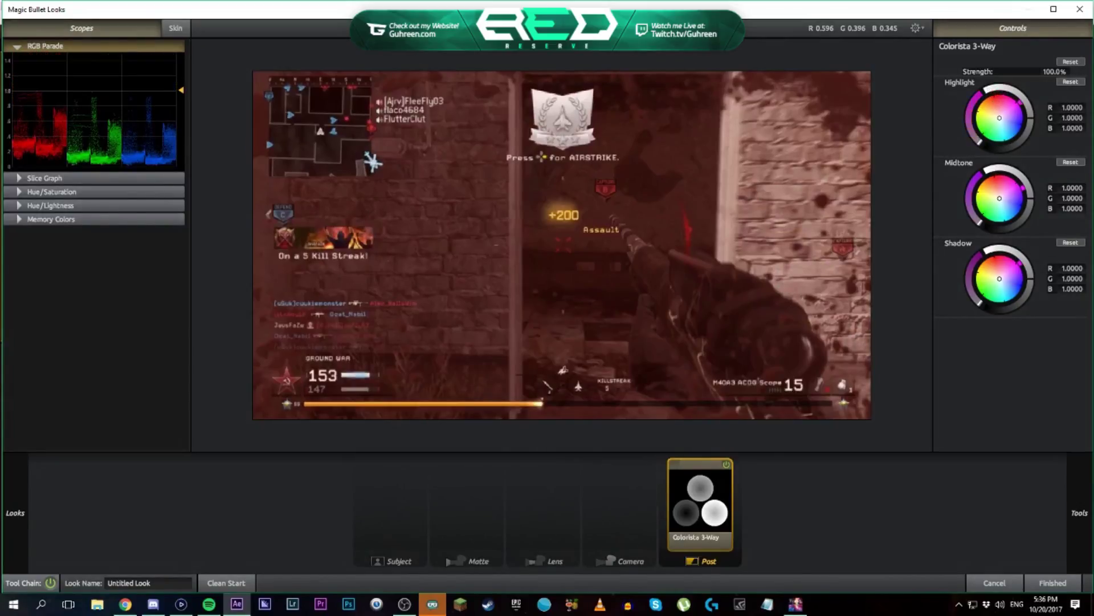
# Tint Colorista's highlights (about RGB 1.02, 0.93, 1.05), midtones (about 1.02, 0.92, 1.06) and shadows (about 0.99, 0.93, 1.00) toward purple
pyautogui.moveTo(978, 138); pyautogui.dragTo(1008, 114)
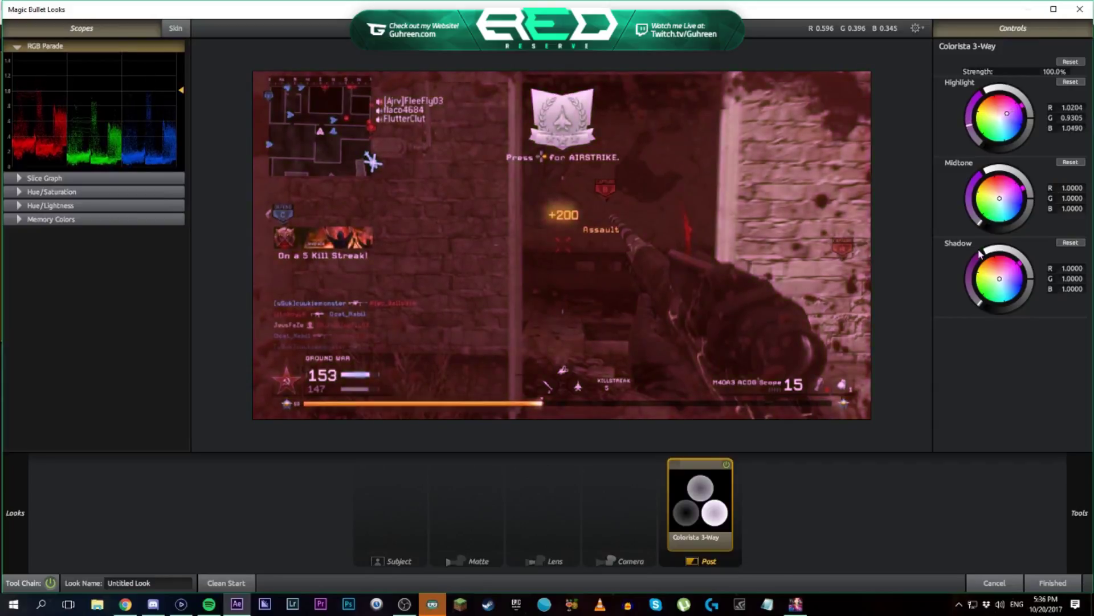
pyautogui.moveTo(978, 217); pyautogui.dragTo(987, 214)
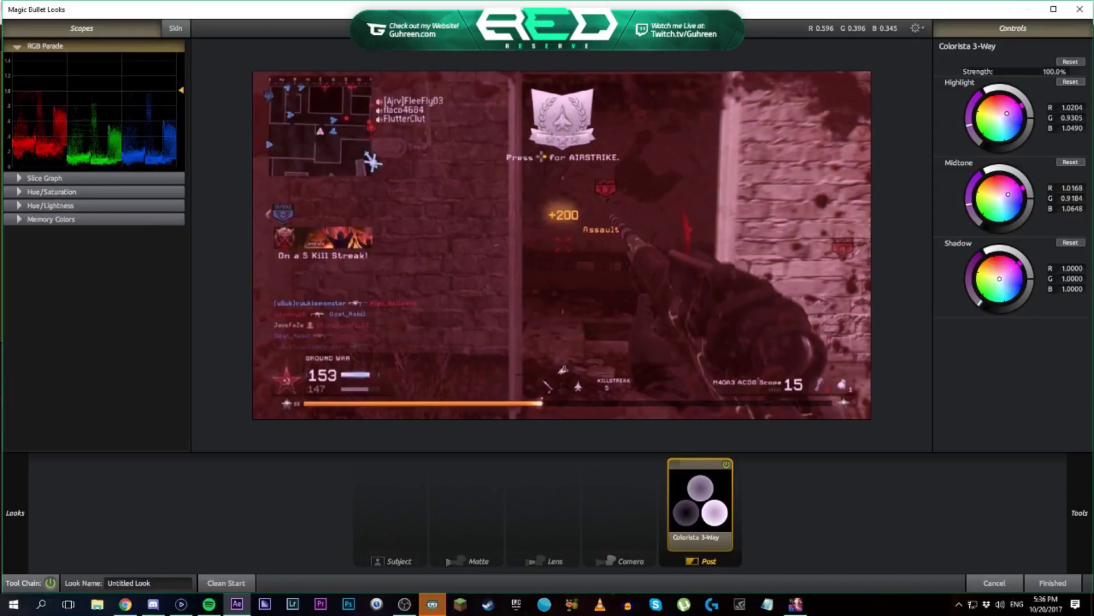
pyautogui.moveTo(980, 302); pyautogui.dragTo(1006, 273)
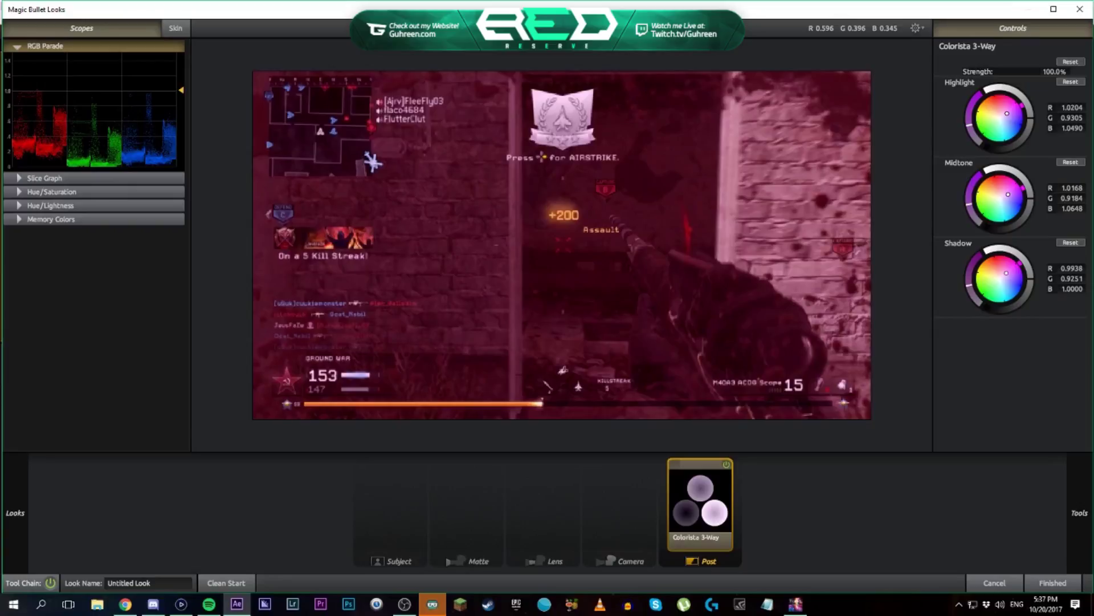
# Refine the purple tint to about RGB 1.01, 0.97, 1.02 for highlights, 1.01, 0.93, 1.05 for midtones and 0.99, 0.91, 1.00 for shadows
pyautogui.moveTo(971, 128); pyautogui.dragTo(951, 212)
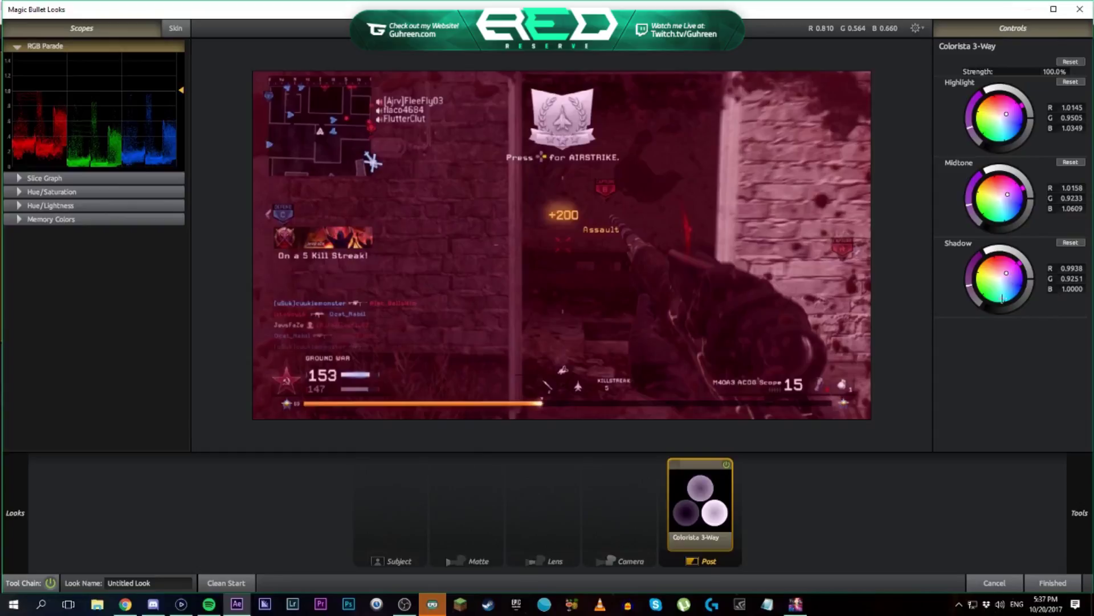
pyautogui.moveTo(1002, 297); pyautogui.dragTo(969, 205)
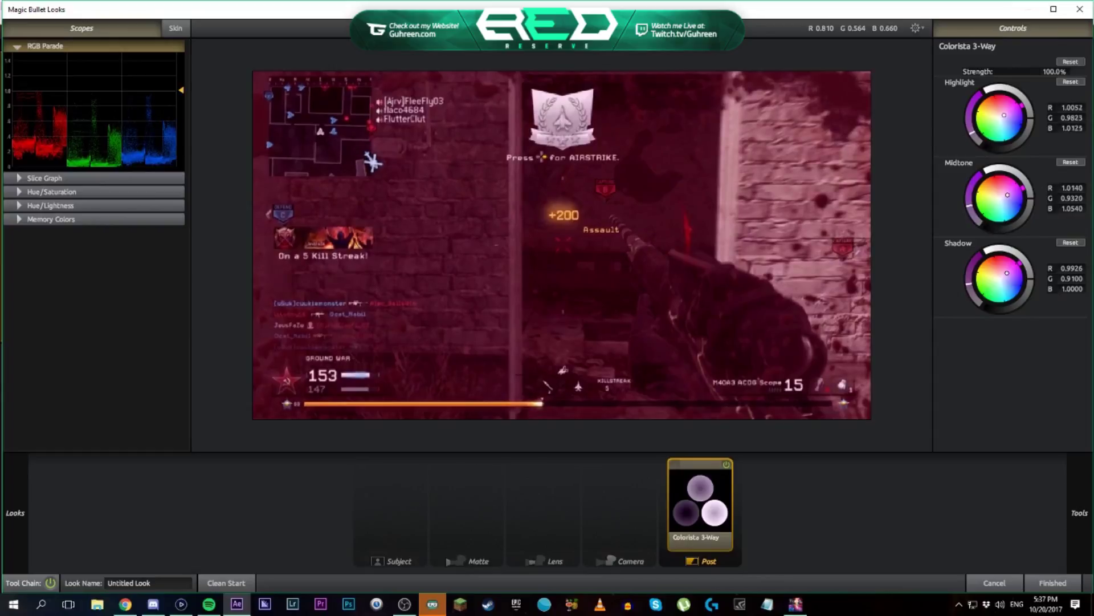
pyautogui.moveTo(976, 134); pyautogui.dragTo(974, 130)
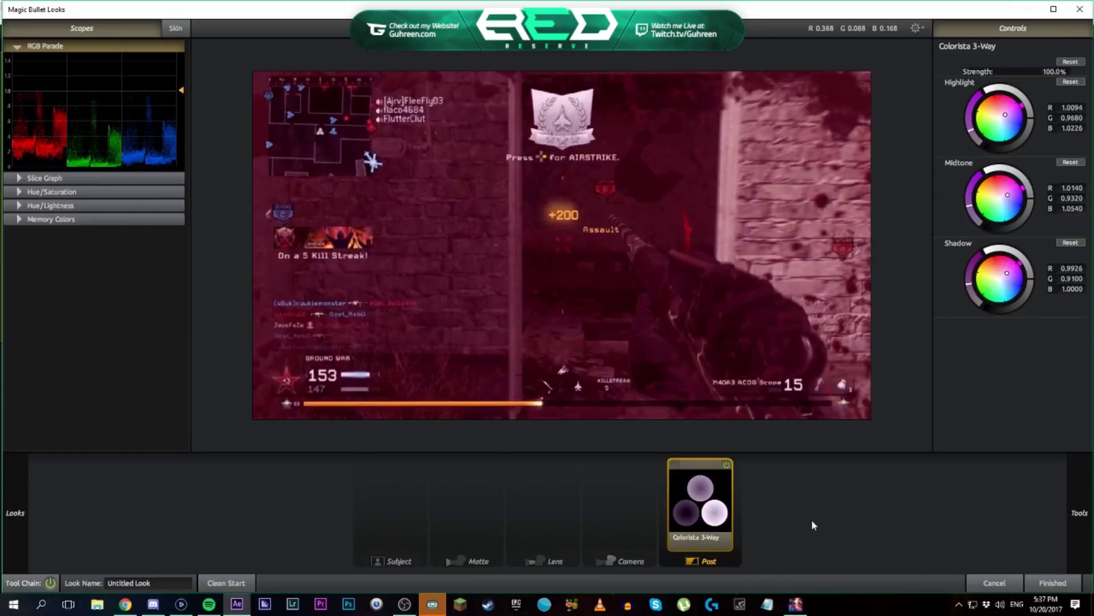
# Look through the Post, Lens, Matte, Subject and Camera tools for anything else to add to the look
pyautogui.moveTo(1087, 486)
pyautogui.scroll(-5, 962, 355)
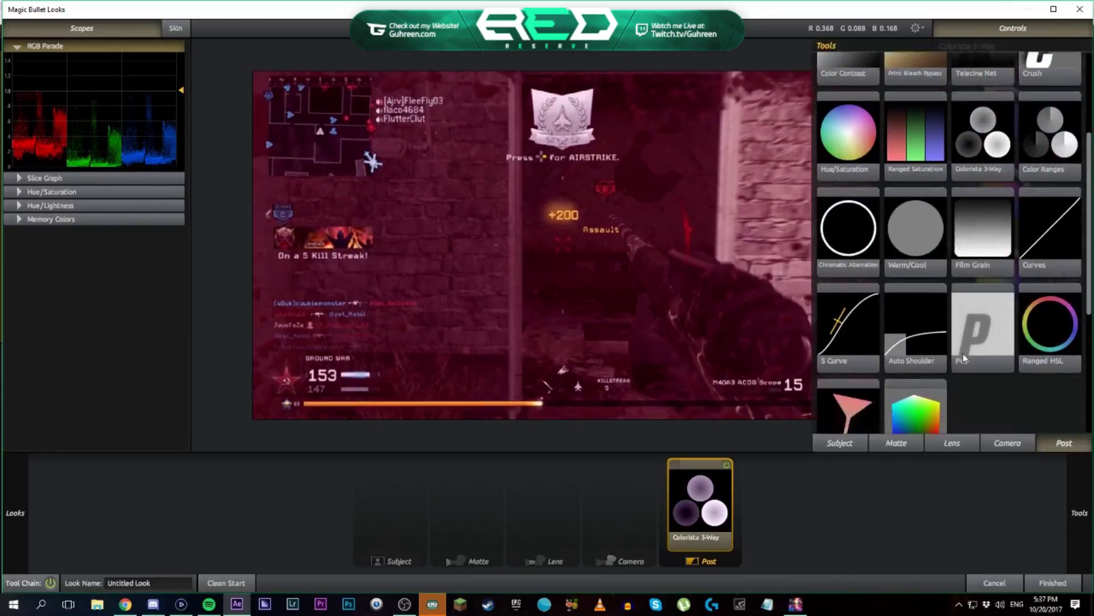
pyautogui.scroll(-2, 962, 350)
pyautogui.scroll(5, 975, 342)
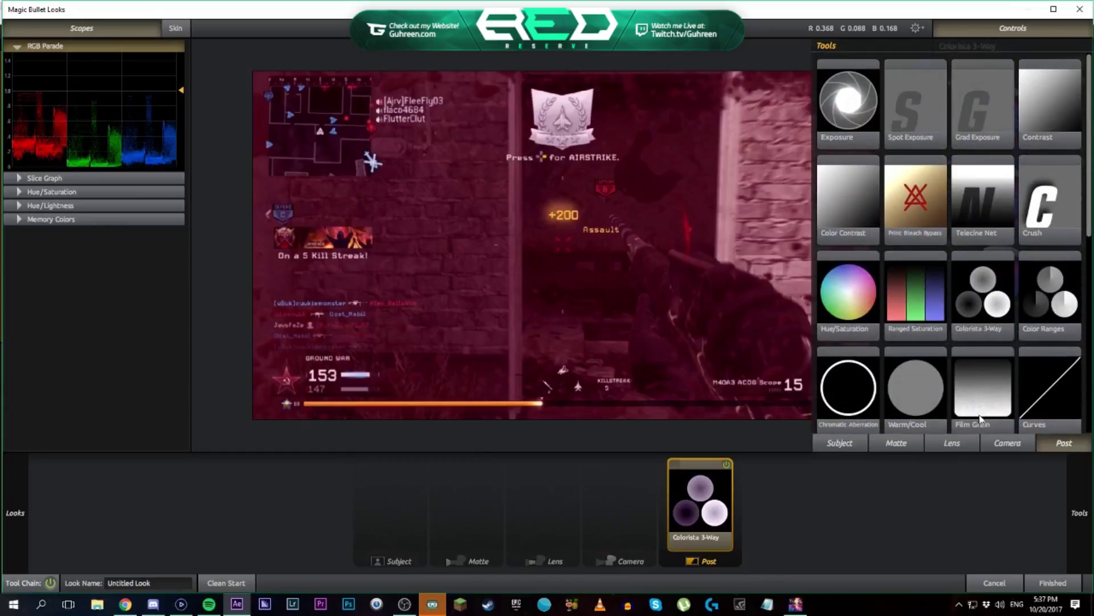
pyautogui.click(969, 449)
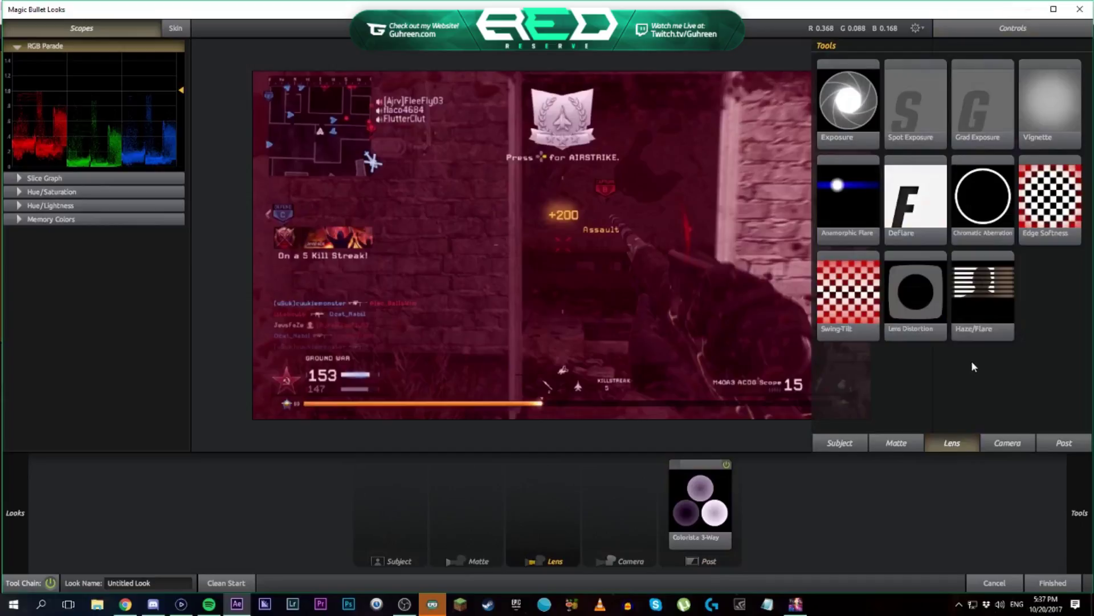
pyautogui.click(908, 448)
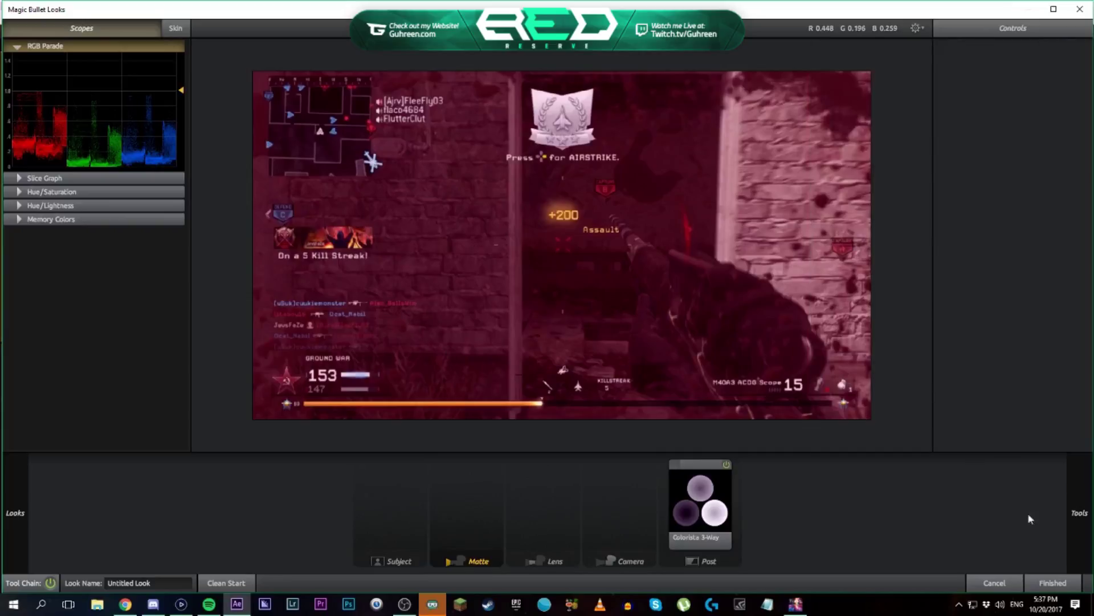
pyautogui.click(854, 448)
pyautogui.scroll(-2, 975, 341)
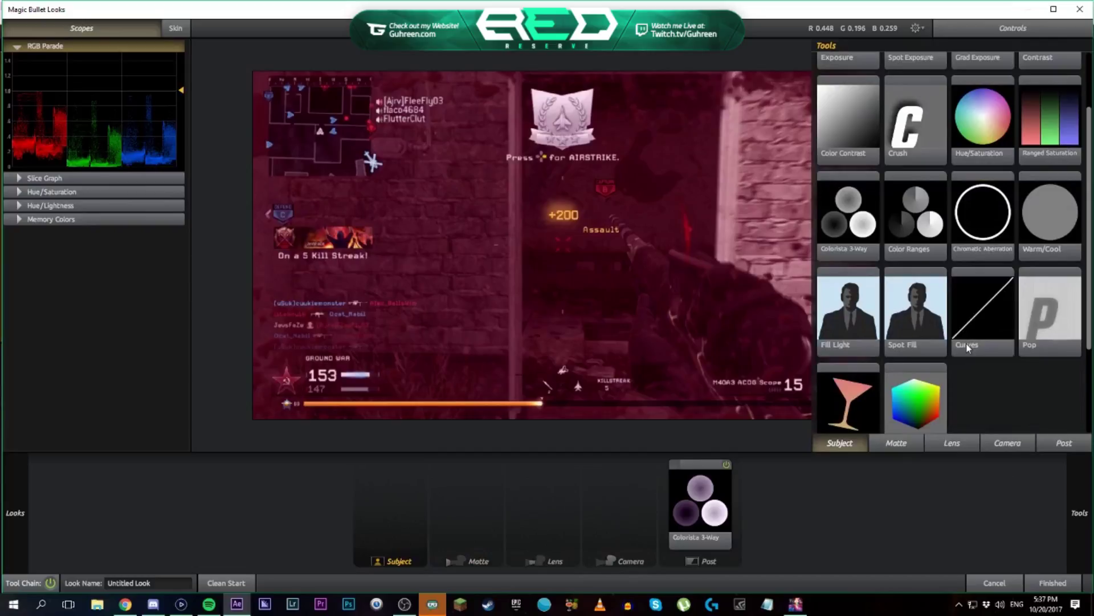
pyautogui.scroll(-2, 967, 348)
pyautogui.scroll(4, 967, 348)
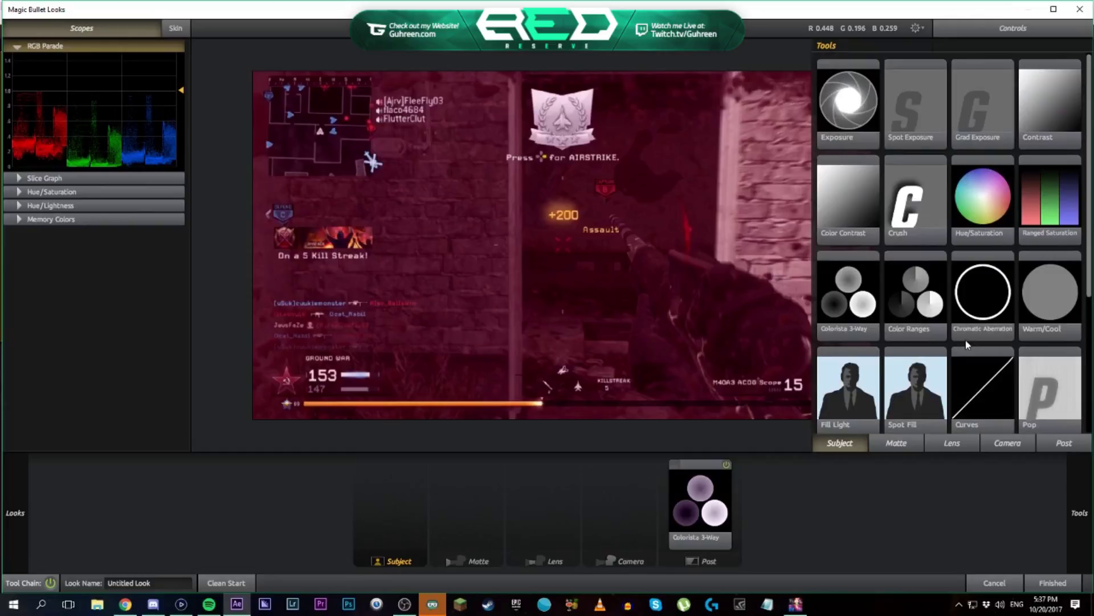
pyautogui.scroll(-4, 967, 344)
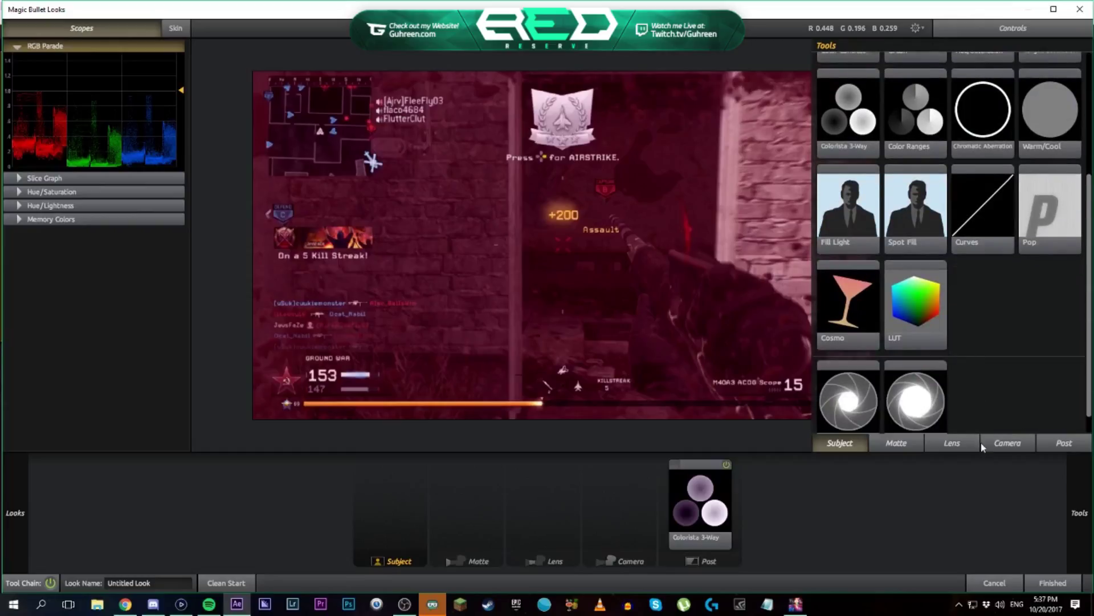
pyautogui.click(955, 445)
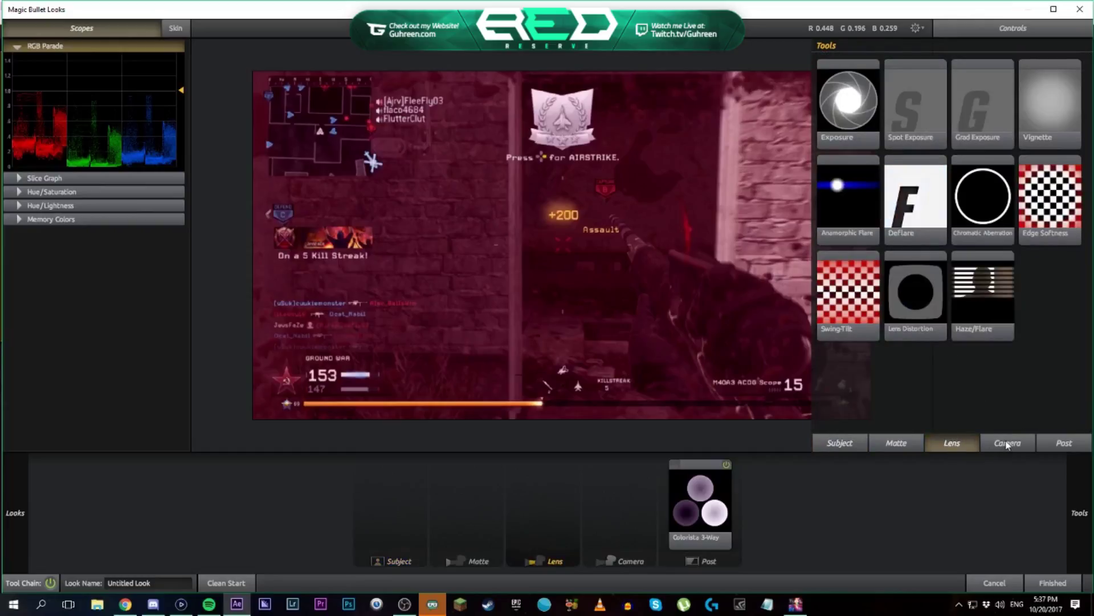
pyautogui.click(1007, 446)
pyautogui.click(1061, 443)
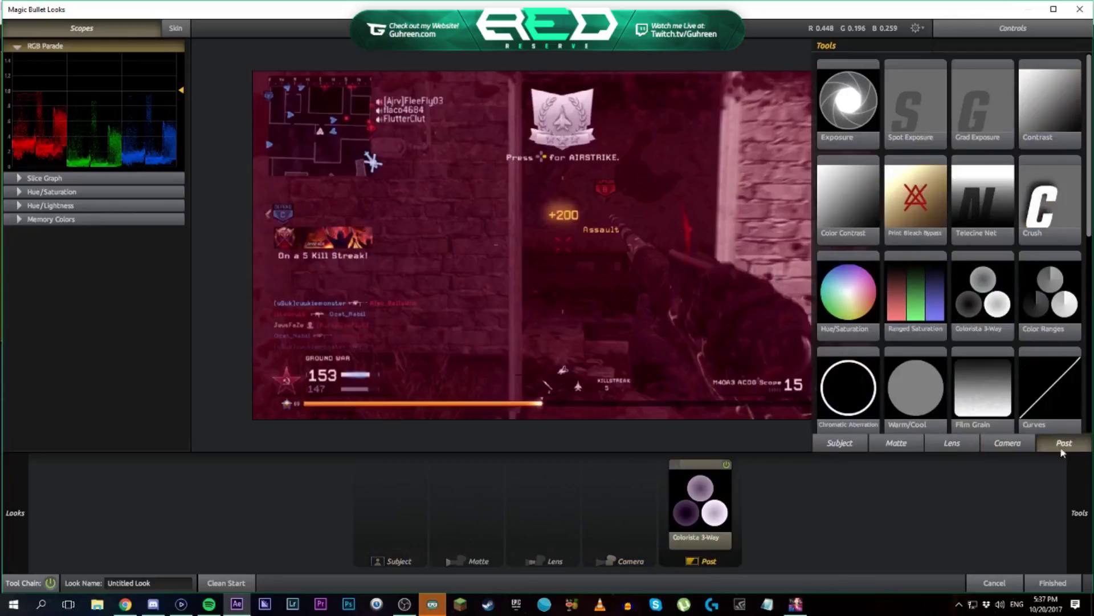
pyautogui.click(1006, 448)
pyautogui.click(956, 448)
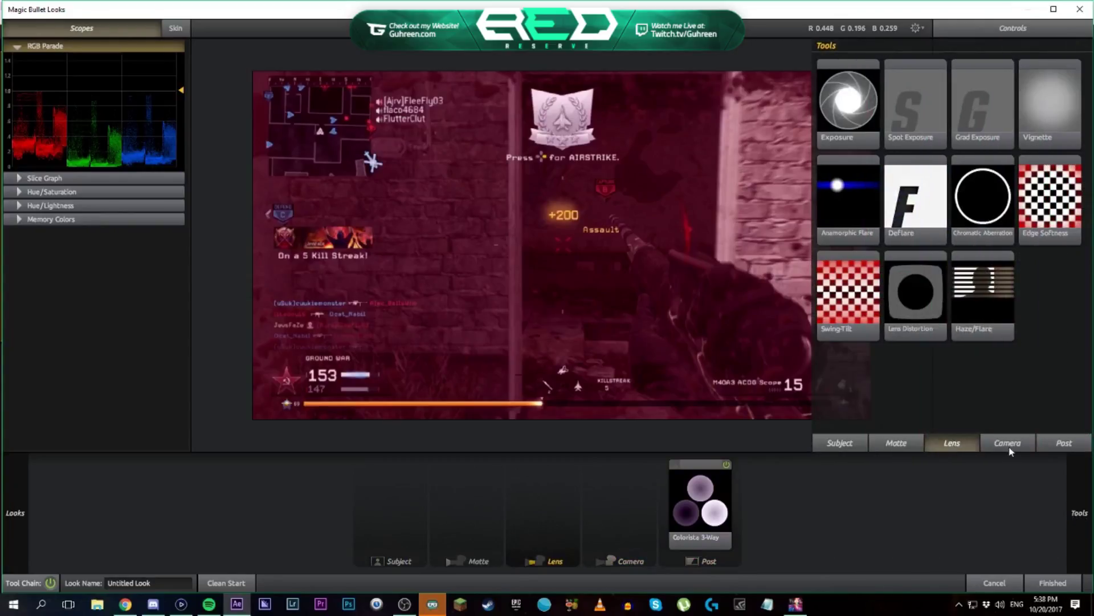
pyautogui.click(1007, 445)
# Accept the Magic Bullet look, try a lower Strength and restore it to 100%, then reopen the look editor and close it unchanged
pyautogui.click(1061, 583)
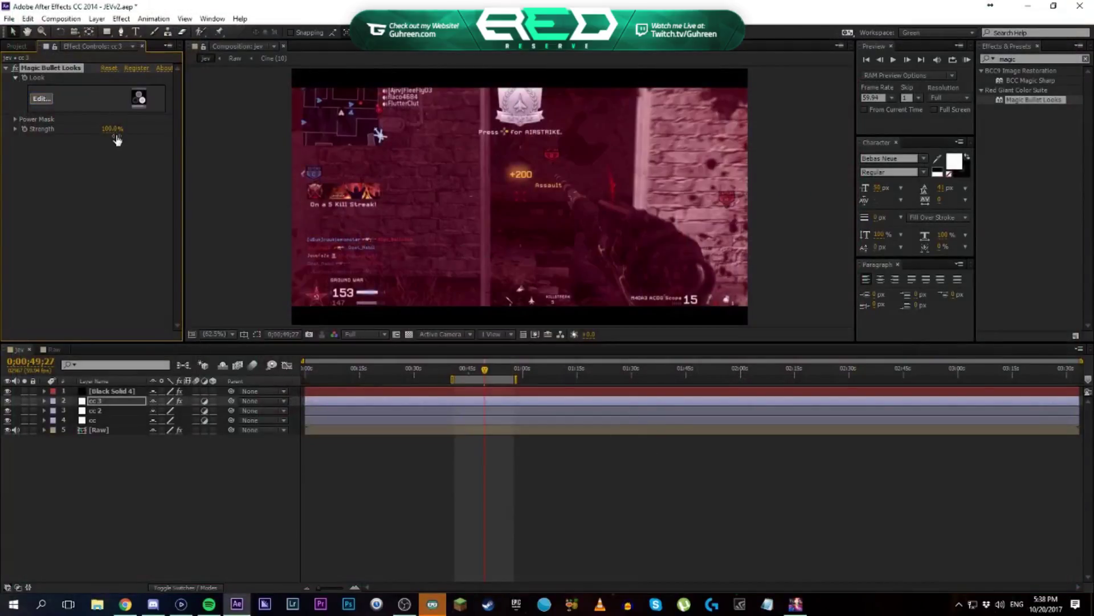
pyautogui.moveTo(117, 139); pyautogui.dragTo(25, 141)
pyautogui.moveTo(108, 129); pyautogui.dragTo(171, 129)
pyautogui.click(39, 100)
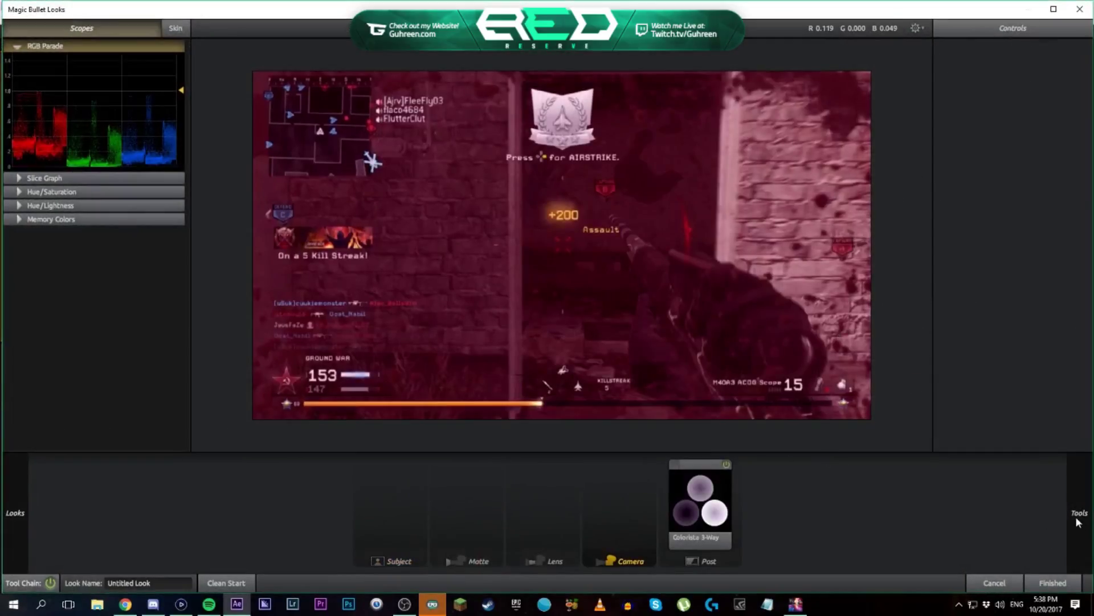
pyautogui.click(1053, 582)
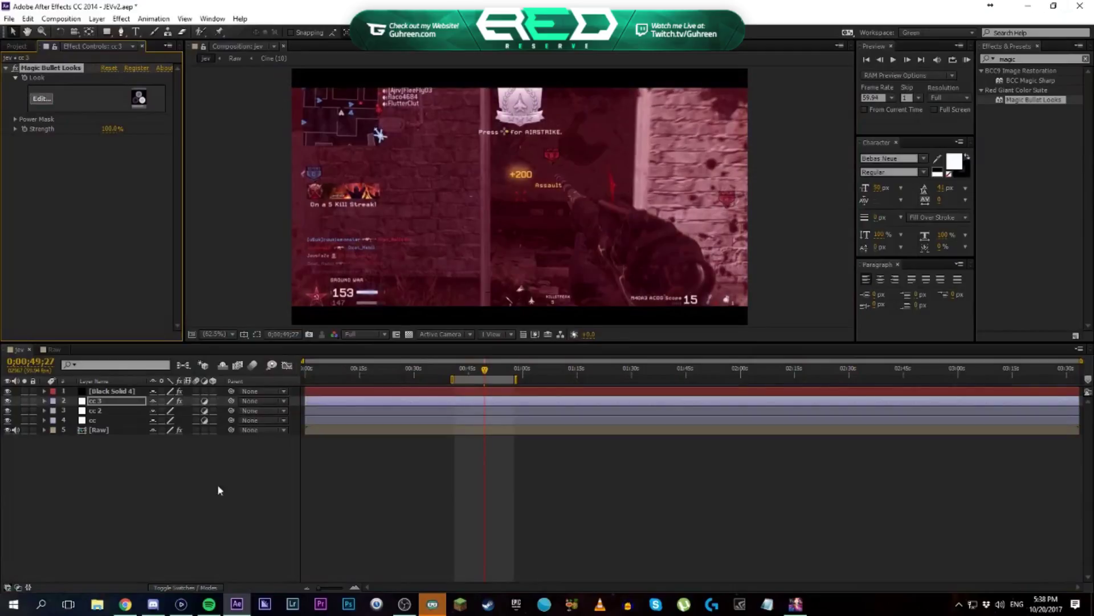
# Check the cc 2 and cc adjustment layers for effects and leave the lowest one, cc, selected
pyautogui.click(93, 445)
pyautogui.click(97, 409)
pyautogui.click(98, 421)
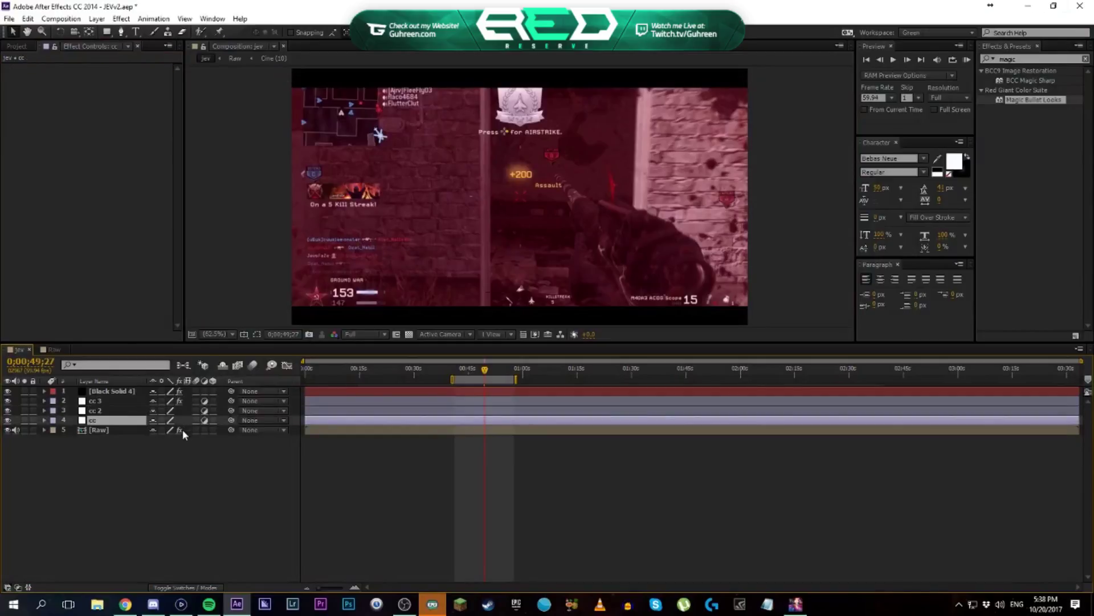
pyautogui.click(81, 508)
pyautogui.click(103, 411)
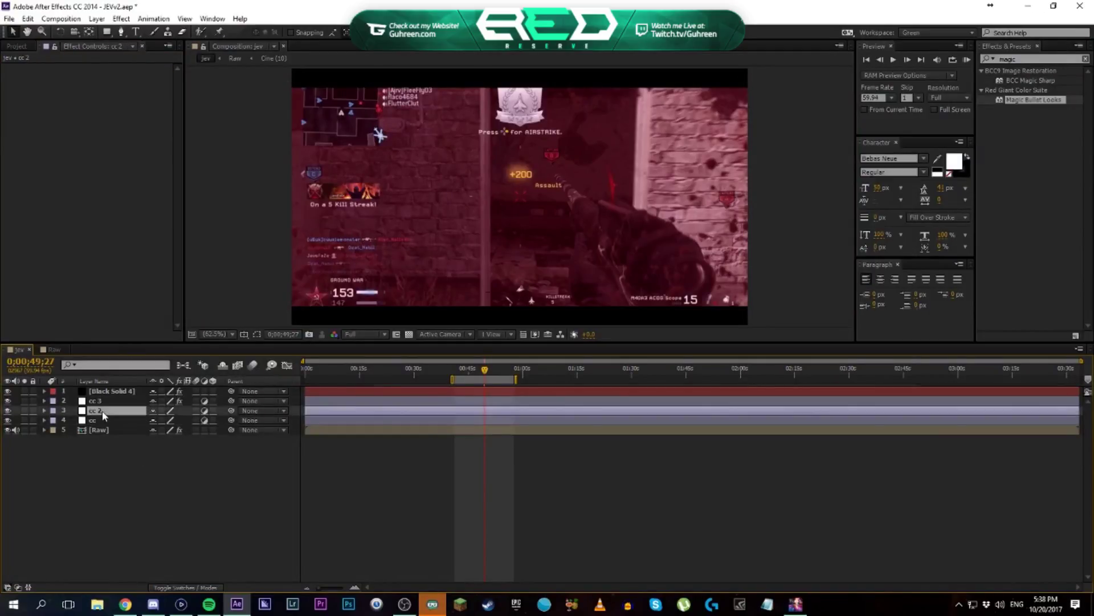
pyautogui.click(89, 422)
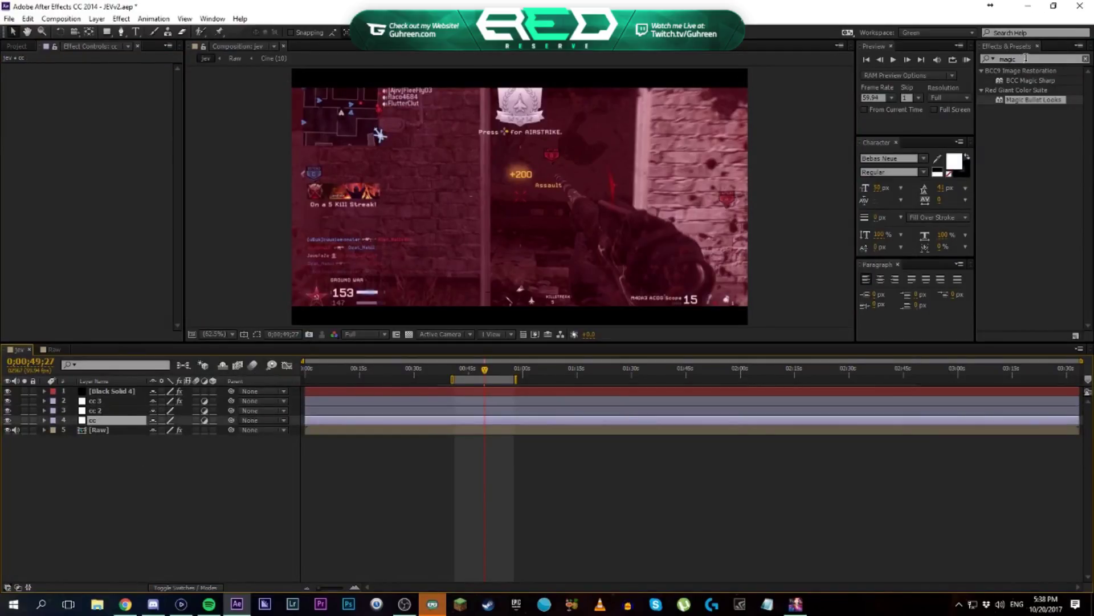
# Search the effects for "Contrast" and look over the available contrast effects without applying any
pyautogui.click(1007, 58)
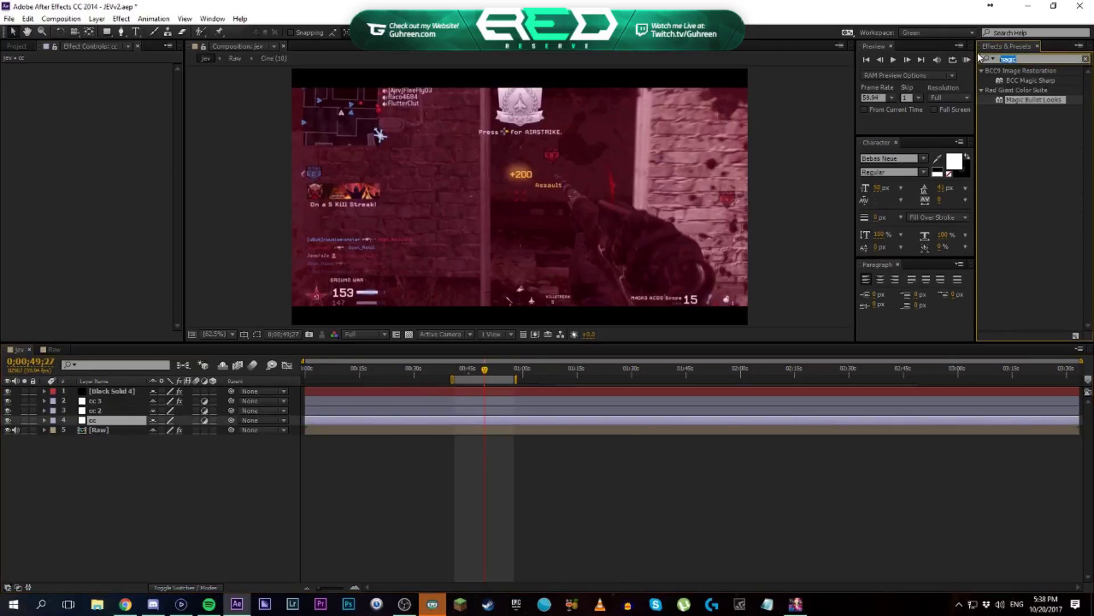
pyautogui.write('Con')
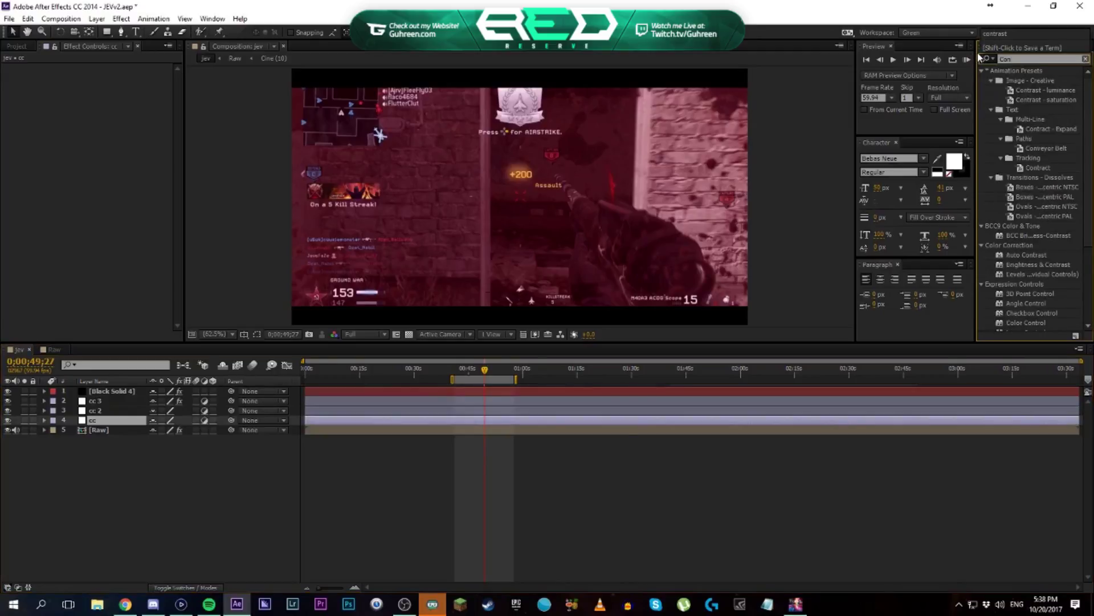
pyautogui.write('trast')
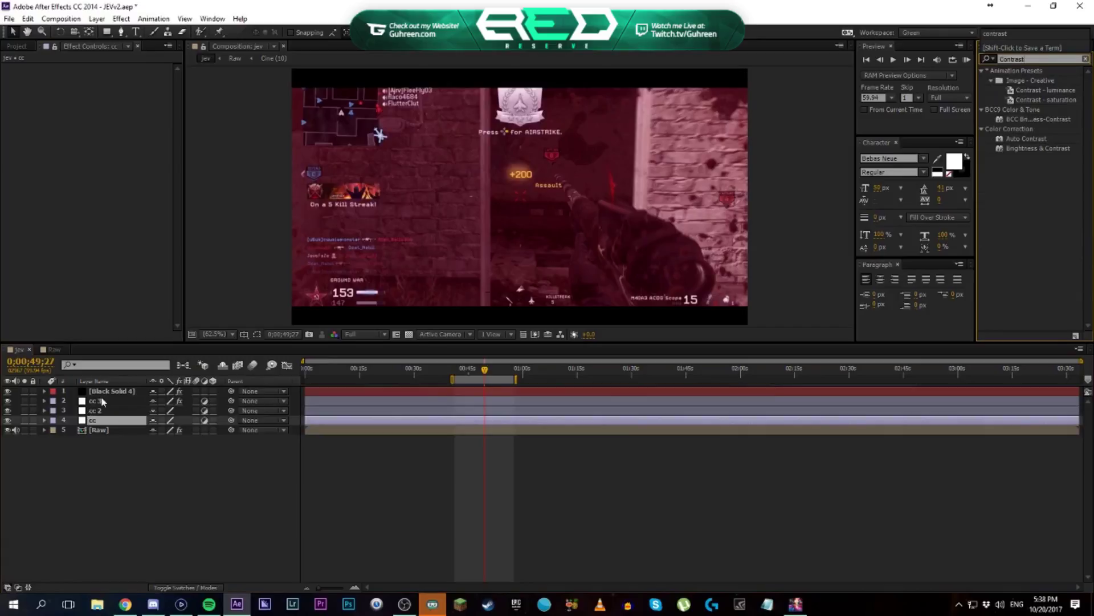
pyautogui.click(1005, 101)
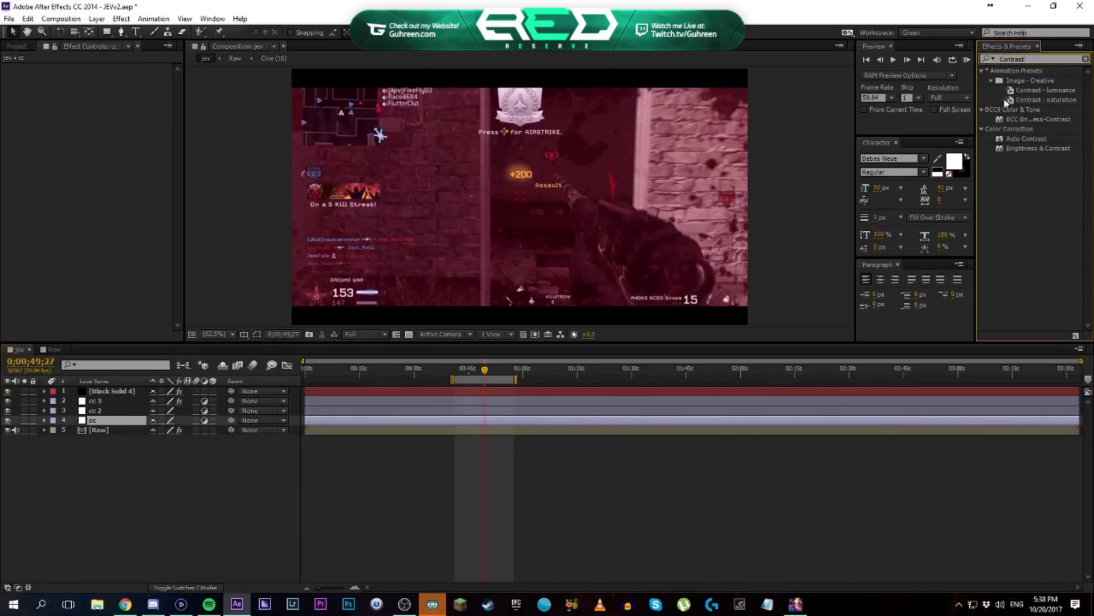
pyautogui.keyDown('ctrl'); pyautogui.click(1047, 151); pyautogui.keyUp('ctrl')
pyautogui.keyDown('ctrl'); pyautogui.click(1033, 119); pyautogui.keyUp('ctrl')
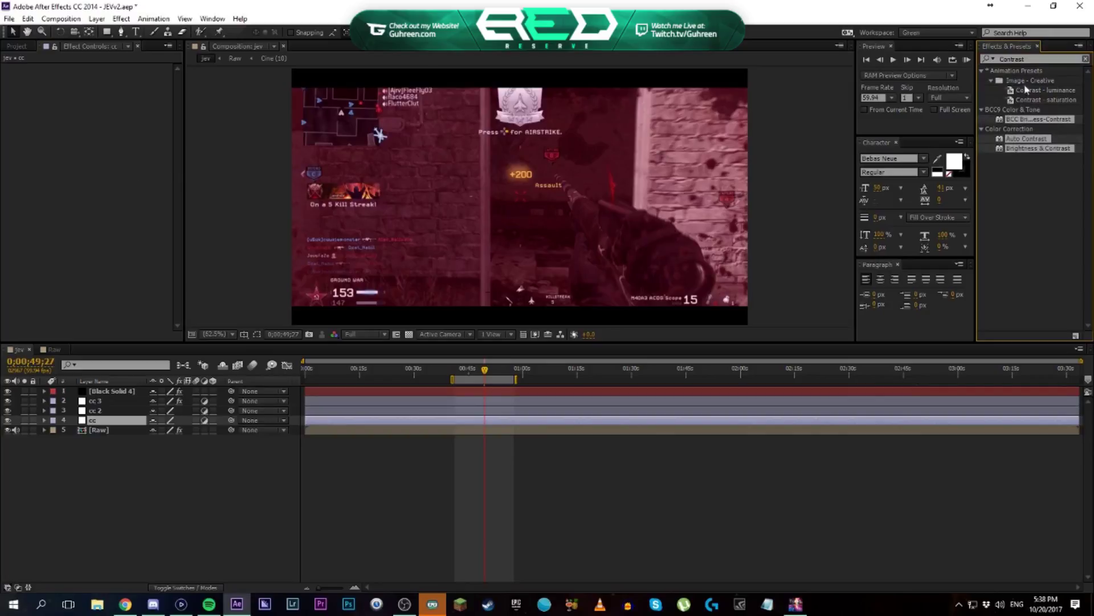
# Apply the Sharpen effect to the cc layer, set its Sharpen Amount to 20 and compare the picture with and without it
pyautogui.click(1033, 59)
pyautogui.write('shar')
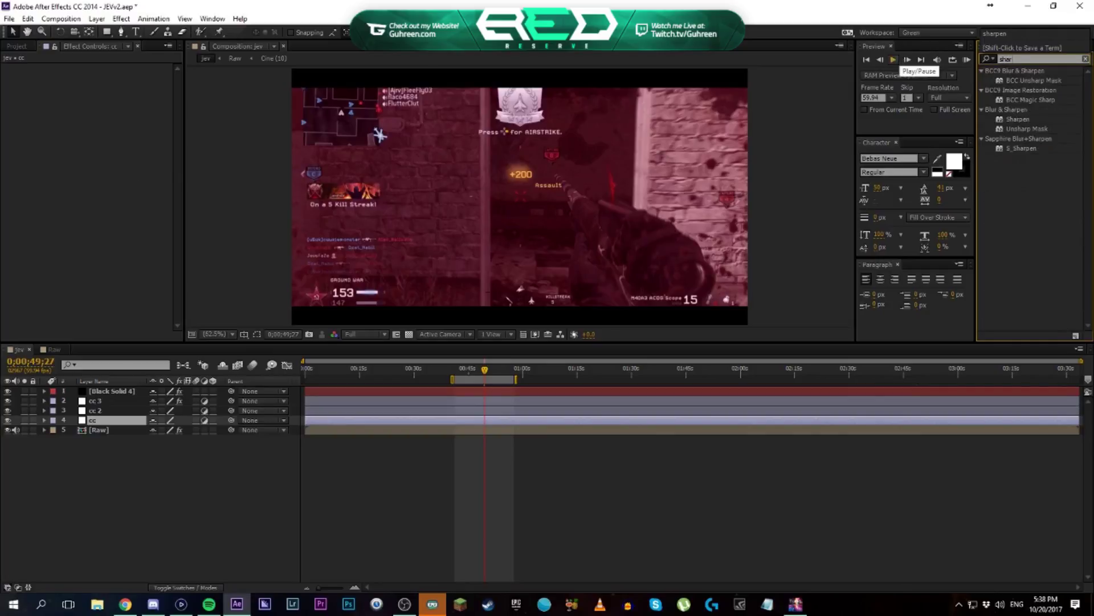
pyautogui.write('pen')
pyautogui.moveTo(1018, 81); pyautogui.dragTo(477, 114)
pyautogui.click(109, 78)
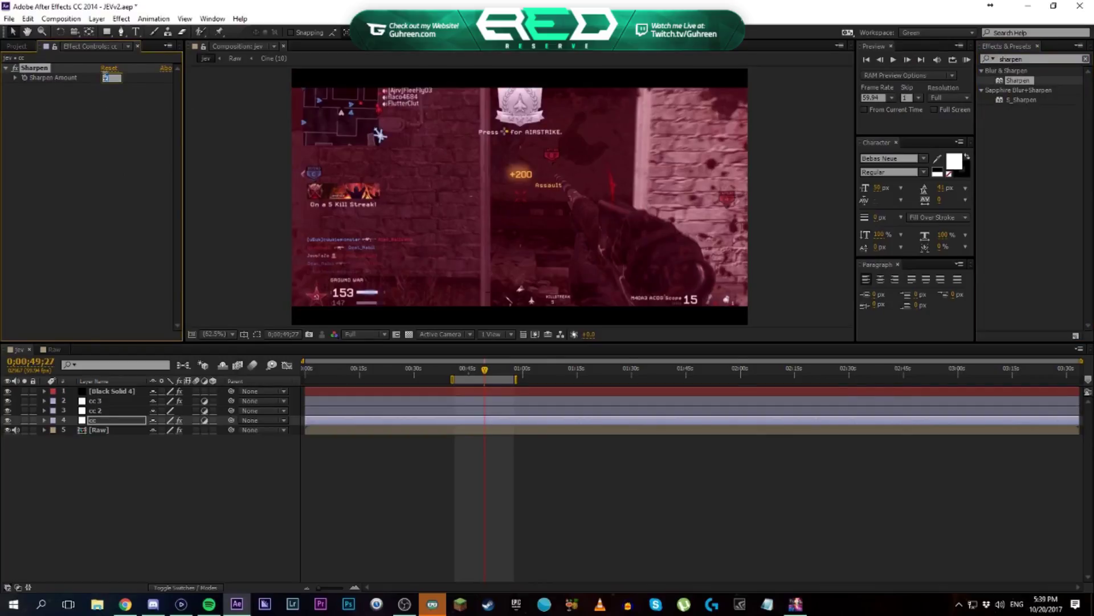
pyautogui.write('20')
pyautogui.press('Return')
pyautogui.click(15, 69)
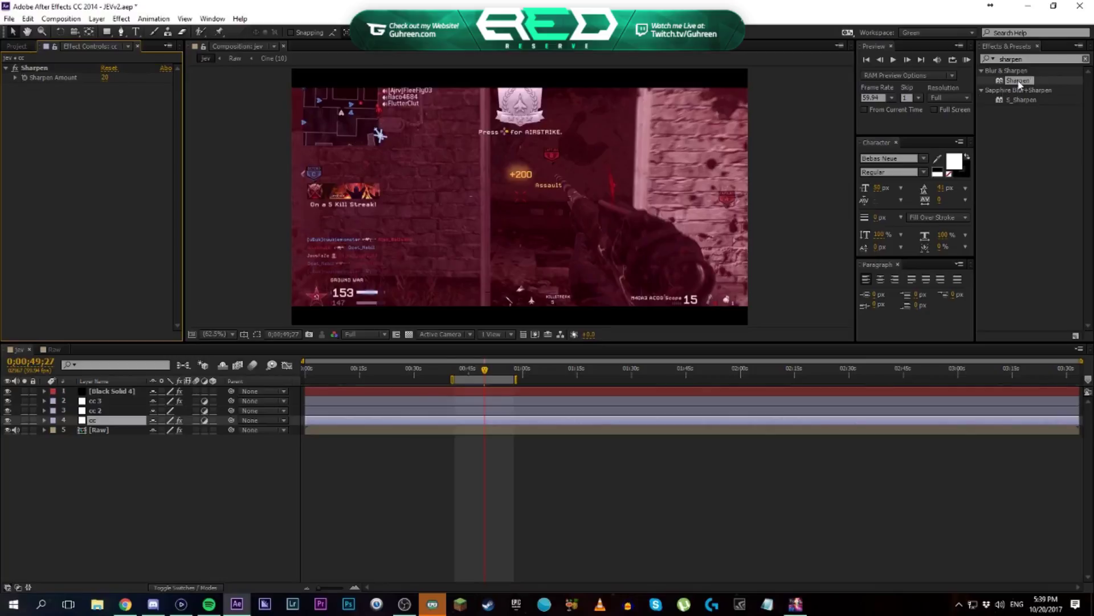
# Apply the Brightness & Contrast effect to the cc layer and set its Contrast to 13
pyautogui.click(1041, 58)
pyautogui.write('contrast')
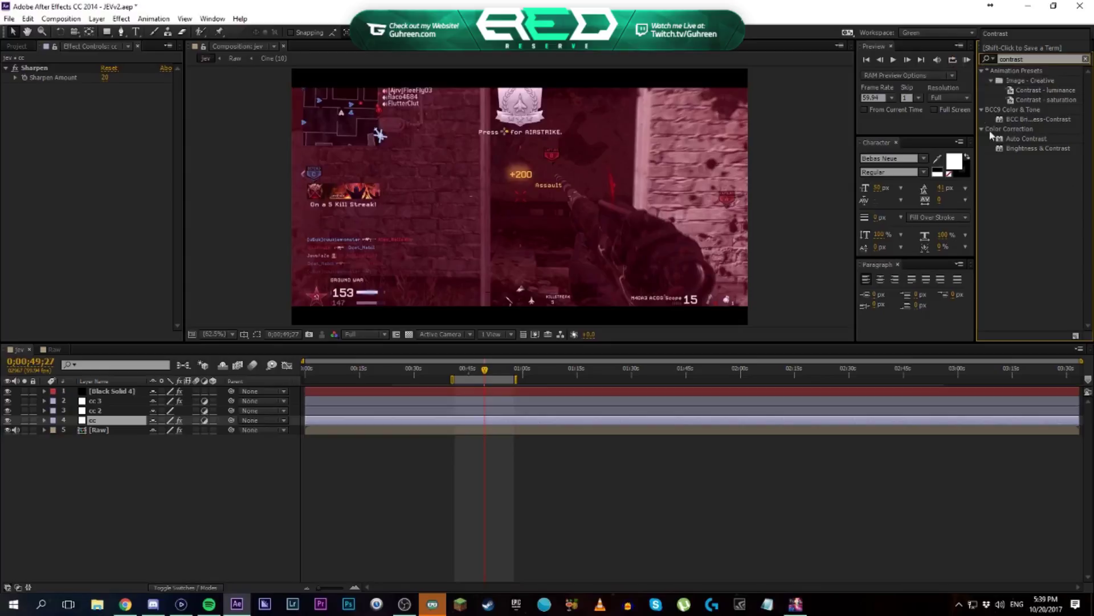
pyautogui.click(1040, 148)
pyautogui.moveTo(1046, 152); pyautogui.dragTo(90, 127)
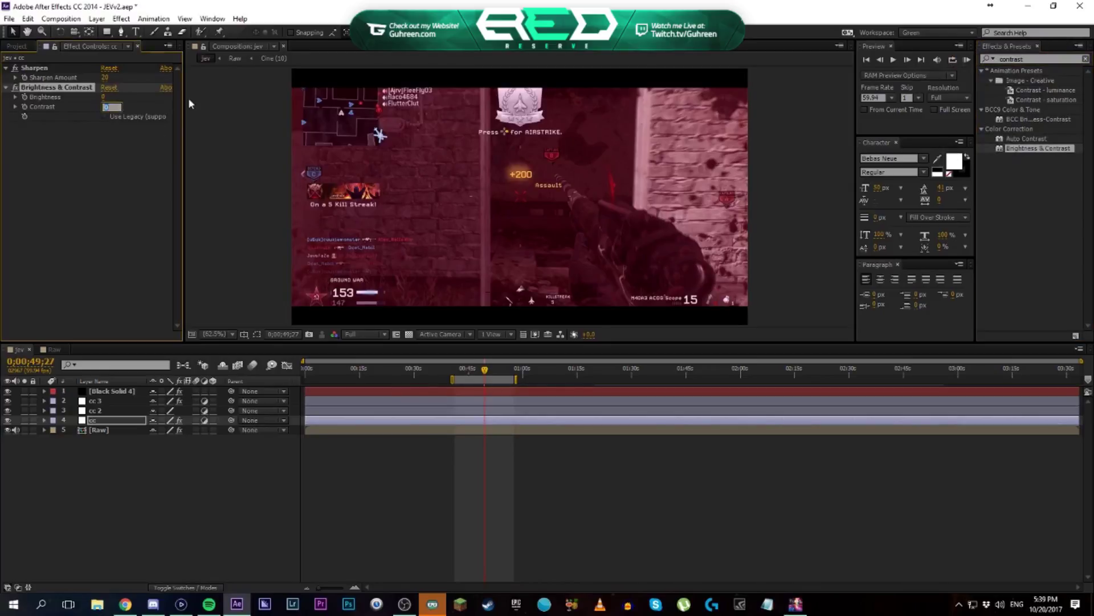
pyautogui.write('13')
pyautogui.press('Return')
# Raise the Contrast of the Brightness & Contrast effect to 20
pyautogui.click(105, 110)
pyautogui.write('20')
pyautogui.press('Return')
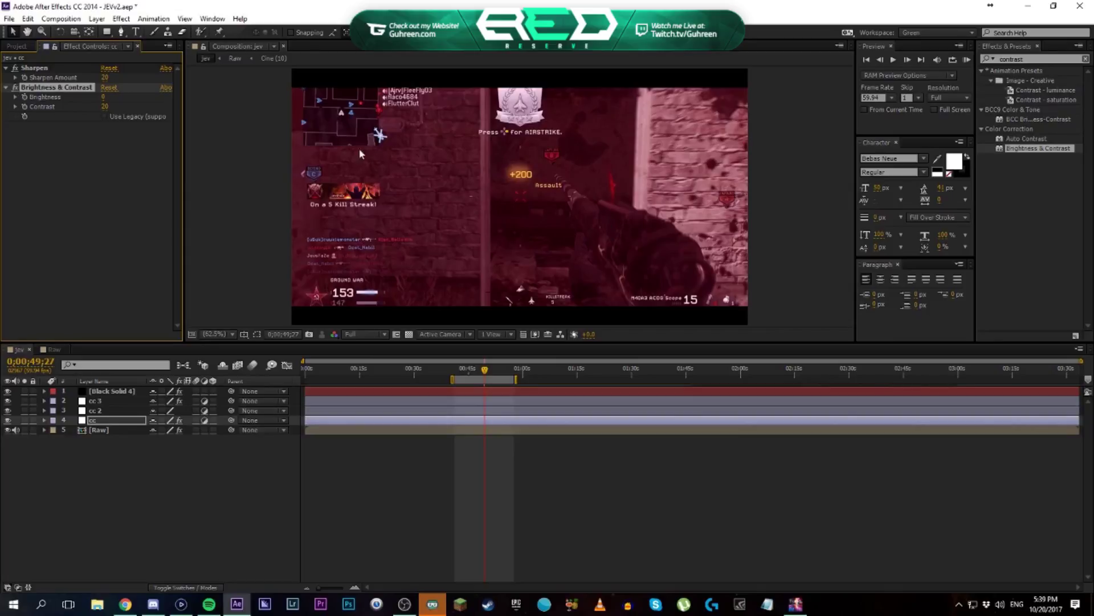
pyautogui.click(132, 238)
# Apply the Hue/Saturation effect to the cc layer and set its Master Saturation to -13
pyautogui.click(1034, 59)
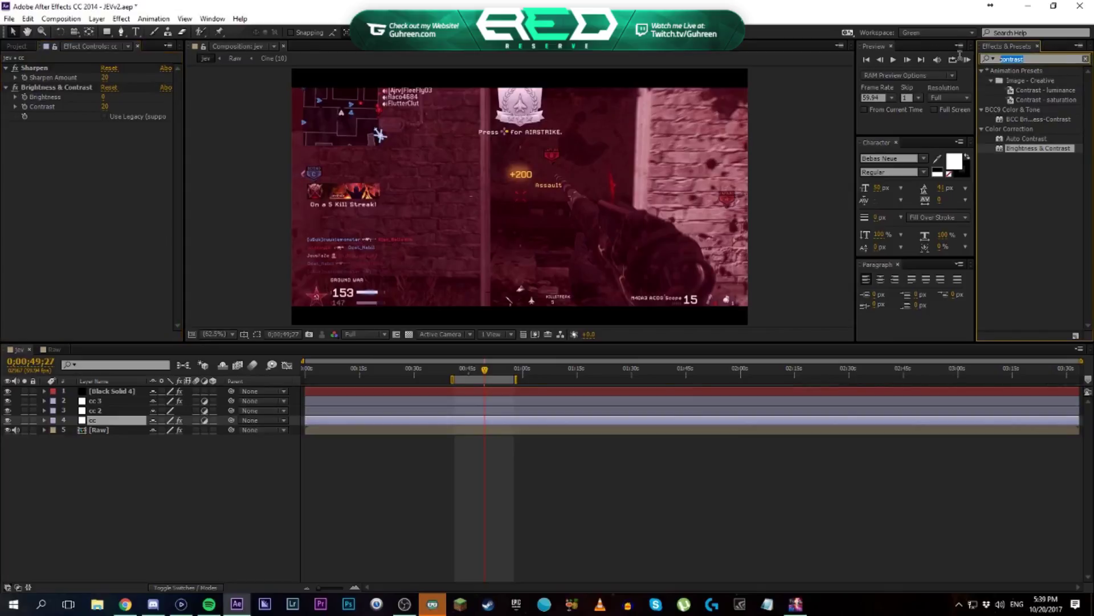
pyautogui.write('saturat')
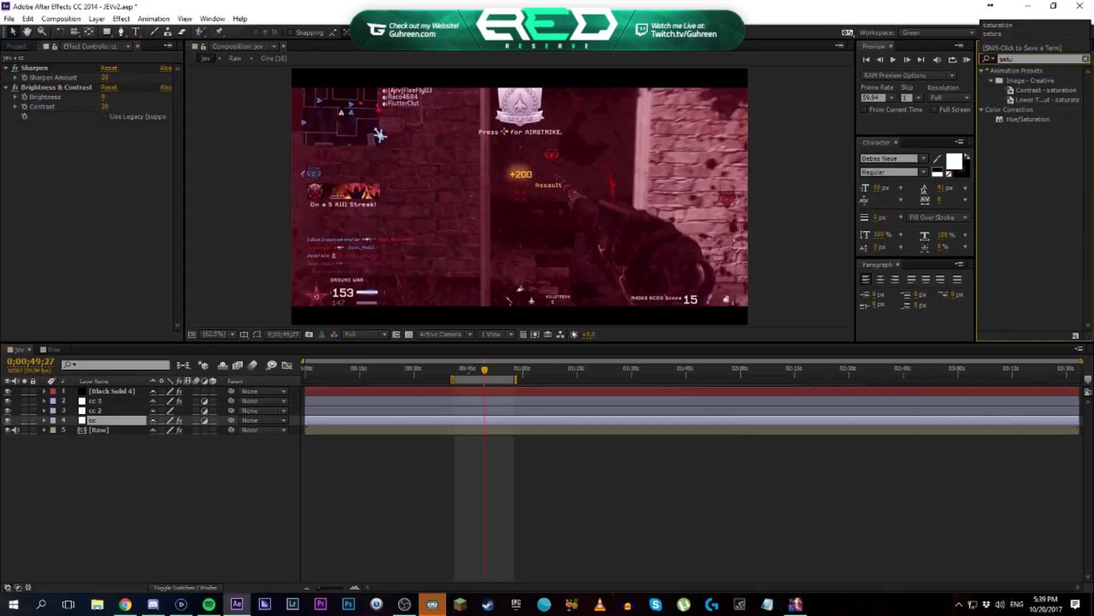
pyautogui.doubleClick(1029, 109)
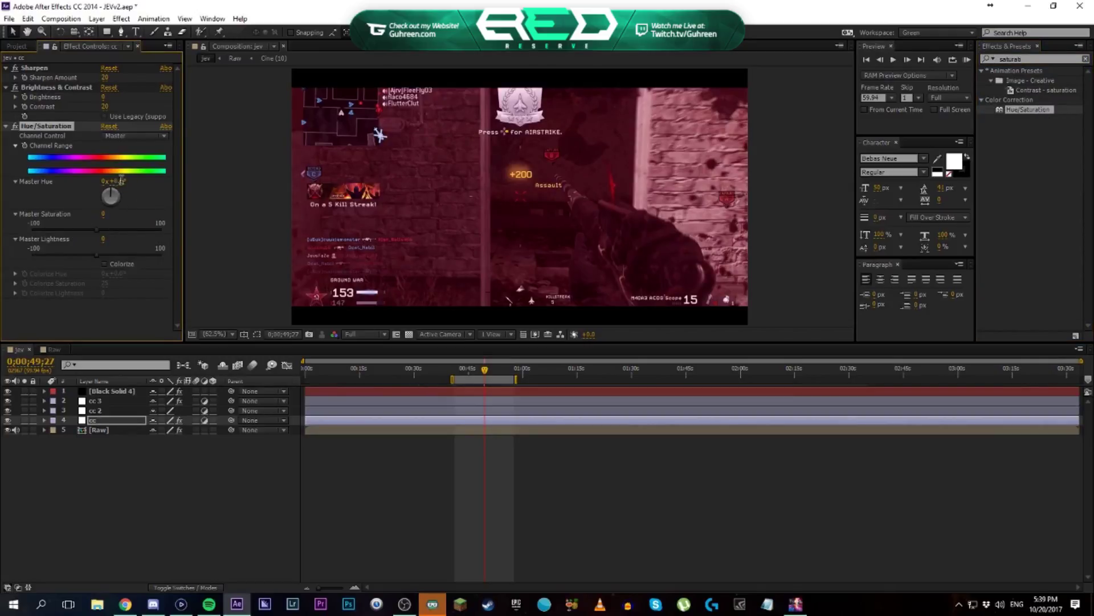
pyautogui.click(110, 226)
pyautogui.click(103, 214)
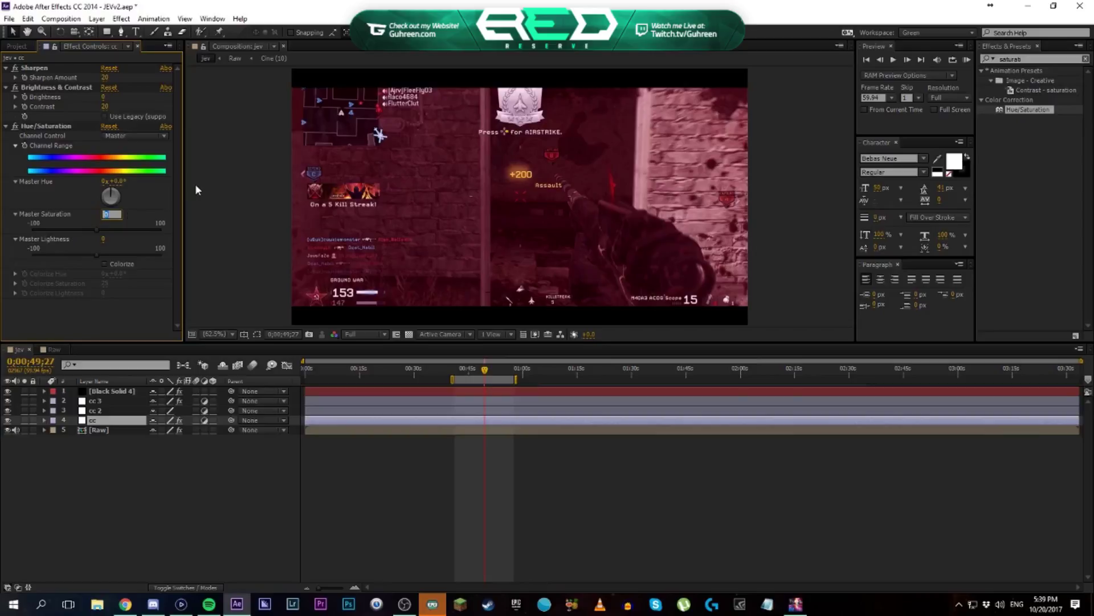
pyautogui.write('-13')
pyautogui.press('Return')
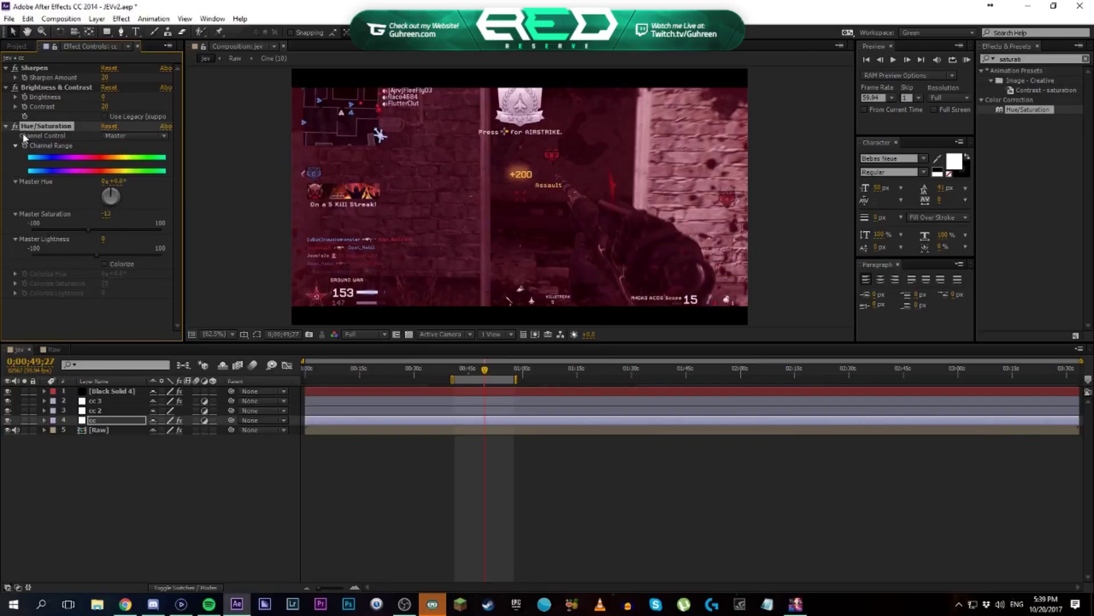
# Lower the Master Saturation to -20 and collapse the Hue/Saturation settings
pyautogui.click(103, 216)
pyautogui.write('-20')
pyautogui.click(233, 527)
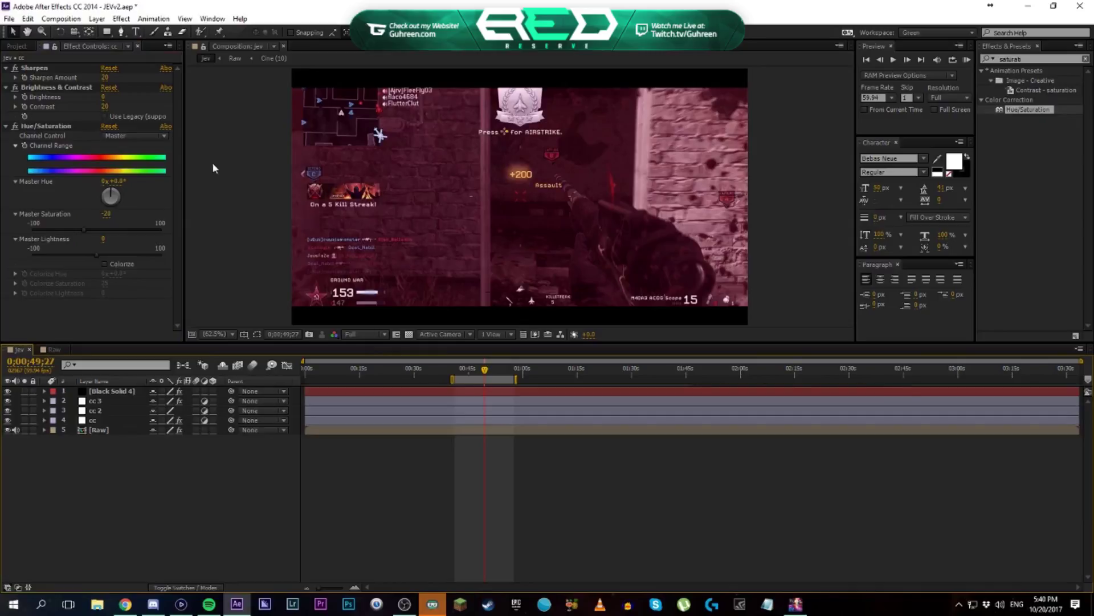
pyautogui.click(6, 126)
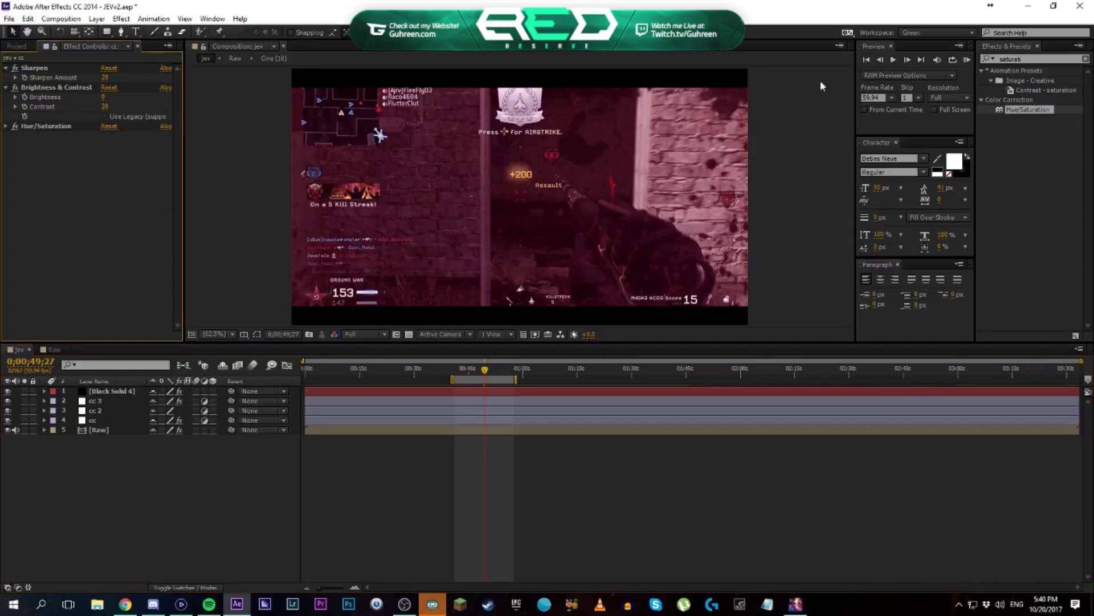
# Apply the Tint effect to the cc layer with an Amount to Tint of 20%, and expand the Hue/Saturation settings
pyautogui.click(1026, 59)
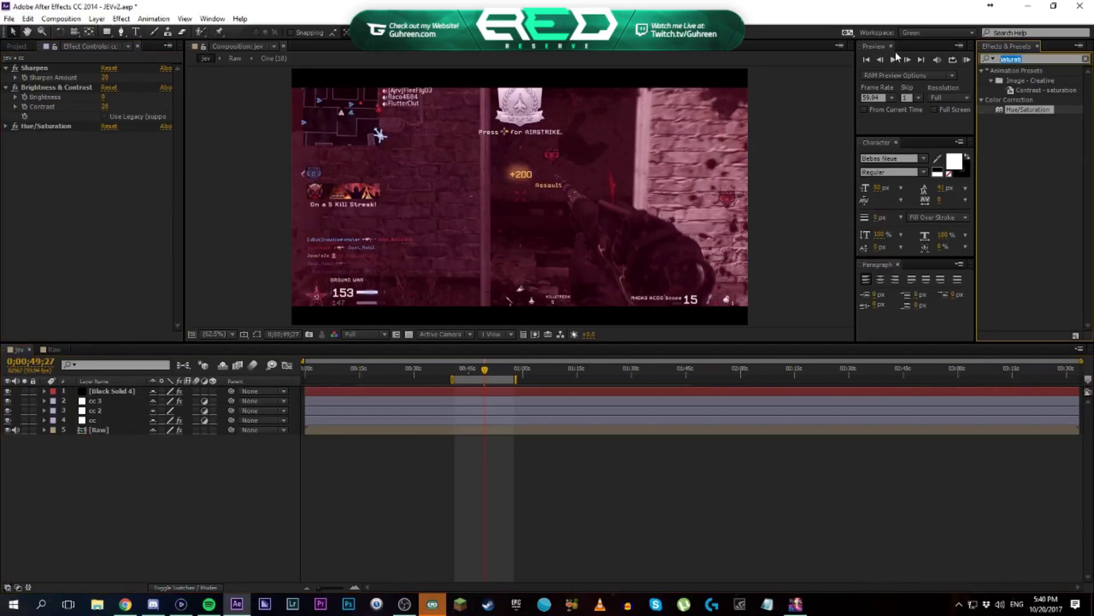
pyautogui.press('BackSpace')
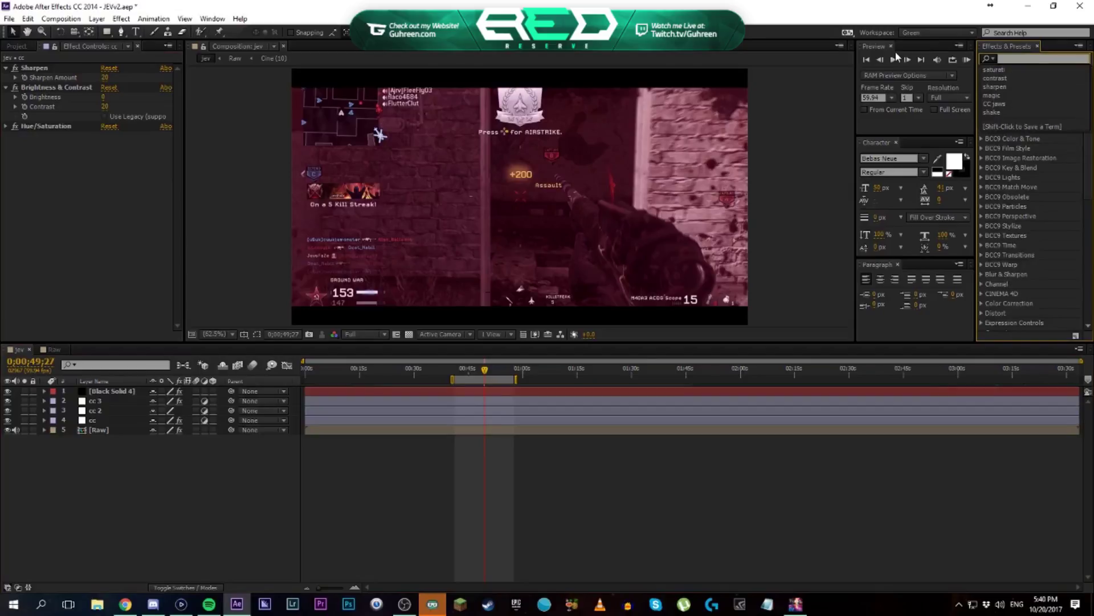
pyautogui.write('tint')
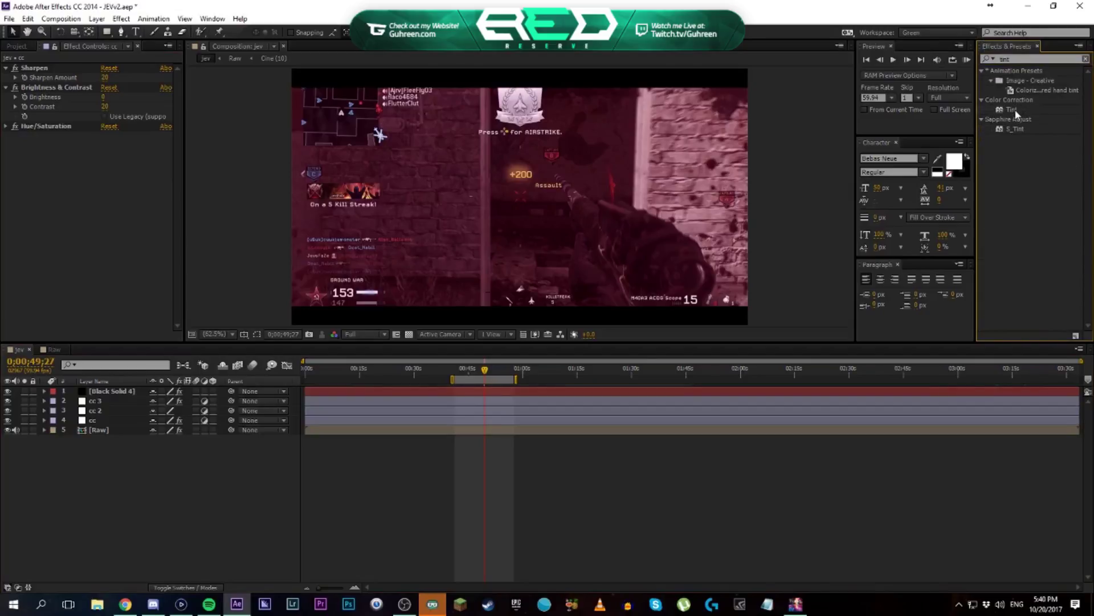
pyautogui.moveTo(1017, 114); pyautogui.dragTo(108, 166)
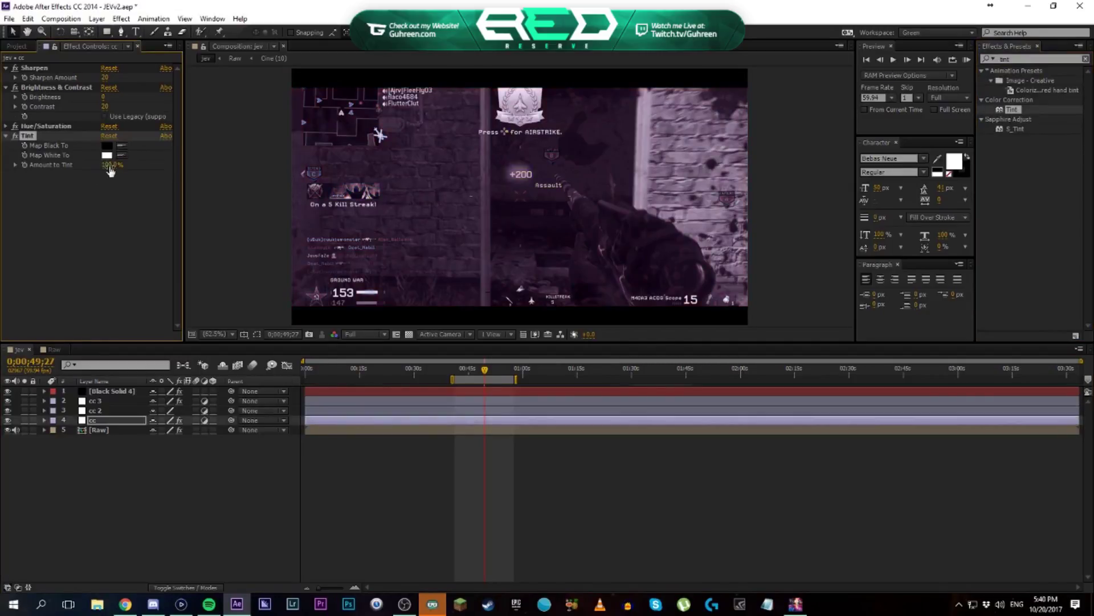
pyautogui.click(110, 166)
pyautogui.write('20')
pyautogui.press('Return')
pyautogui.click(39, 173)
pyautogui.click(6, 126)
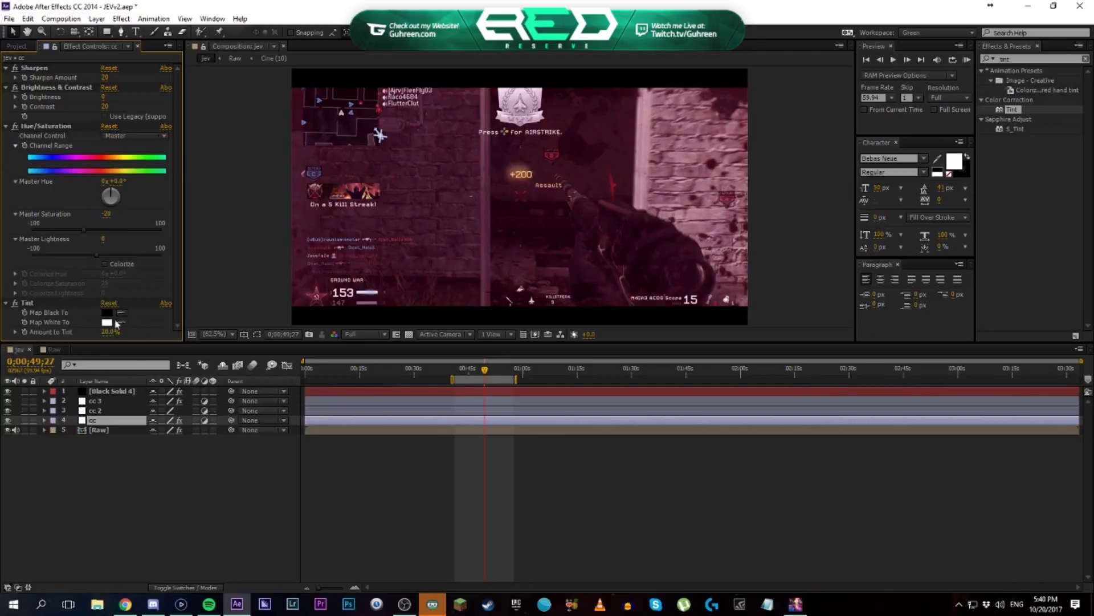
pyautogui.click(137, 510)
# Select the cc 2 layer and look through the available BCC effects for a glow
pyautogui.click(100, 412)
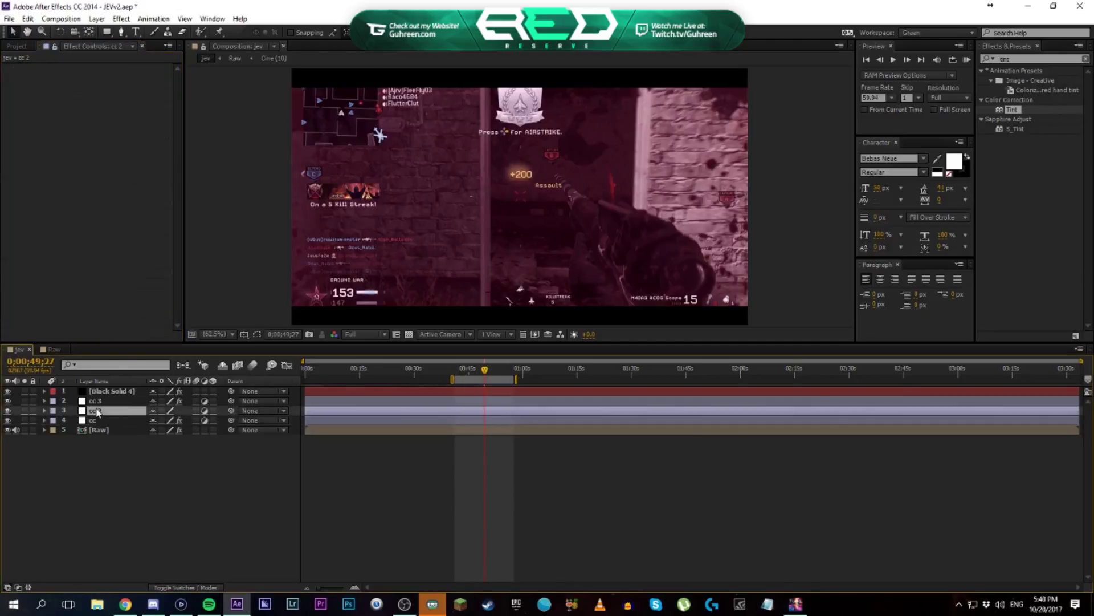
pyautogui.click(26, 52)
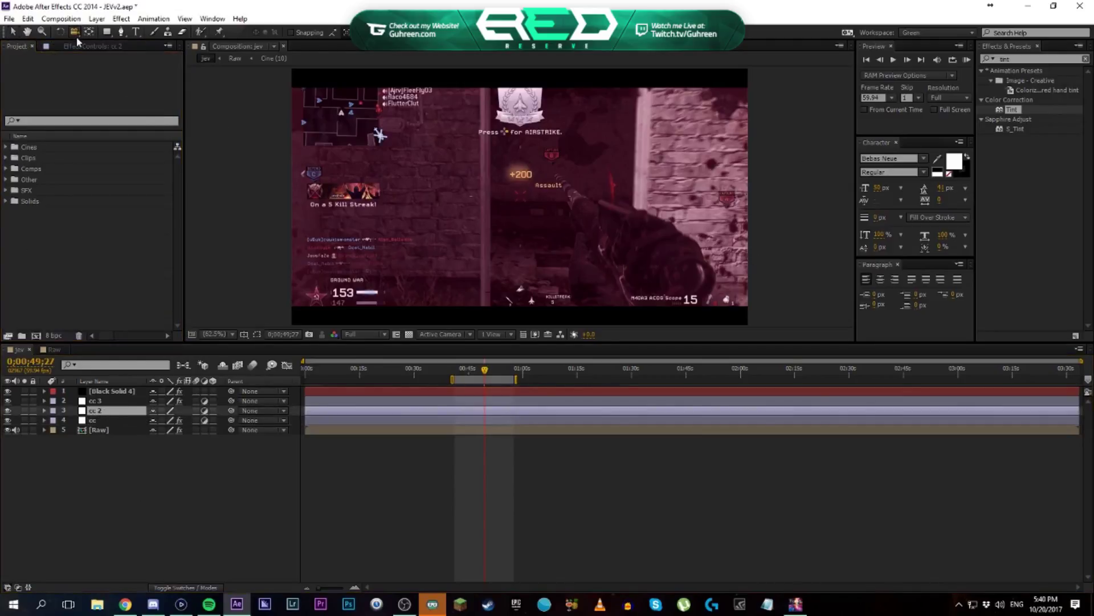
pyautogui.click(25, 51)
pyautogui.click(62, 49)
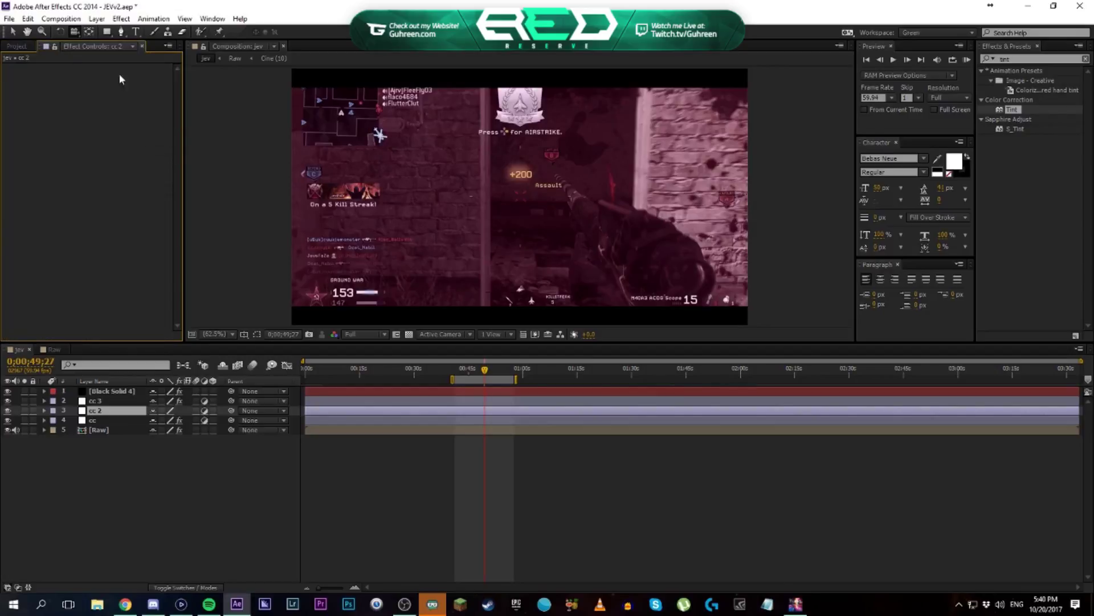
pyautogui.click(1027, 59)
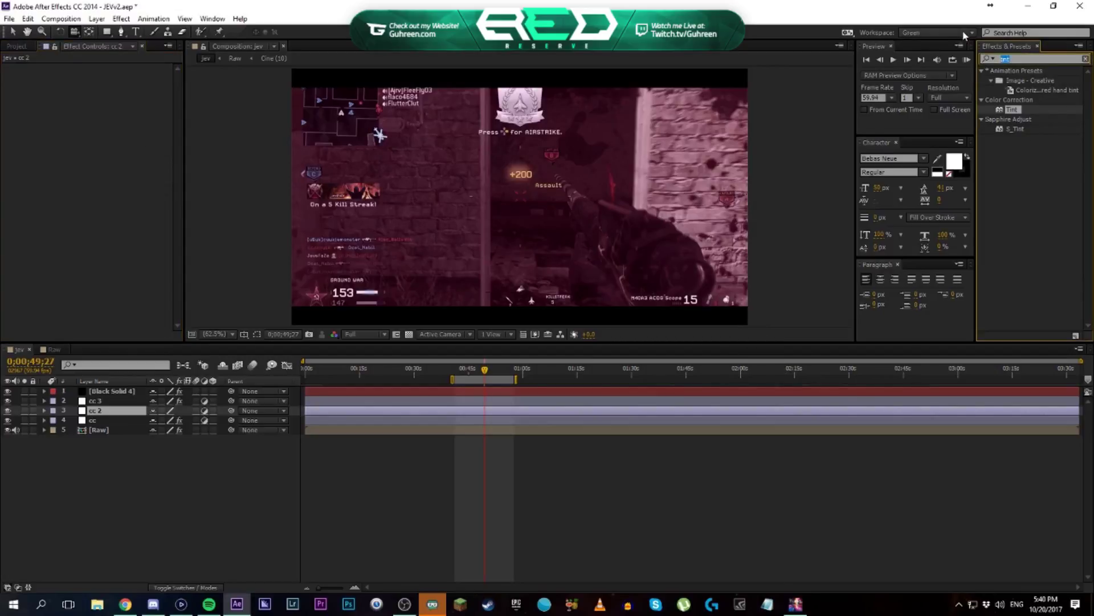
pyautogui.write('BCC')
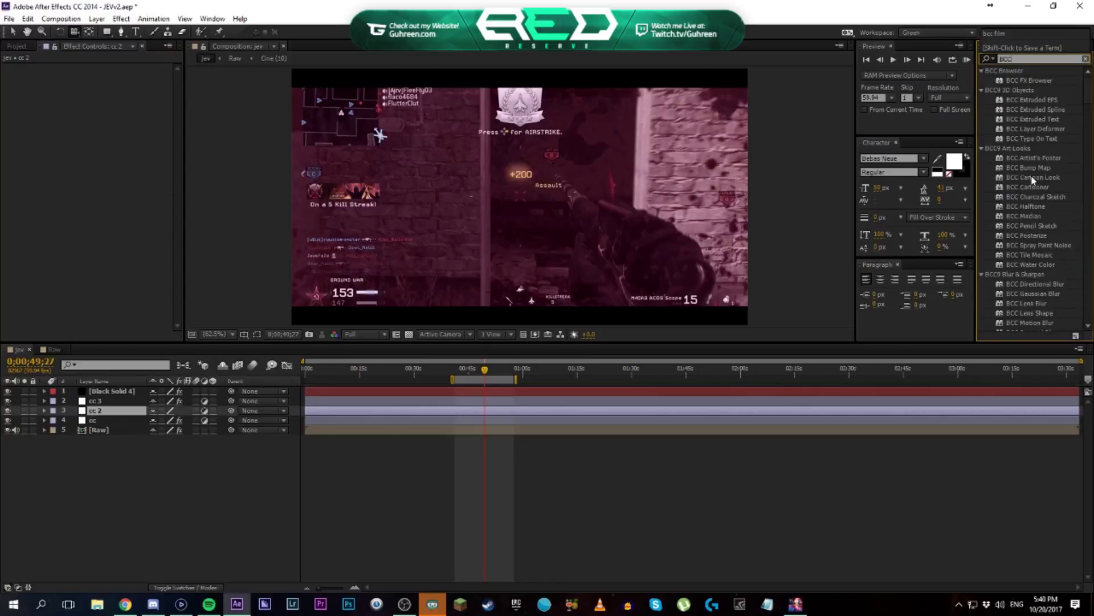
pyautogui.press('Return')
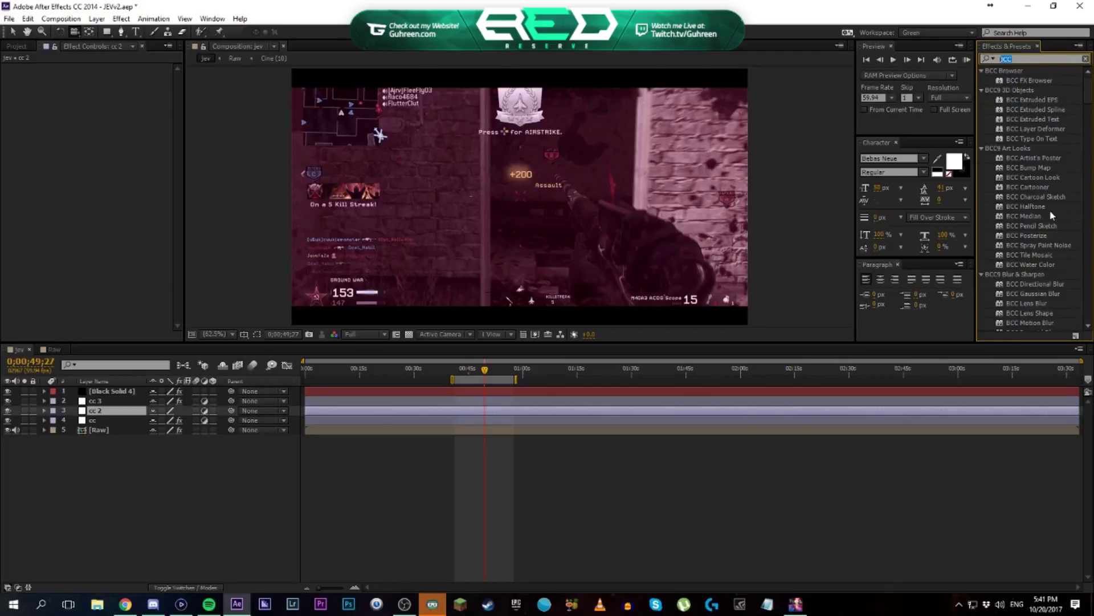
pyautogui.scroll(-3, 1052, 216)
pyautogui.scroll(-3, 1049, 220)
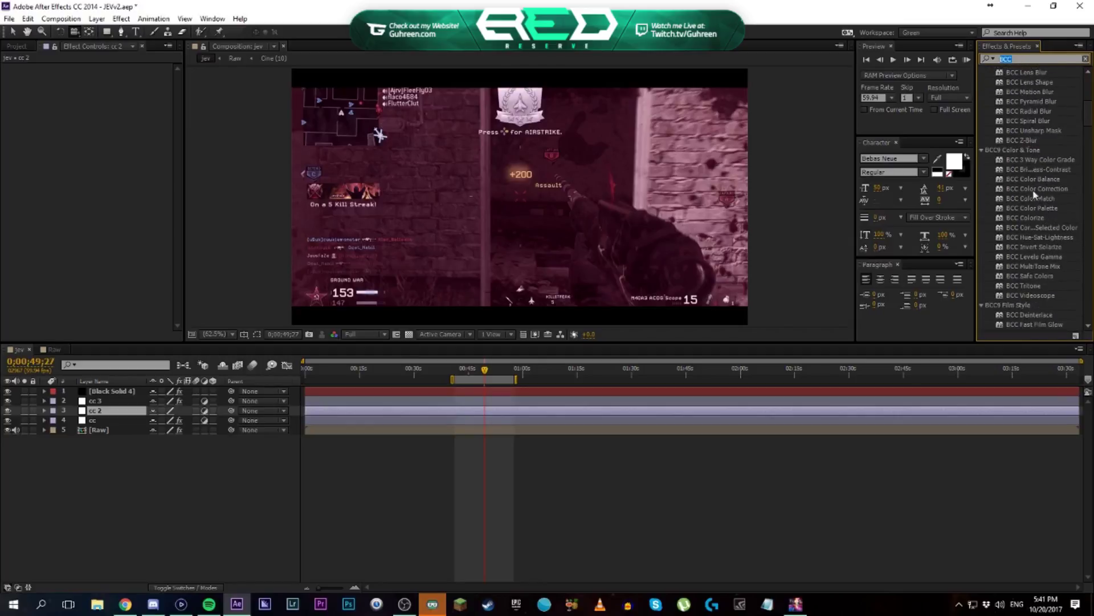
pyautogui.scroll(-4, 1048, 220)
pyautogui.scroll(-2, 1010, 172)
pyautogui.scroll(-15, 1010, 172)
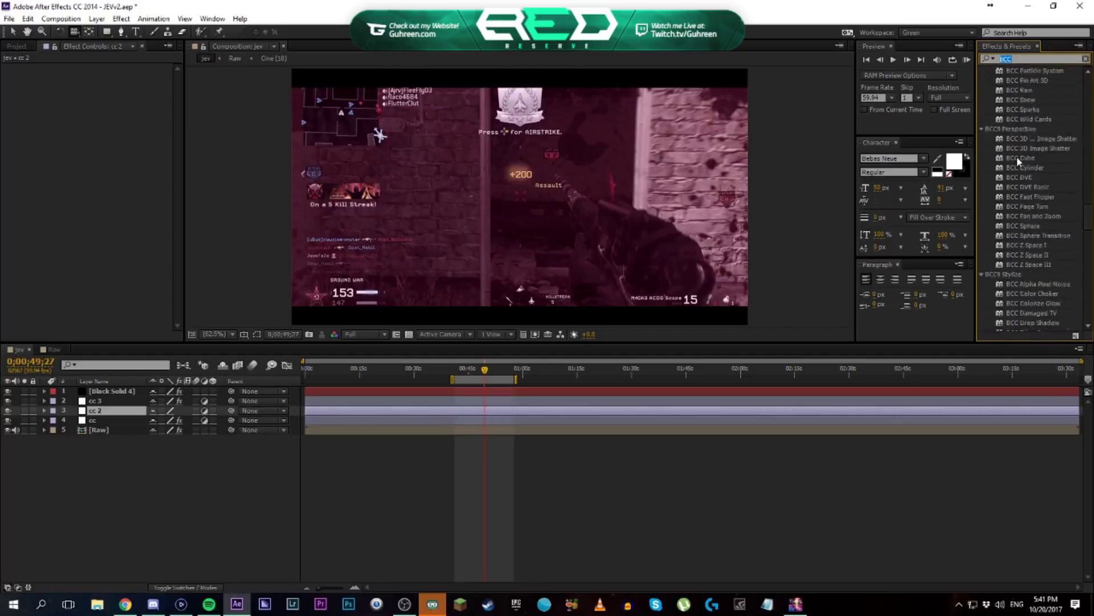
pyautogui.scroll(-2, 1022, 159)
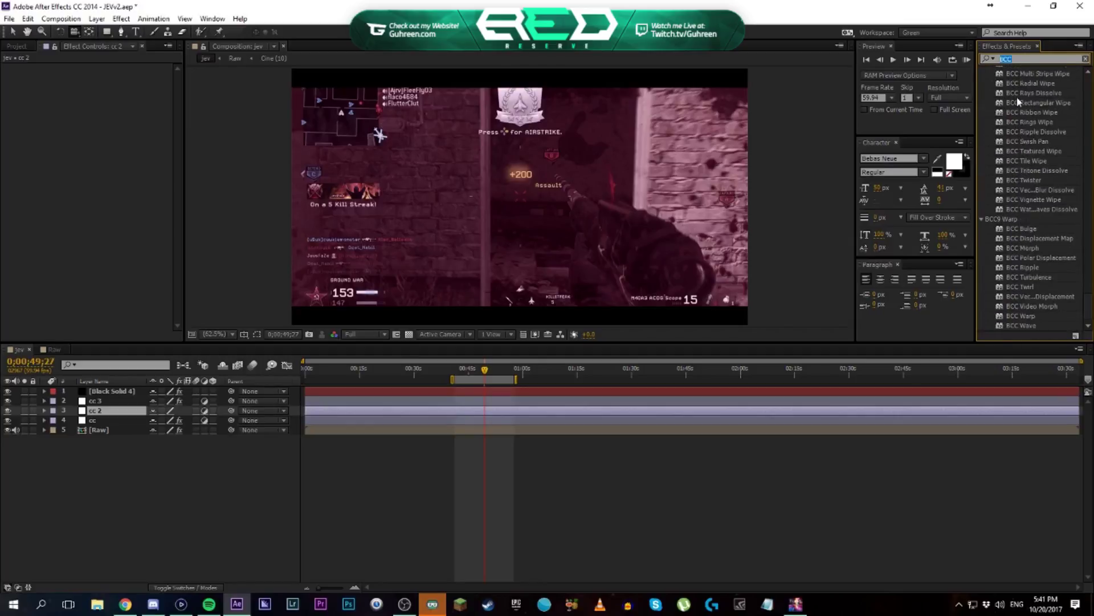
# Find the BCC Film Glow effect and apply it to the cc 2 layer
pyautogui.click(1026, 56)
pyautogui.write('Film')
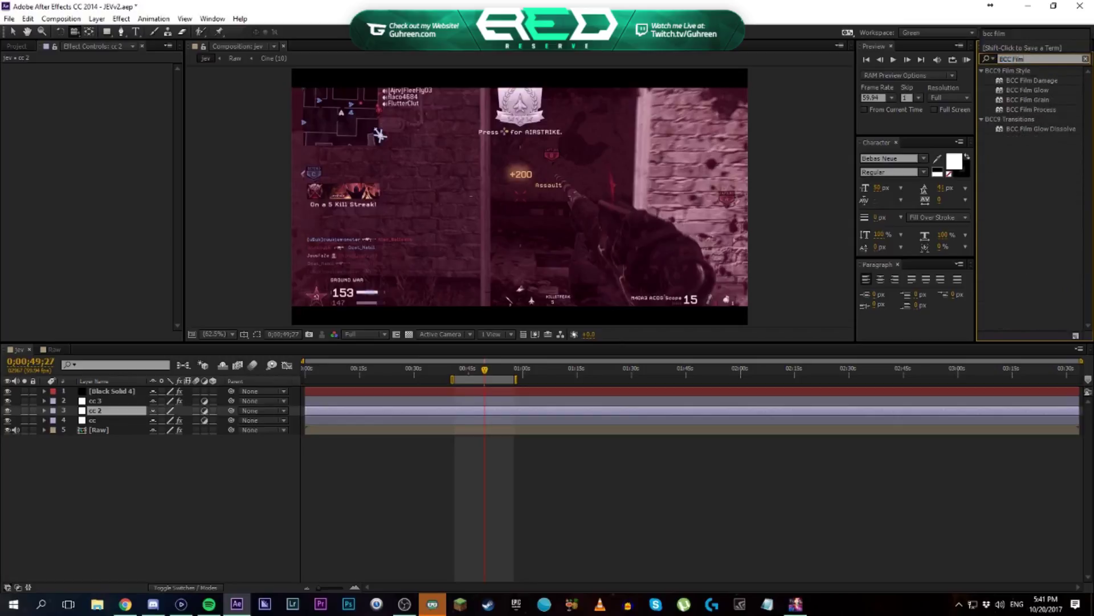
pyautogui.click(1040, 92)
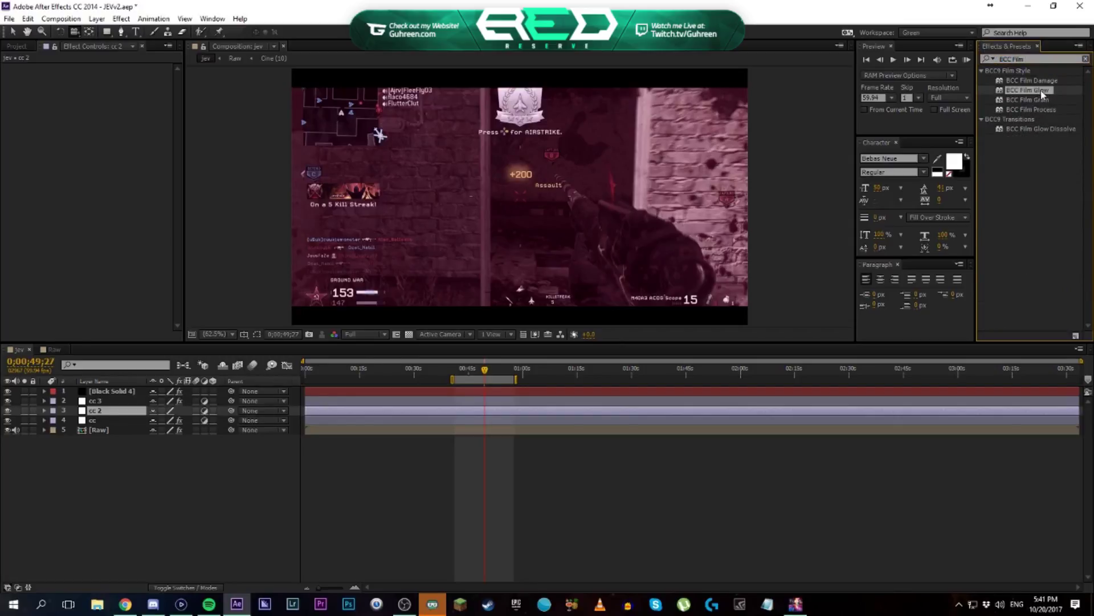
pyautogui.moveTo(1040, 91); pyautogui.dragTo(372, 410)
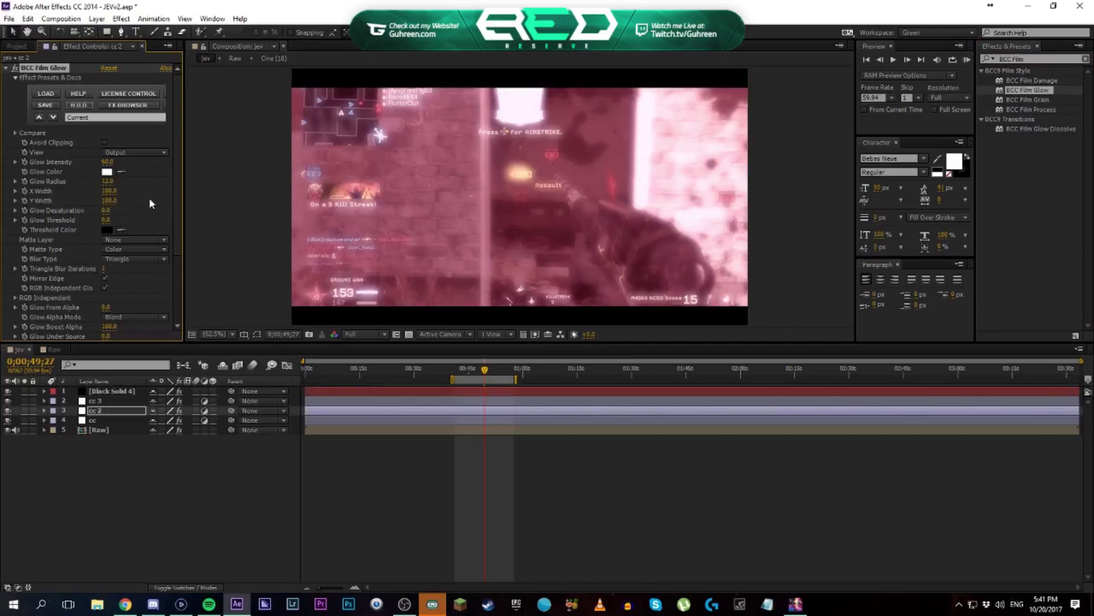
# Set the Film Glow's Glow Intensity to 300, Glow Radius to 200 and Glow Threshold to 100
pyautogui.click(111, 161)
pyautogui.write('300')
pyautogui.press('Tab')
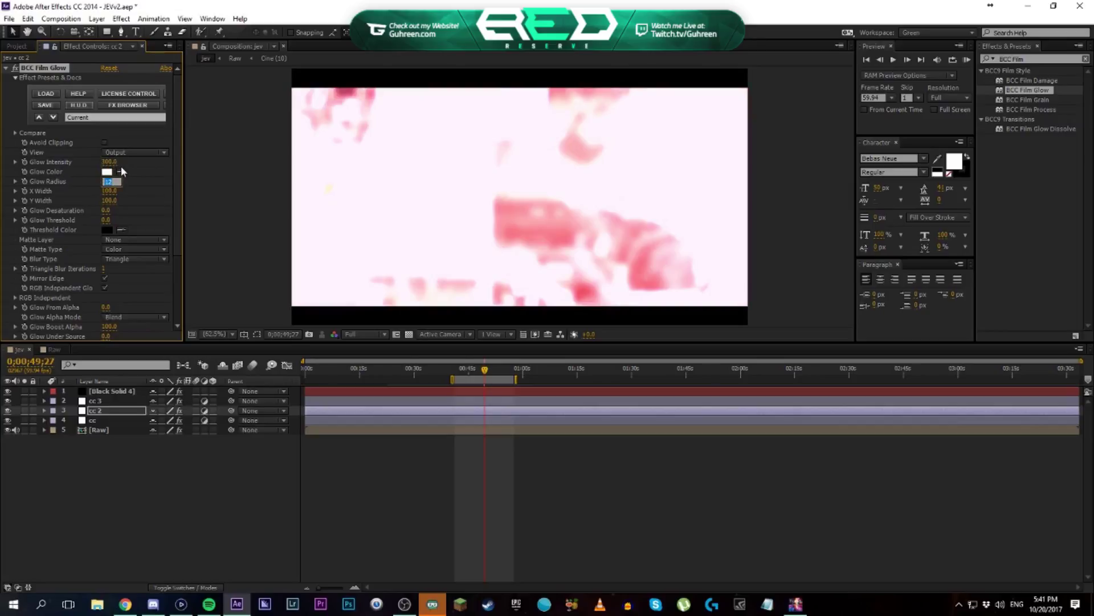
pyautogui.write('200')
pyautogui.press('Return')
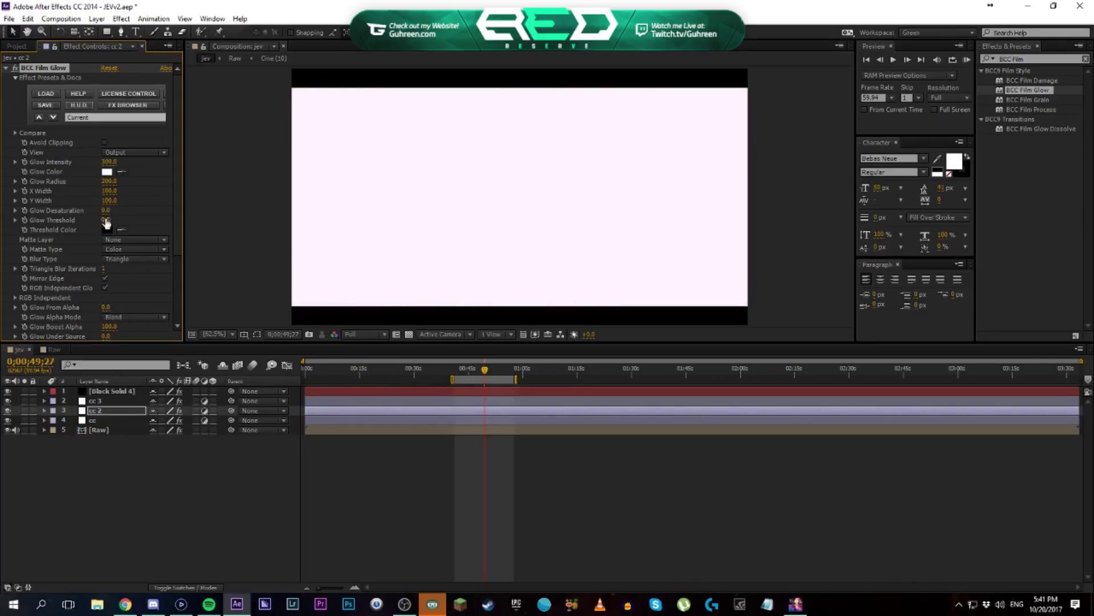
pyautogui.moveTo(105, 222); pyautogui.dragTo(148, 222)
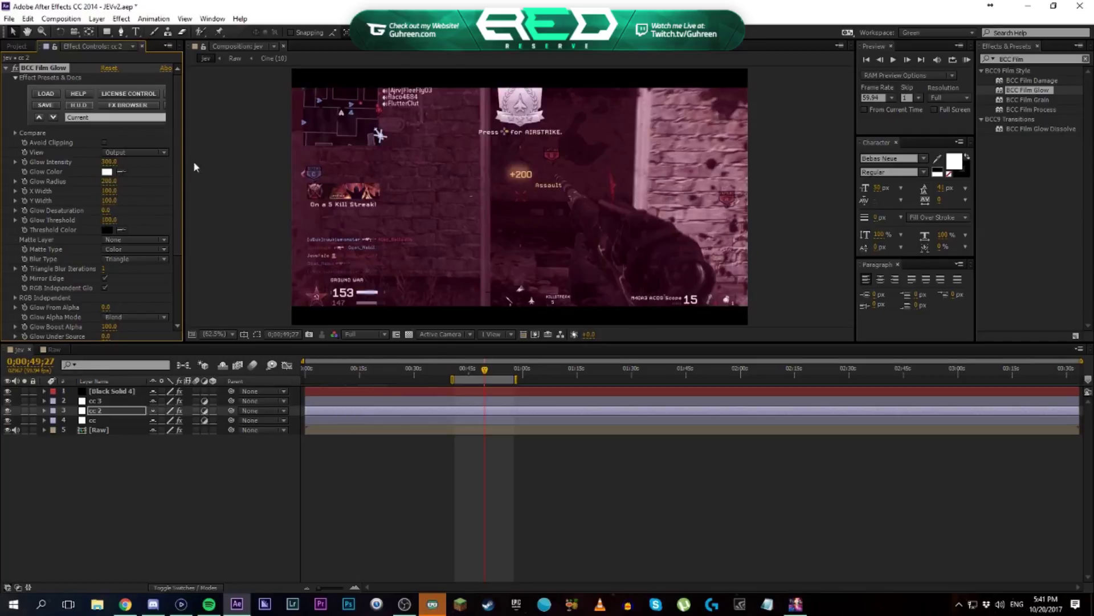
# Change the Film Glow's Glow Color to a saturated purple with a hue of about 280°
pyautogui.click(105, 172)
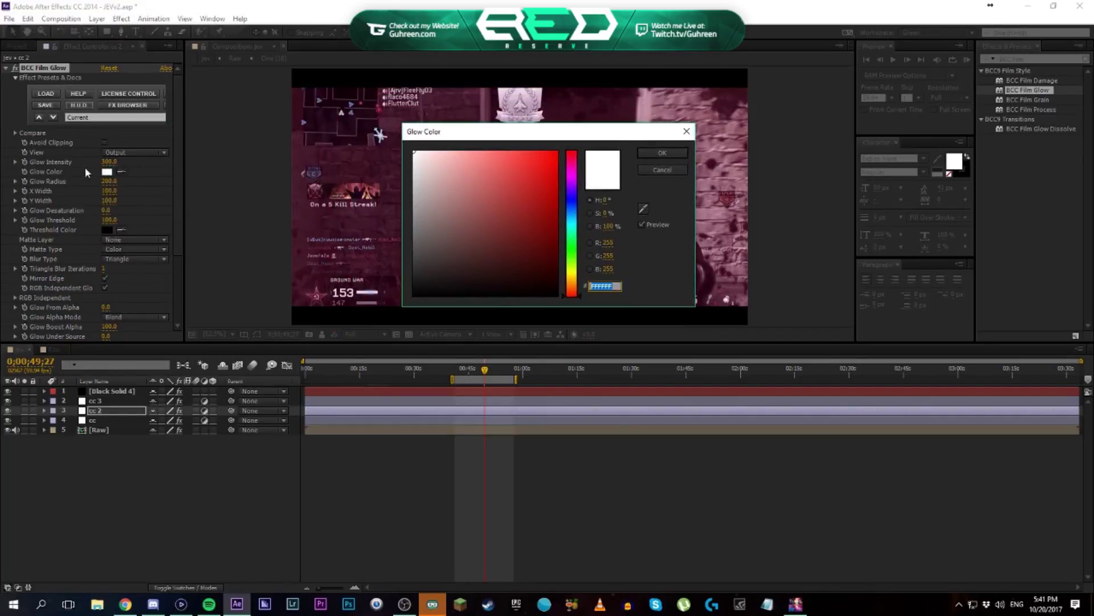
pyautogui.moveTo(576, 162); pyautogui.dragTo(582, 187)
pyautogui.click(551, 162)
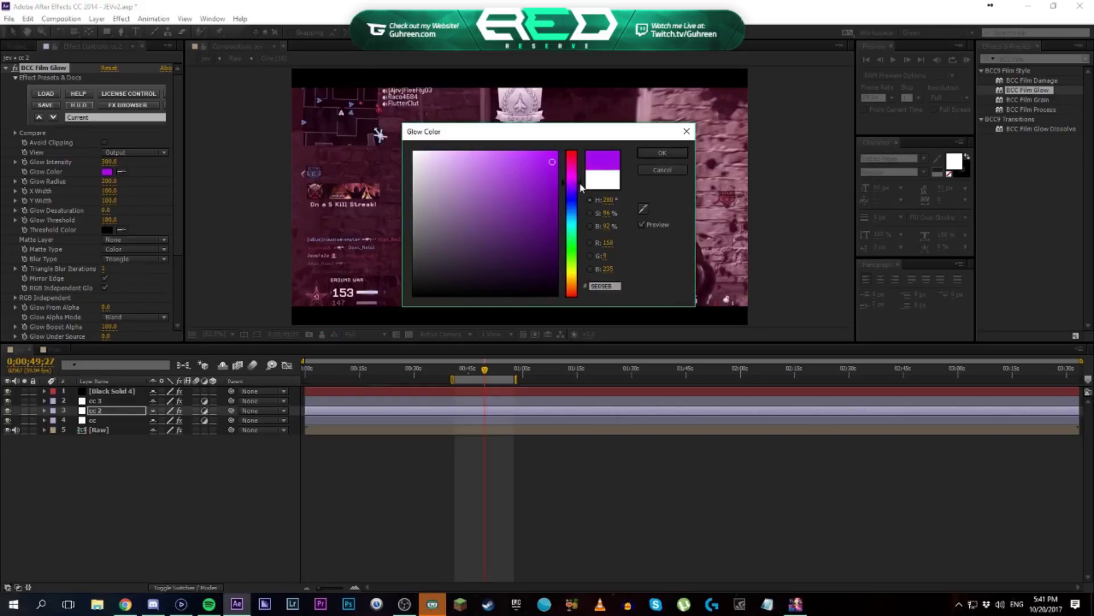
pyautogui.click(681, 155)
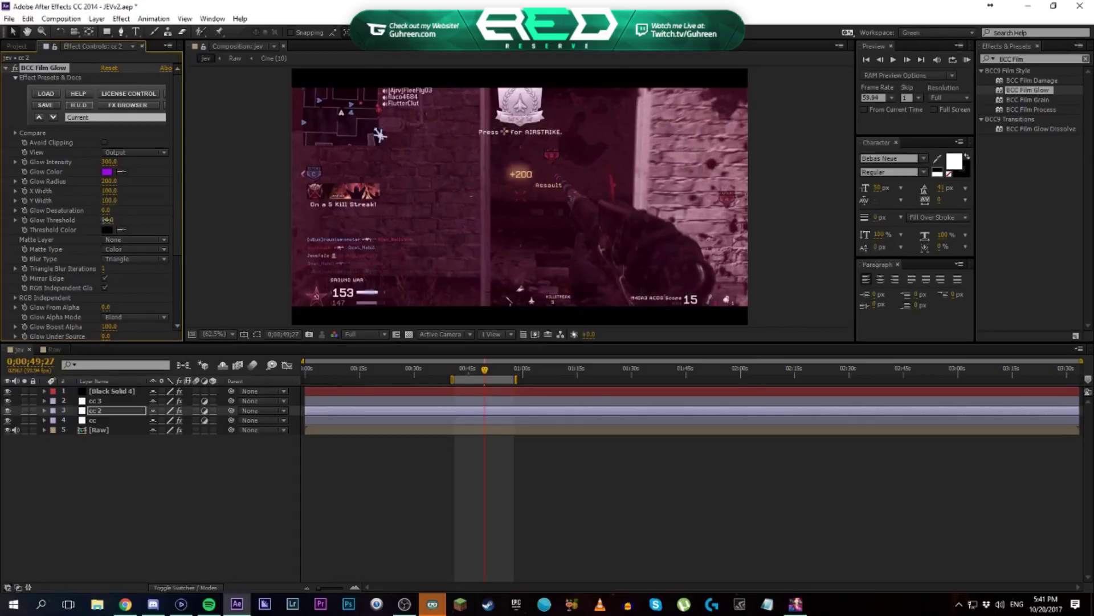
# Try lower Glow Threshold values for the Film Glow and set it to 75
pyautogui.moveTo(91, 225); pyautogui.dragTo(79, 229)
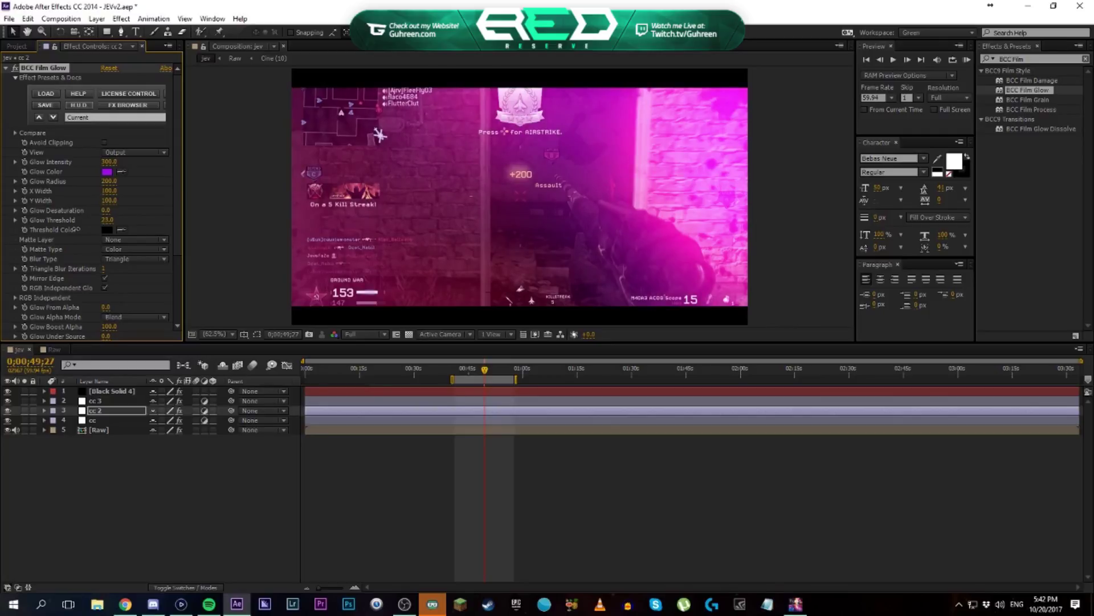
pyautogui.moveTo(77, 229); pyautogui.dragTo(107, 226)
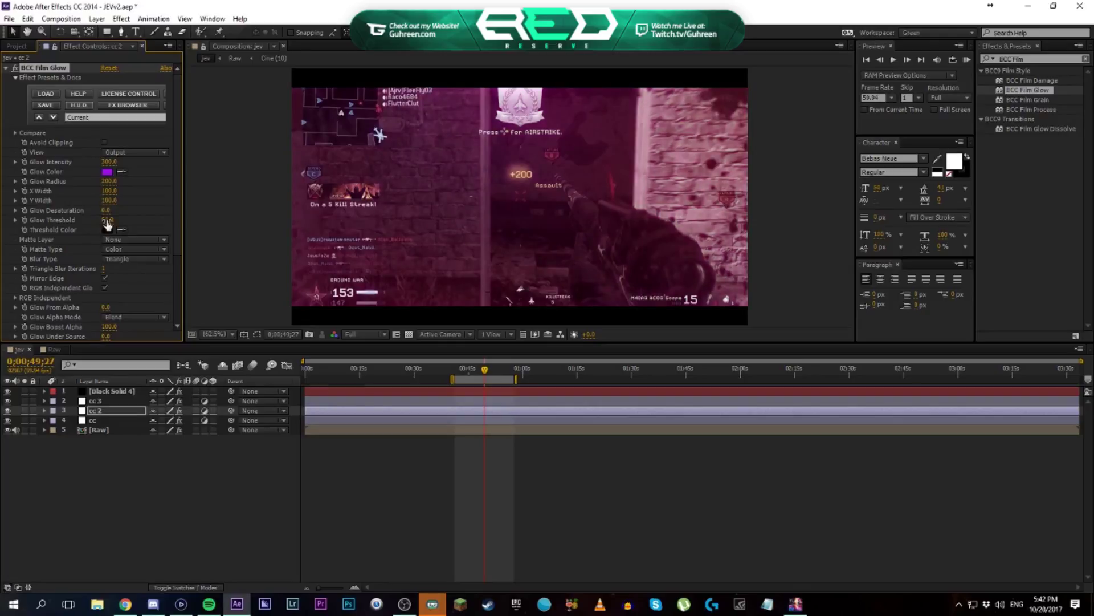
pyautogui.click(108, 222)
pyautogui.write('75')
pyautogui.press('Return')
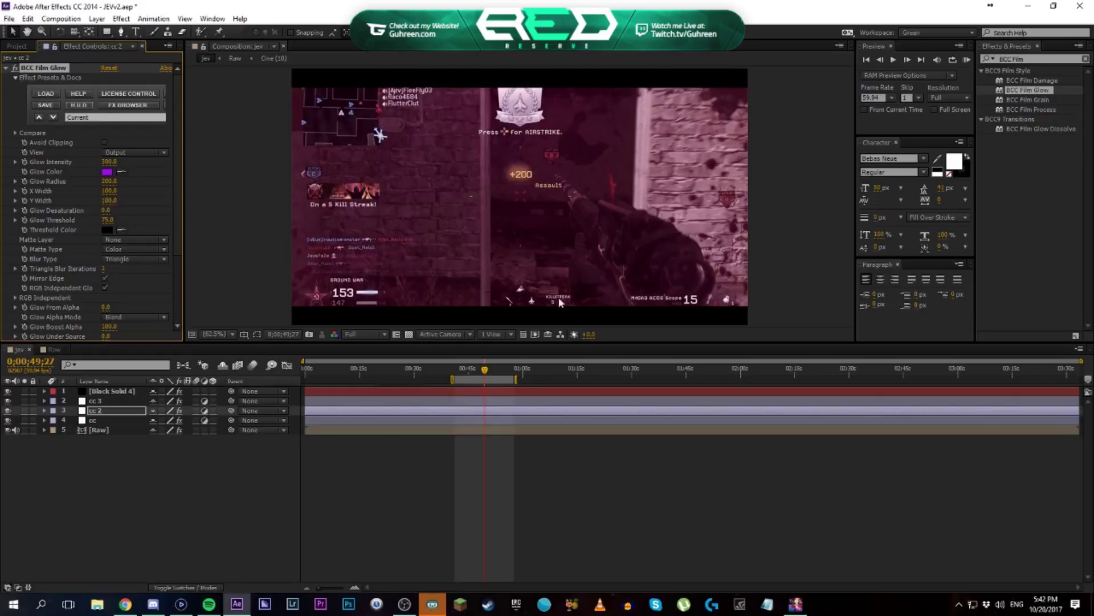
# Check the glow on the bright sky frame at 0;00;51;02, set Glow Threshold to 85, and compare with the effect off and on
pyautogui.moveTo(485, 370)
pyautogui.mouseDown()
pyautogui.moveTo(504, 373)
pyautogui.moveTo(492, 373)
pyautogui.mouseUp()
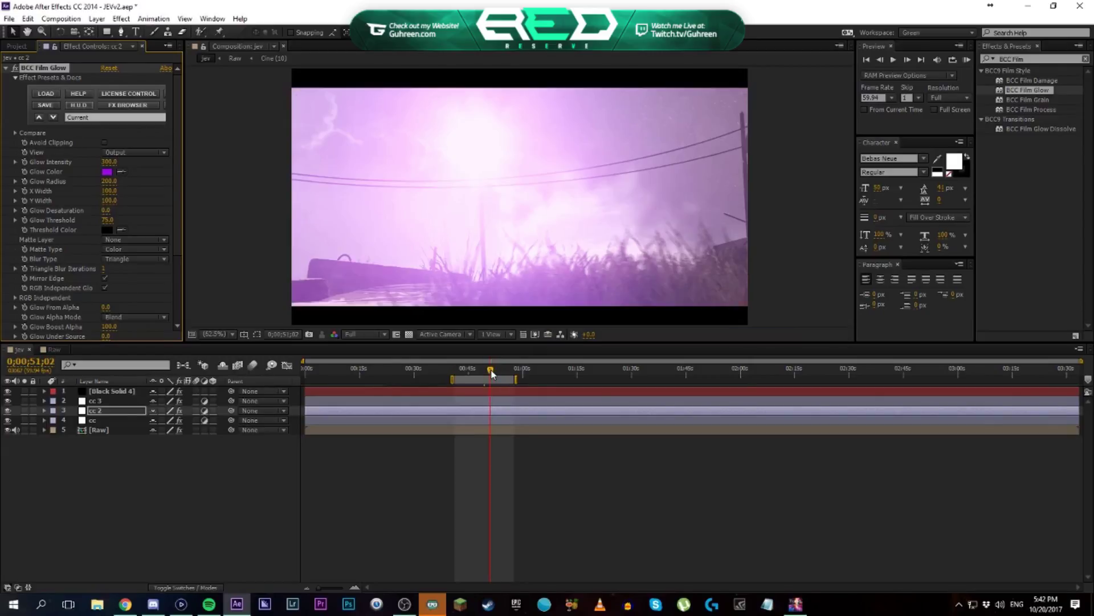
pyautogui.click(15, 68)
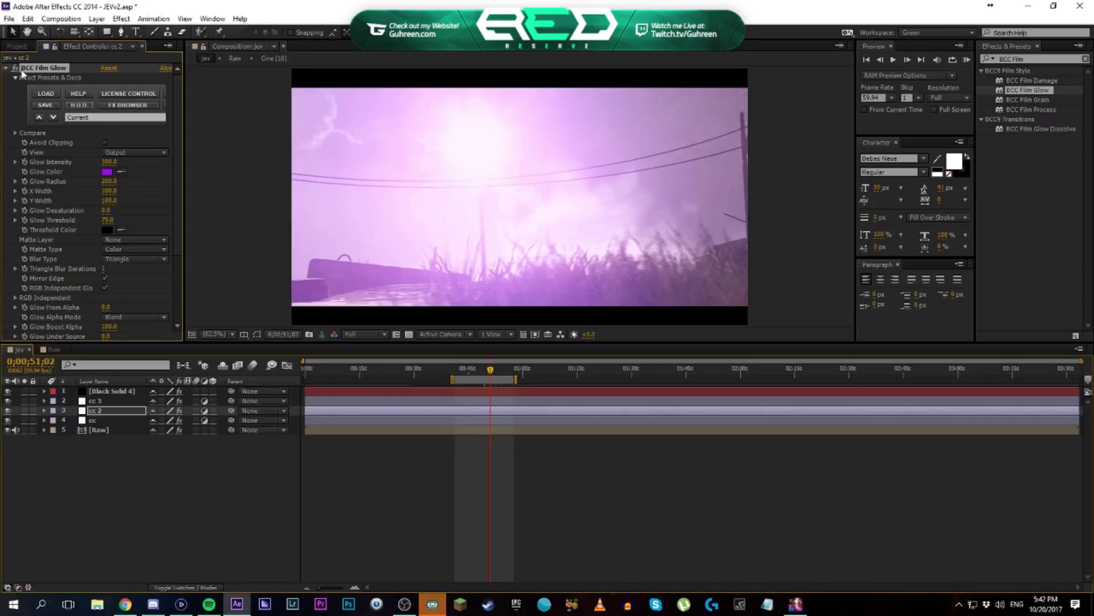
pyautogui.click(15, 68)
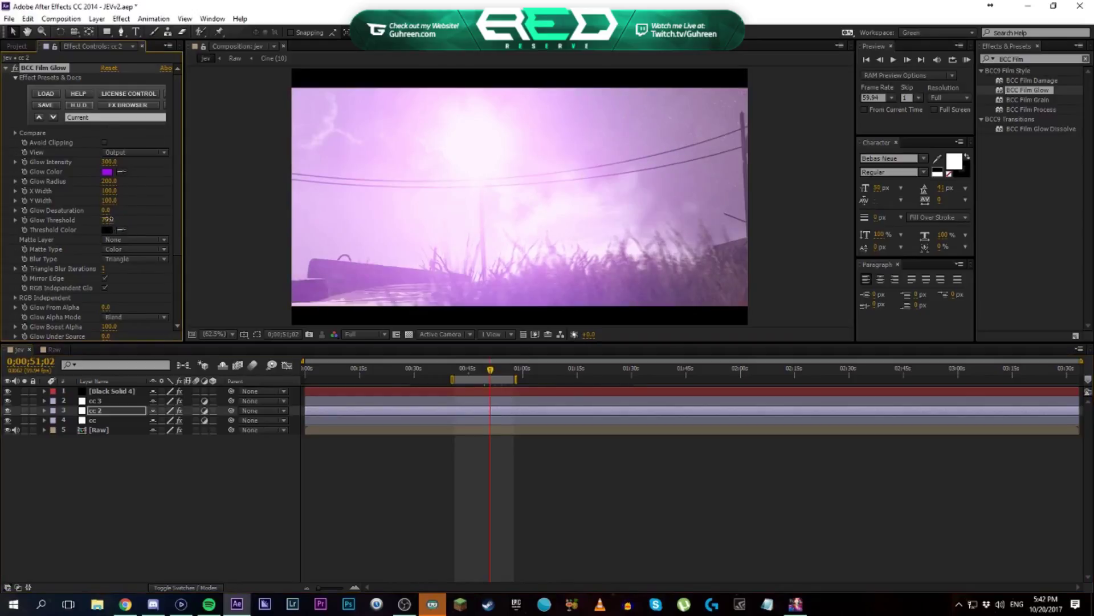
pyautogui.click(108, 220)
pyautogui.write('85')
pyautogui.press('Return')
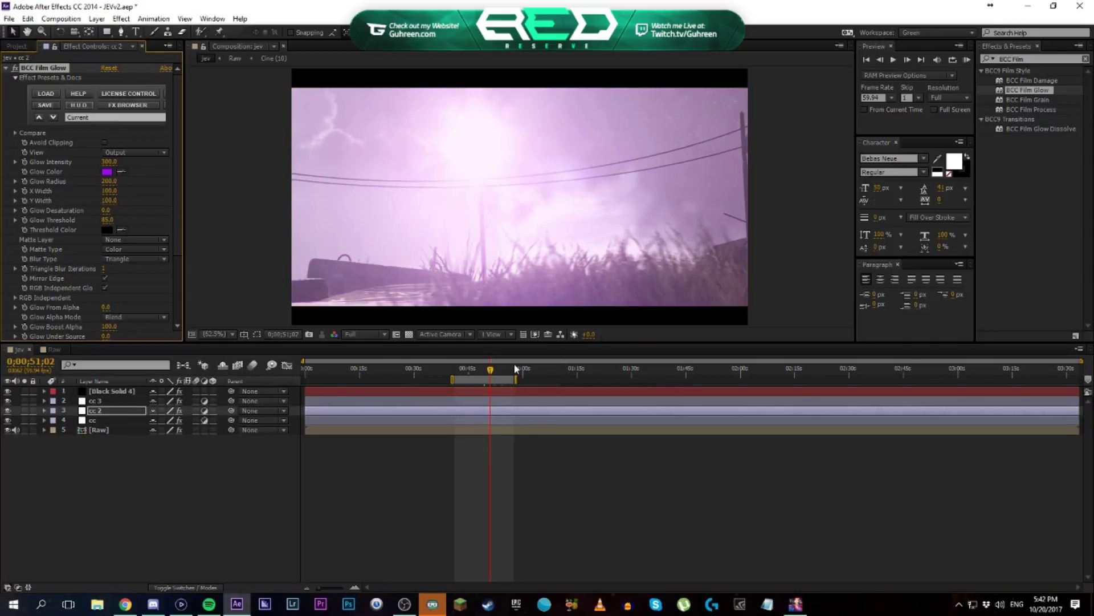
pyautogui.click(15, 68)
pyautogui.click(15, 68)
# End the work area of the jev composition at 0;00;49;56 and move the playhead to 0;00;41;21
pyautogui.moveTo(493, 371); pyautogui.dragTo(492, 376)
pyautogui.press('n')
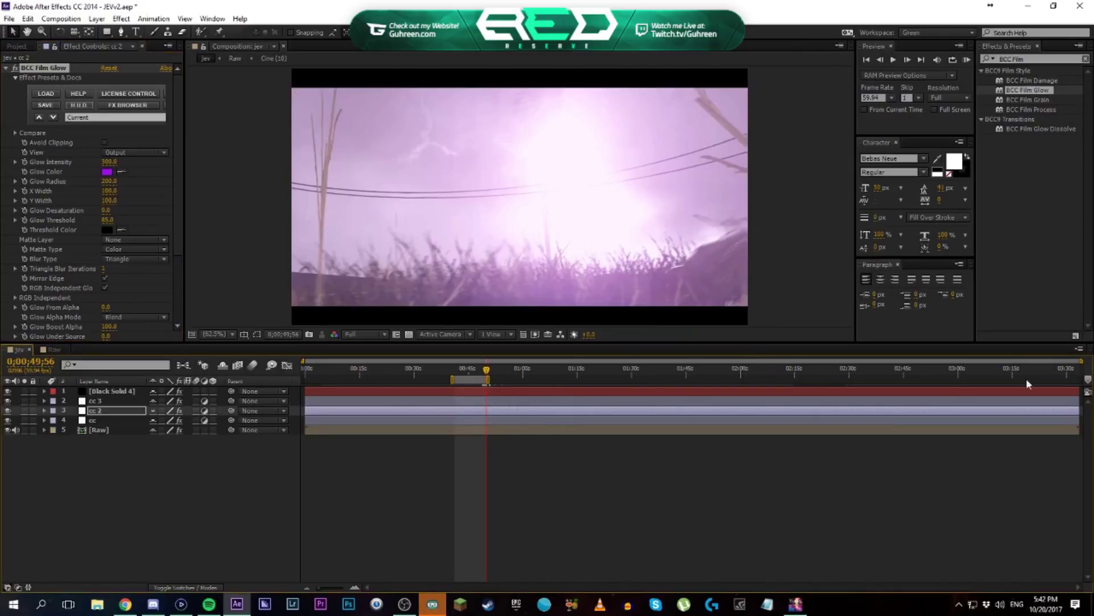
pyautogui.press('=')
pyautogui.press('=')
pyautogui.press('=')
pyautogui.press('=')
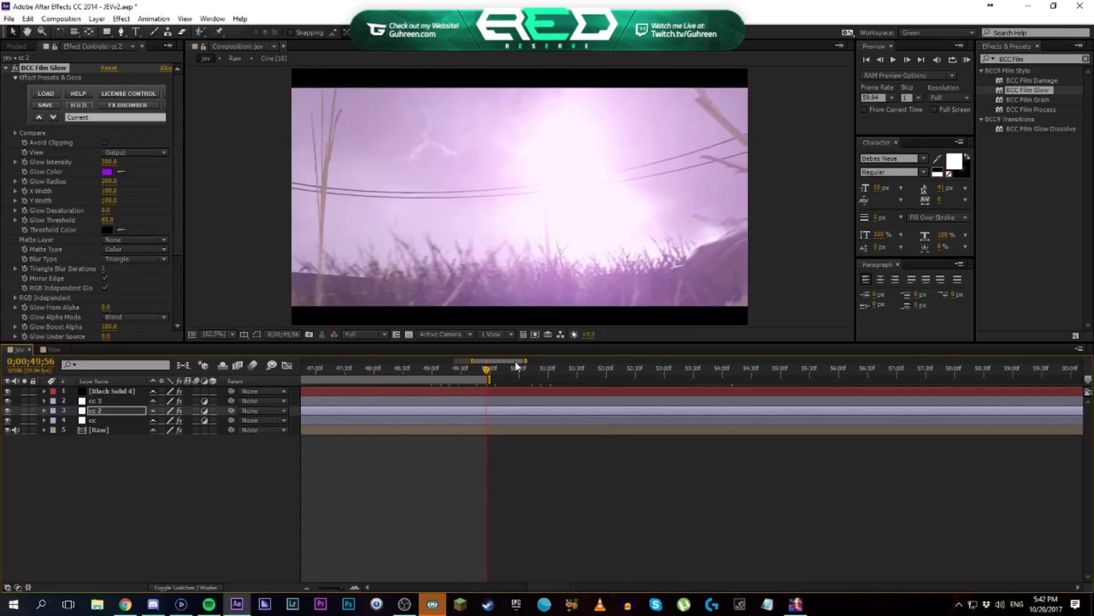
pyautogui.moveTo(516, 365); pyautogui.dragTo(485, 362)
pyautogui.click(388, 369)
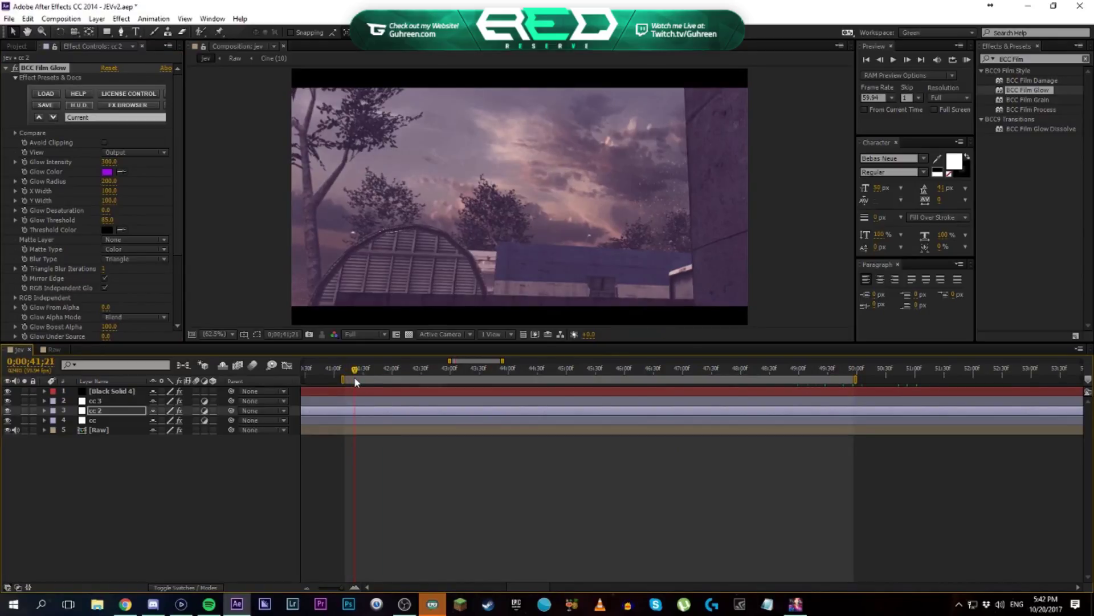
# Open the Raw composition and end its work area at 0;00;50;11
pyautogui.click(55, 349)
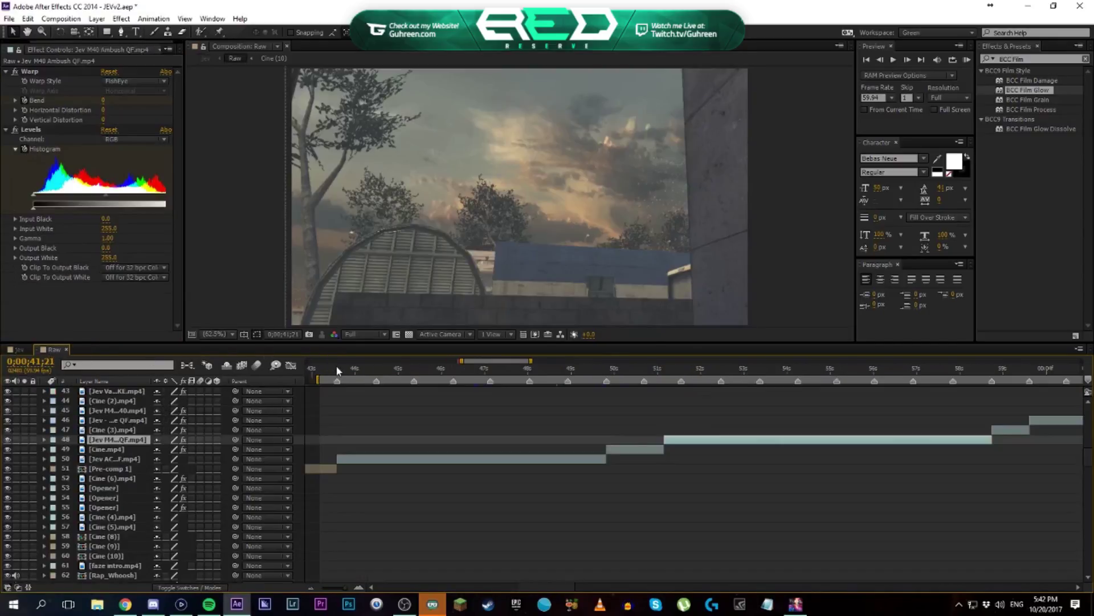
pyautogui.moveTo(477, 361); pyautogui.dragTo(447, 361)
pyautogui.moveTo(528, 363); pyautogui.dragTo(533, 361)
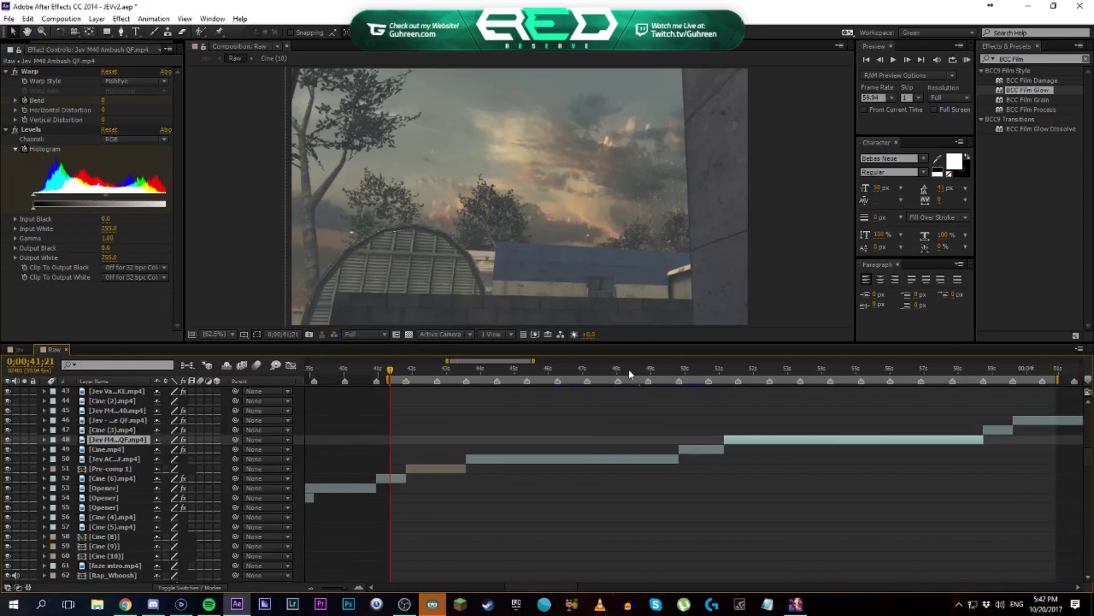
pyautogui.moveTo(631, 374); pyautogui.dragTo(692, 371)
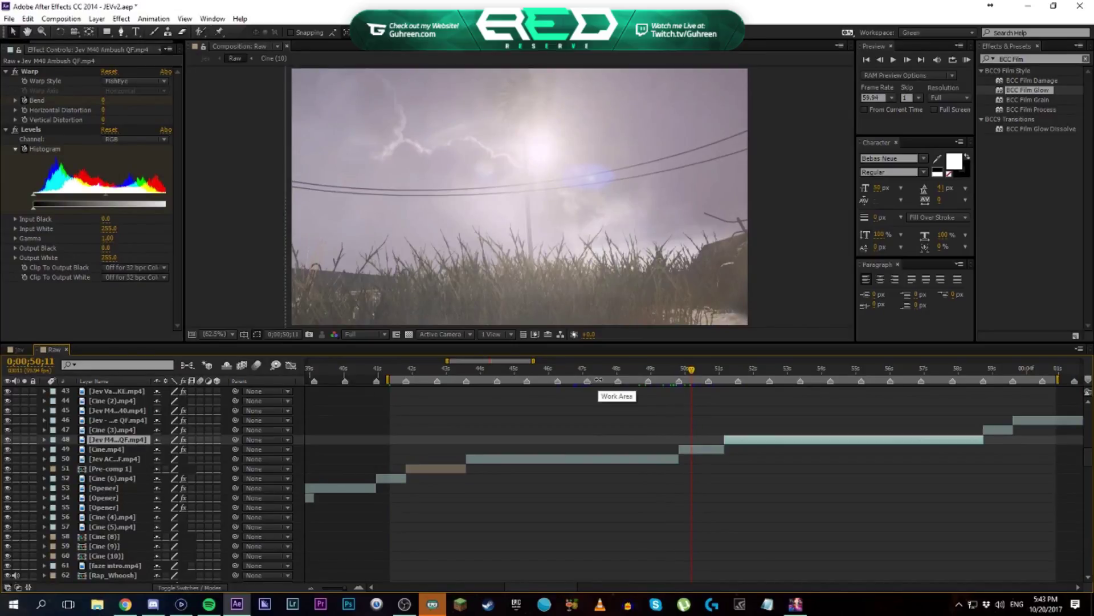
pyautogui.press('=')
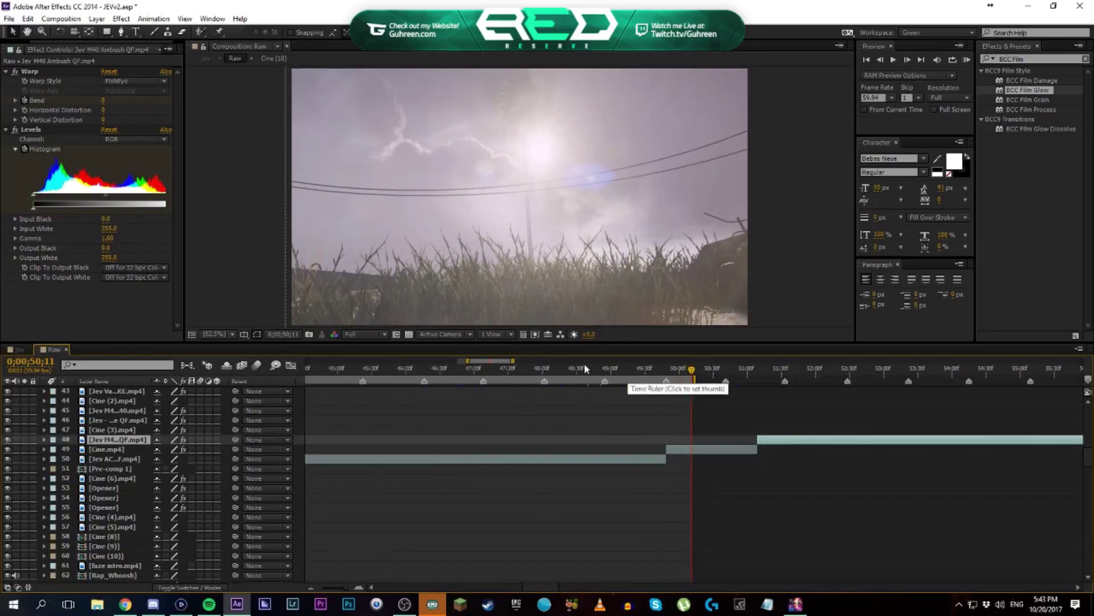
pyautogui.moveTo(477, 362); pyautogui.dragTo(462, 371)
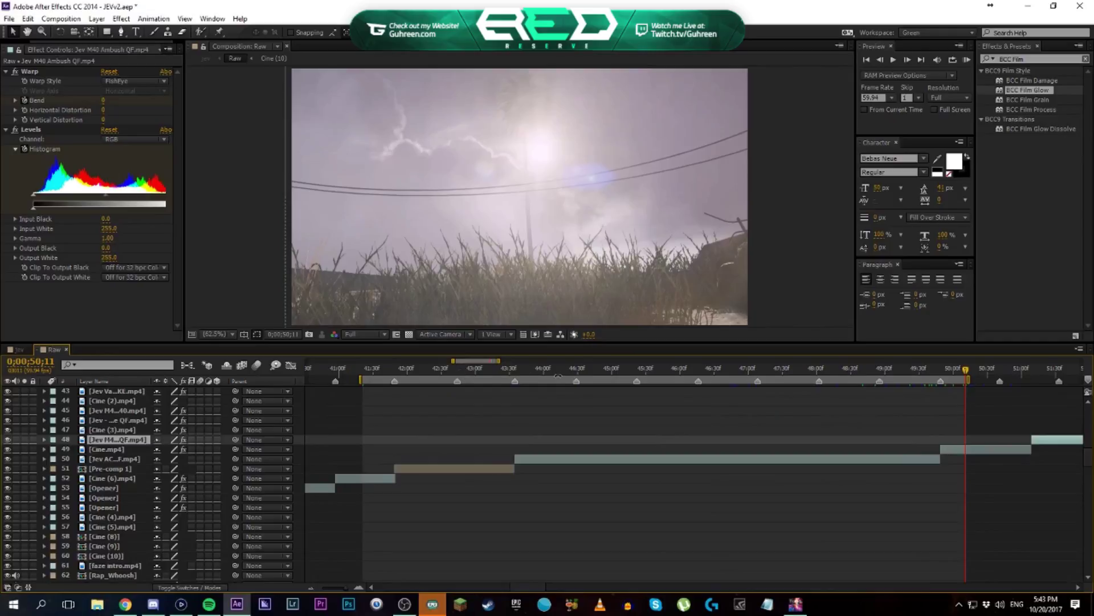
# Scrub across the gameplay clips in the Raw composition and preview the kill section around 0;01;04;55
pyautogui.moveTo(558, 376); pyautogui.dragTo(753, 358)
pyautogui.press('-')
pyautogui.press('-')
pyautogui.press('-')
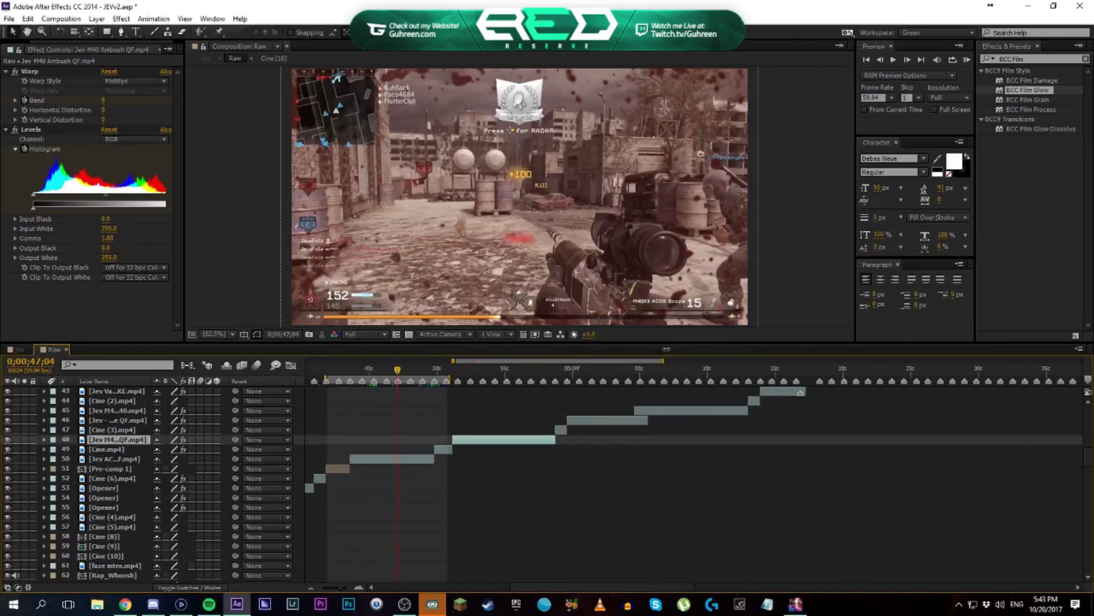
pyautogui.click(619, 369)
pyautogui.press('space')
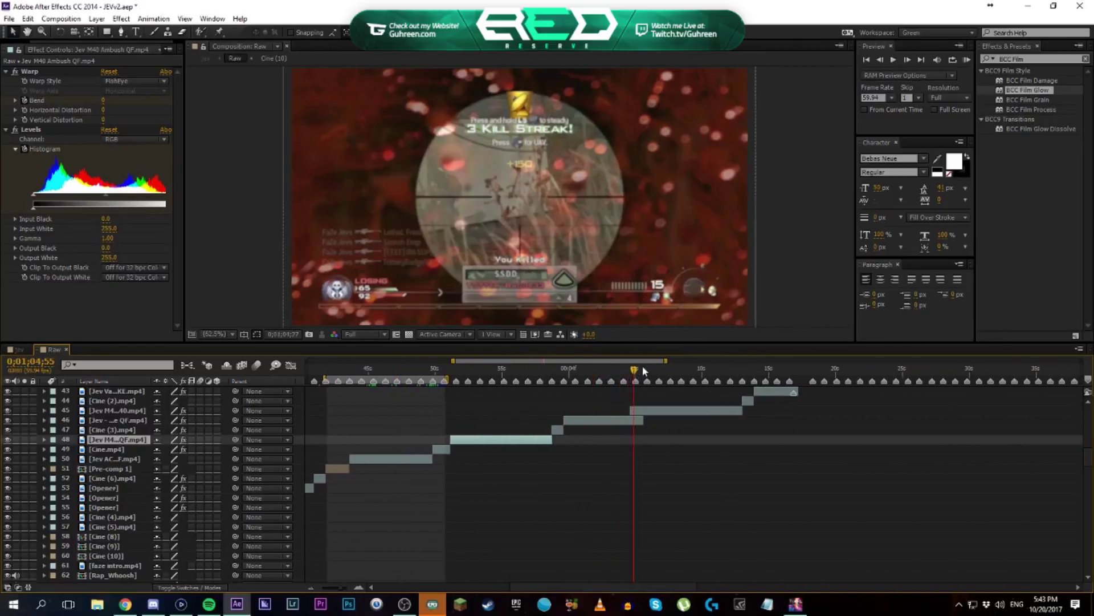
pyautogui.press('space')
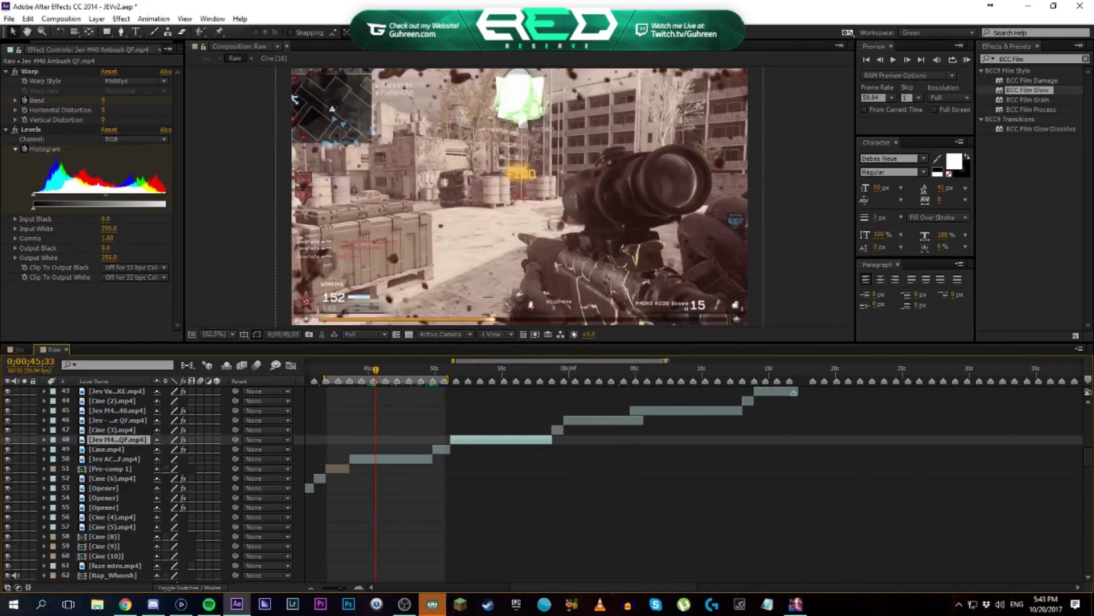
# Find the Levels effect and apply it to the Jev ACOG QF.mp4 clip around 0;00;45;26
pyautogui.press('=')
pyautogui.press('=')
pyautogui.press('=')
pyautogui.press('=')
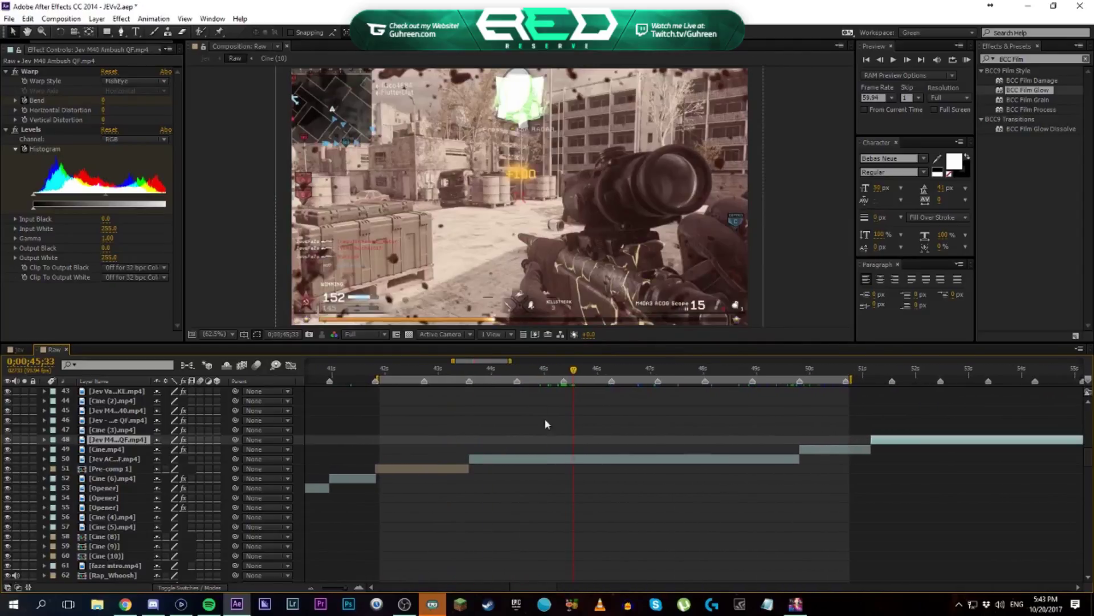
pyautogui.click(593, 459)
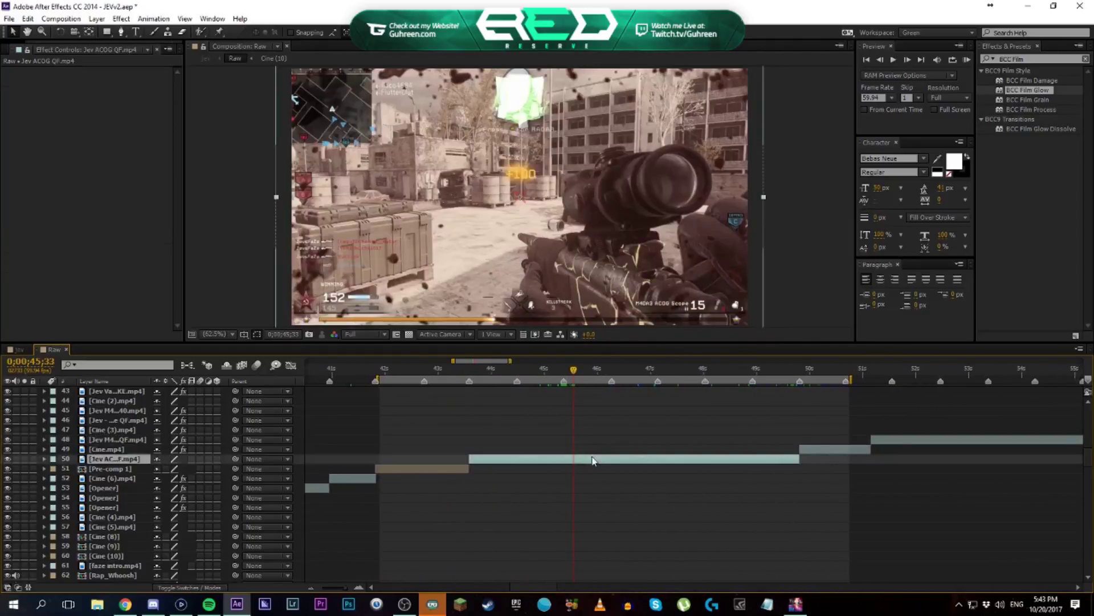
pyautogui.click(1030, 59)
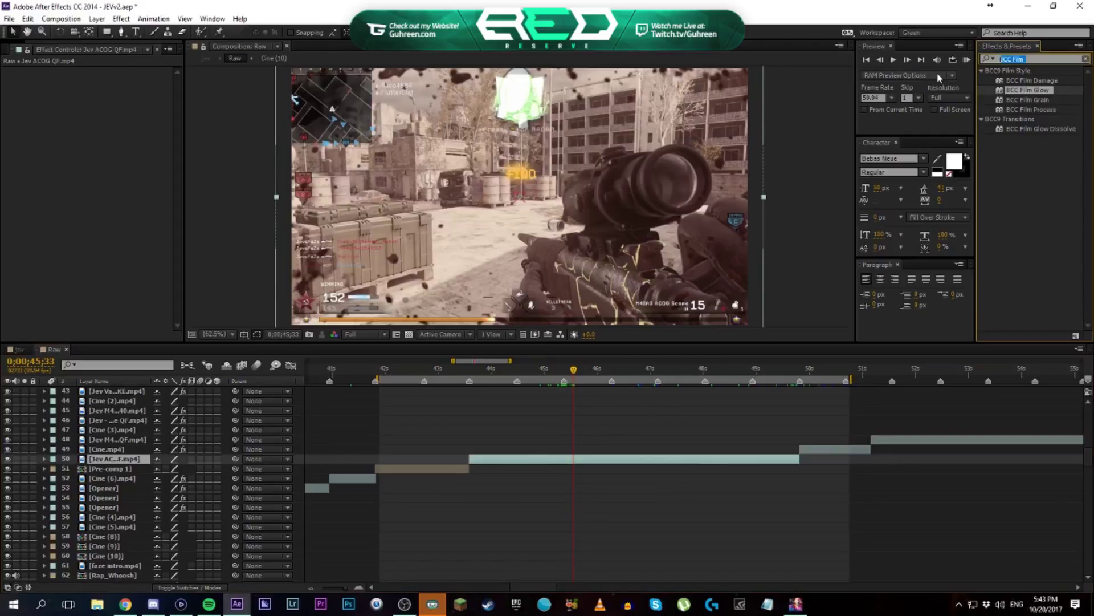
pyautogui.click(617, 463)
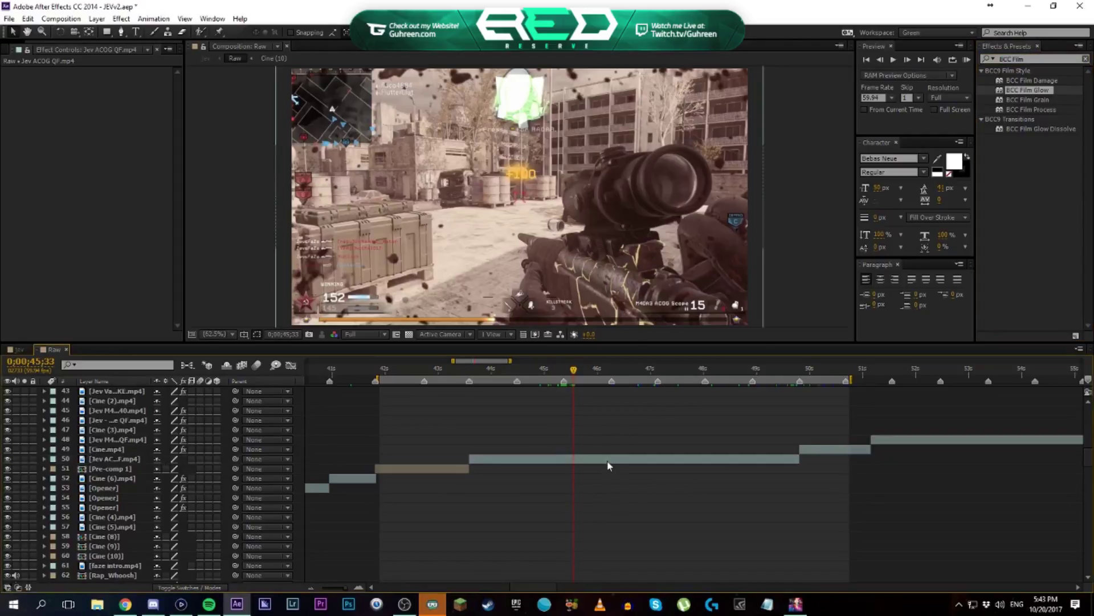
pyautogui.moveTo(576, 374); pyautogui.dragTo(568, 373)
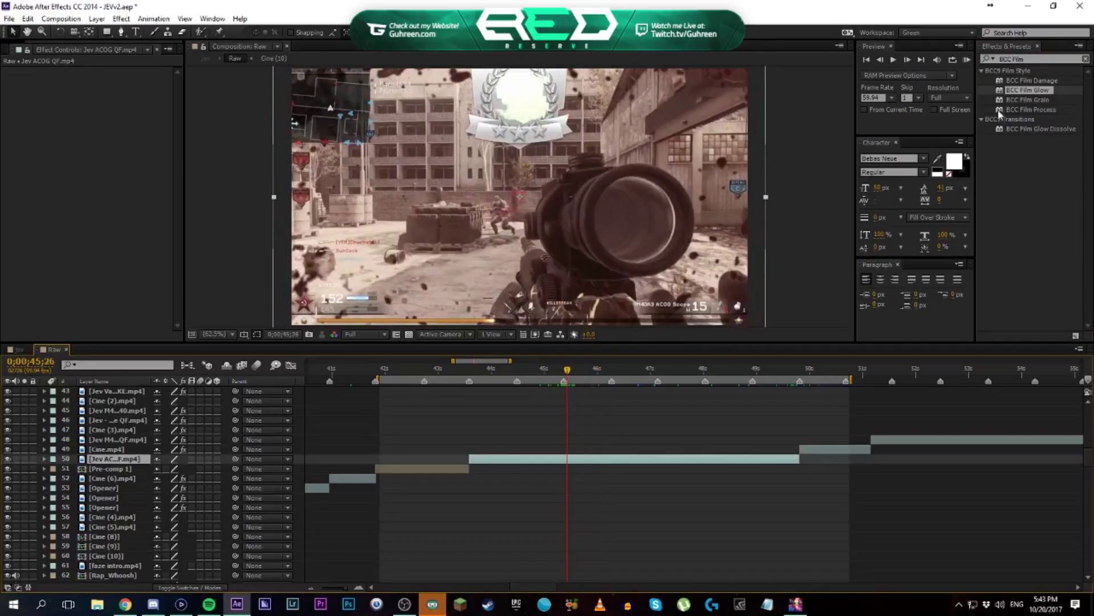
pyautogui.click(1030, 59)
pyautogui.press('BackSpace')
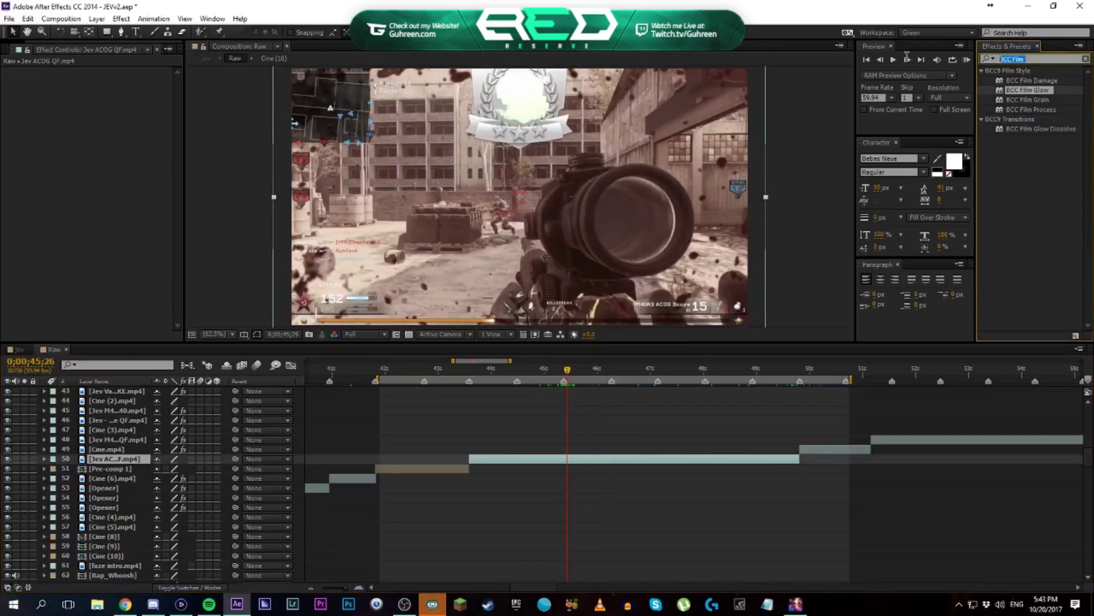
pyautogui.write('levels')
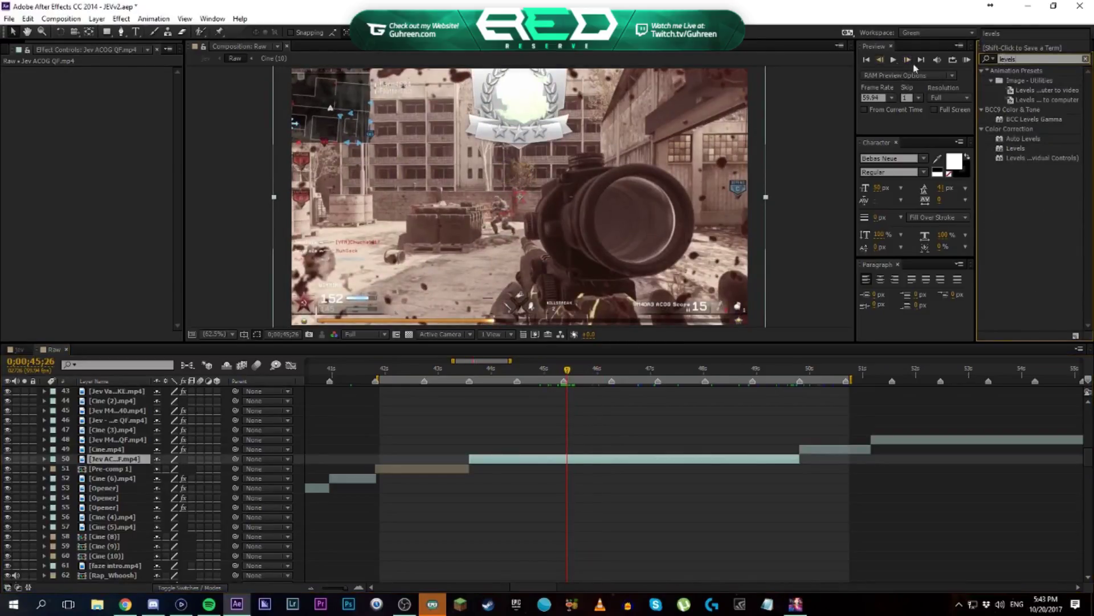
pyautogui.moveTo(1023, 148); pyautogui.dragTo(621, 174)
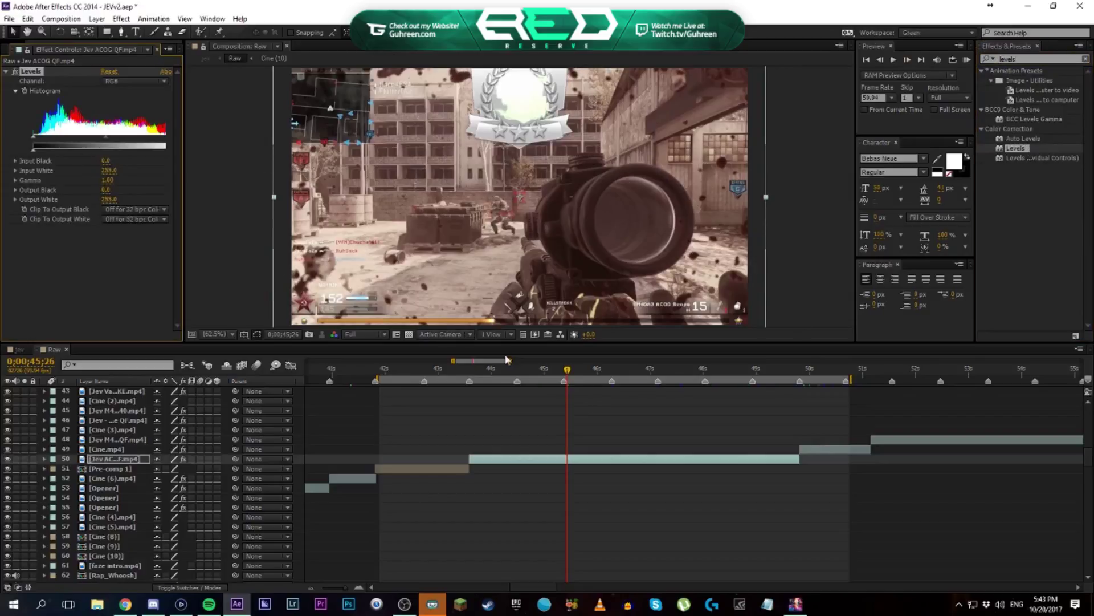
# Move the Jev ACOG QF.mp4 layer up the layer stack to sit directly beneath the Soundtrack layer
pyautogui.hscroll(3, 483, 359)
pyautogui.hscroll(-4, 483, 359)
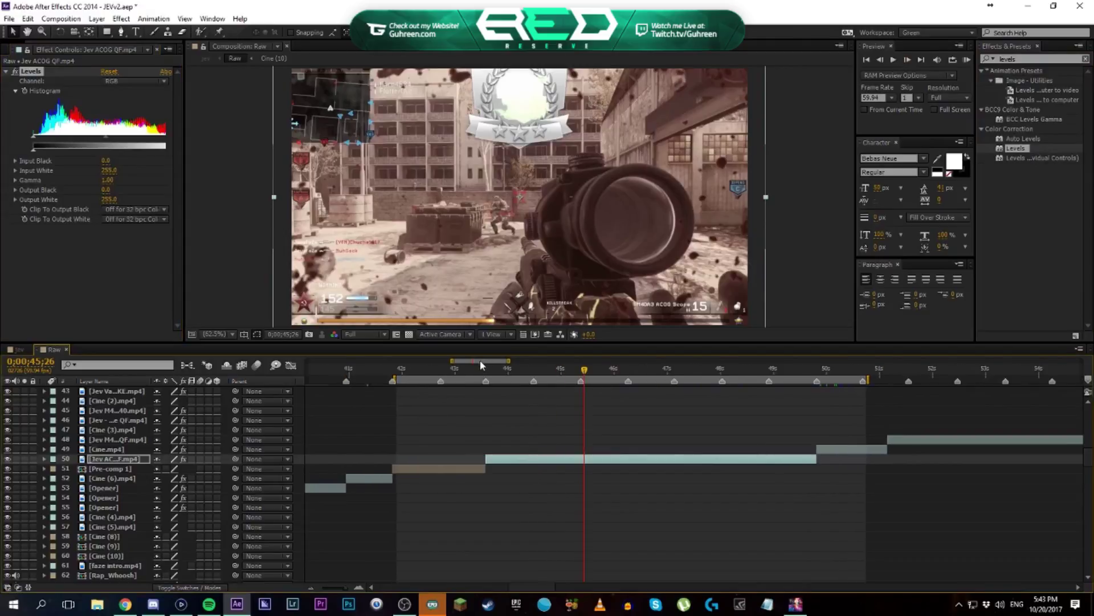
pyautogui.click(511, 372)
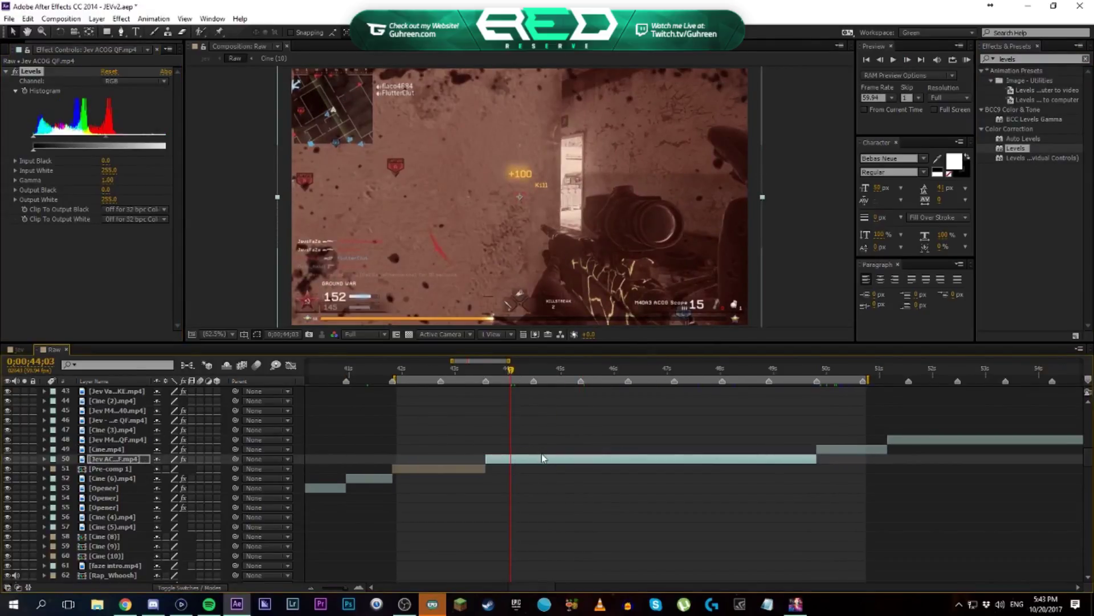
pyautogui.scroll(1, 524, 432)
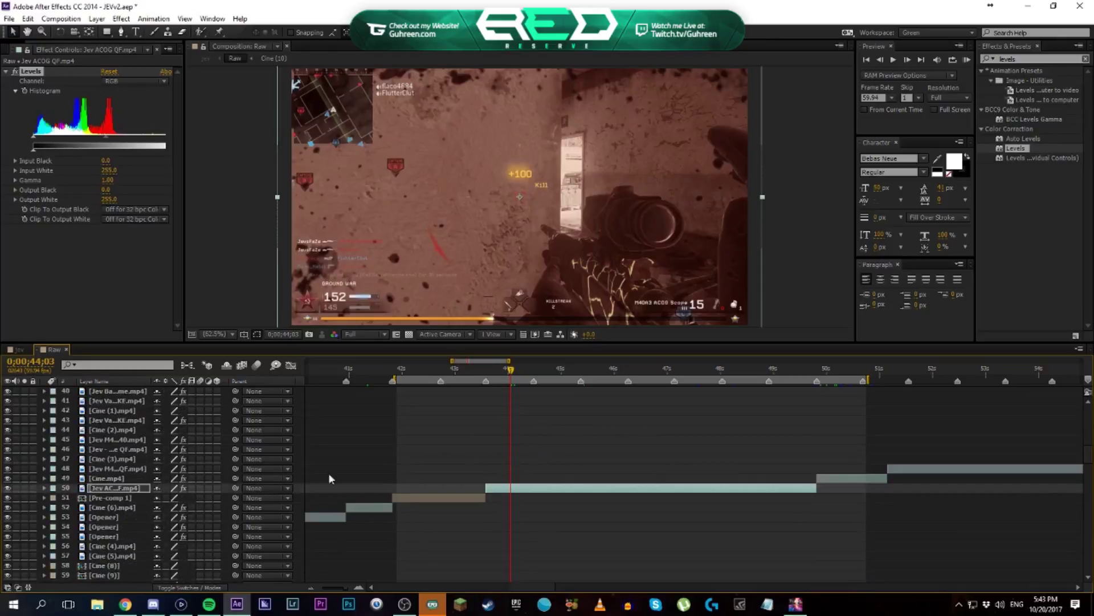
pyautogui.scroll(2, 117, 390)
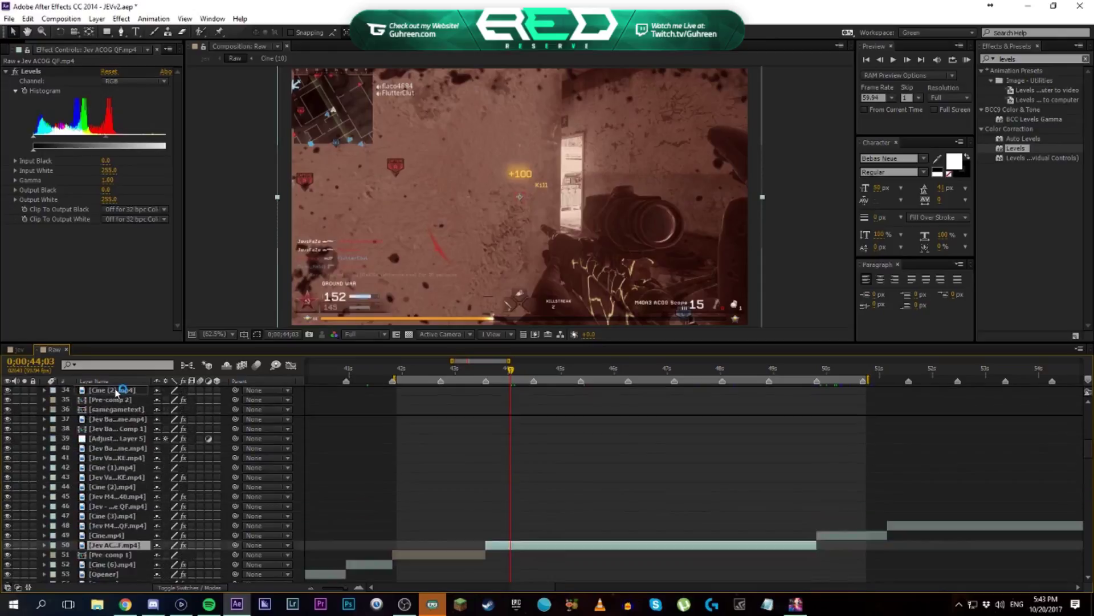
pyautogui.scroll(11, 115, 391)
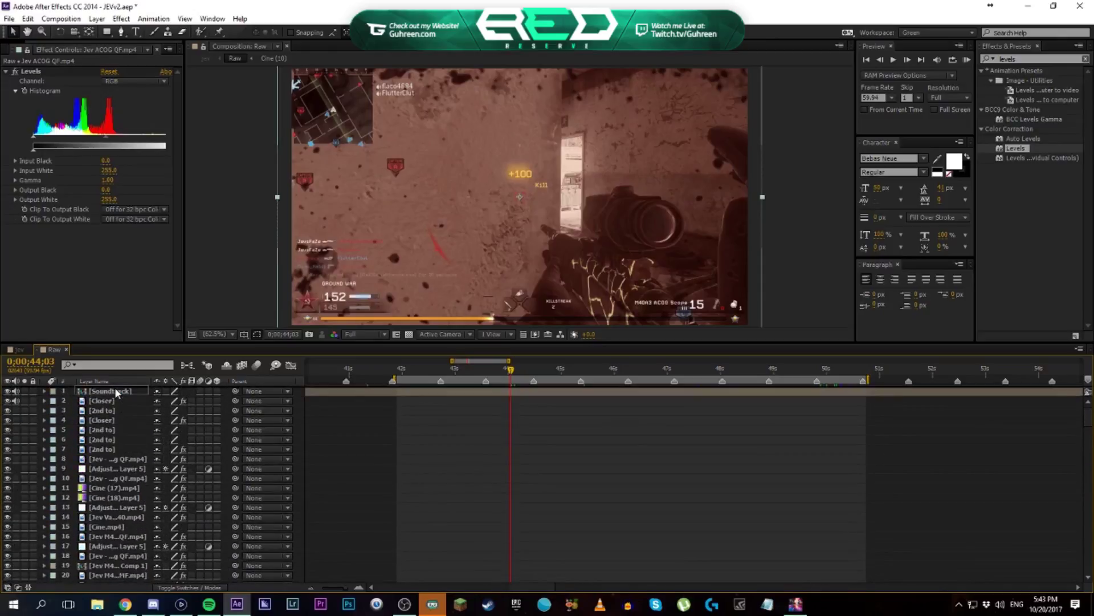
pyautogui.click(115, 387)
pyautogui.hotkey('ctrl', 'v')
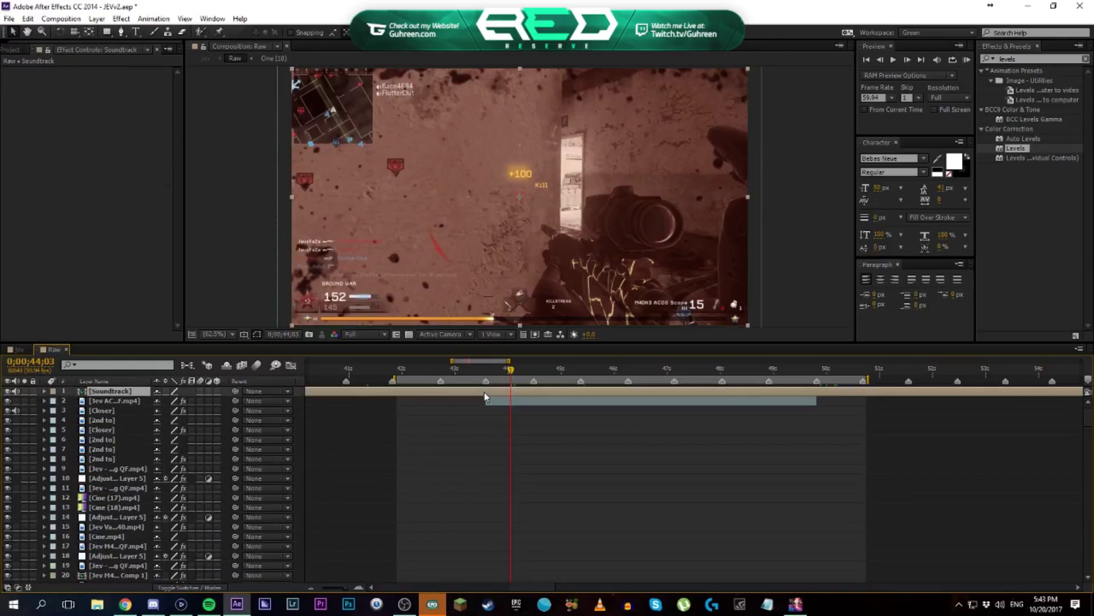
# Display the Soundtrack layer's audio waveform and preview the ACOG clip from its first beat at 0;00;43;34
pyautogui.press('l')
pyautogui.press('l')
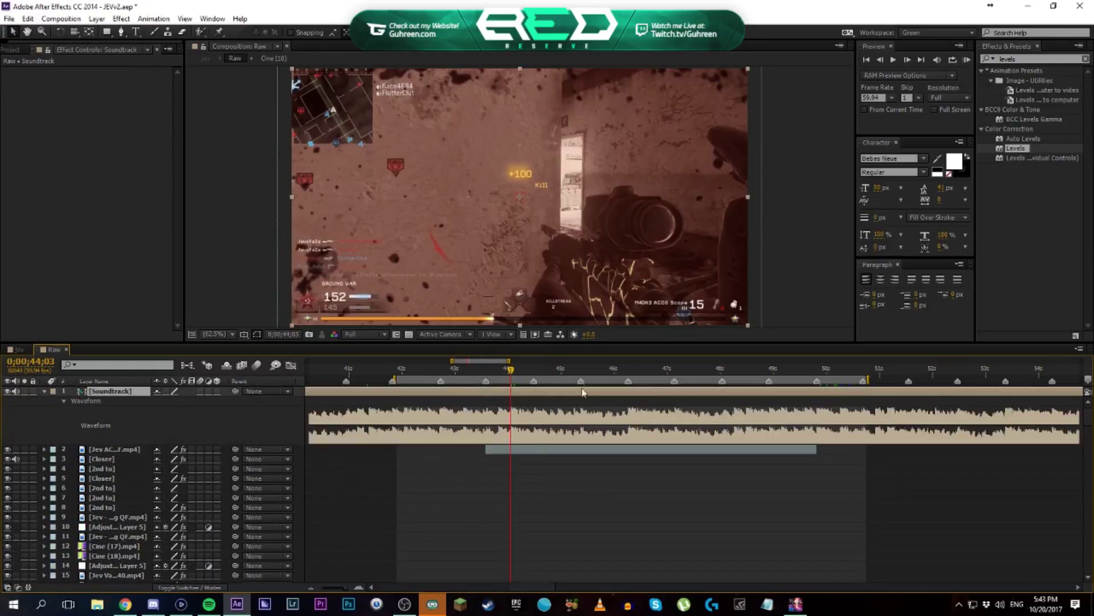
pyautogui.moveTo(497, 377); pyautogui.dragTo(491, 378)
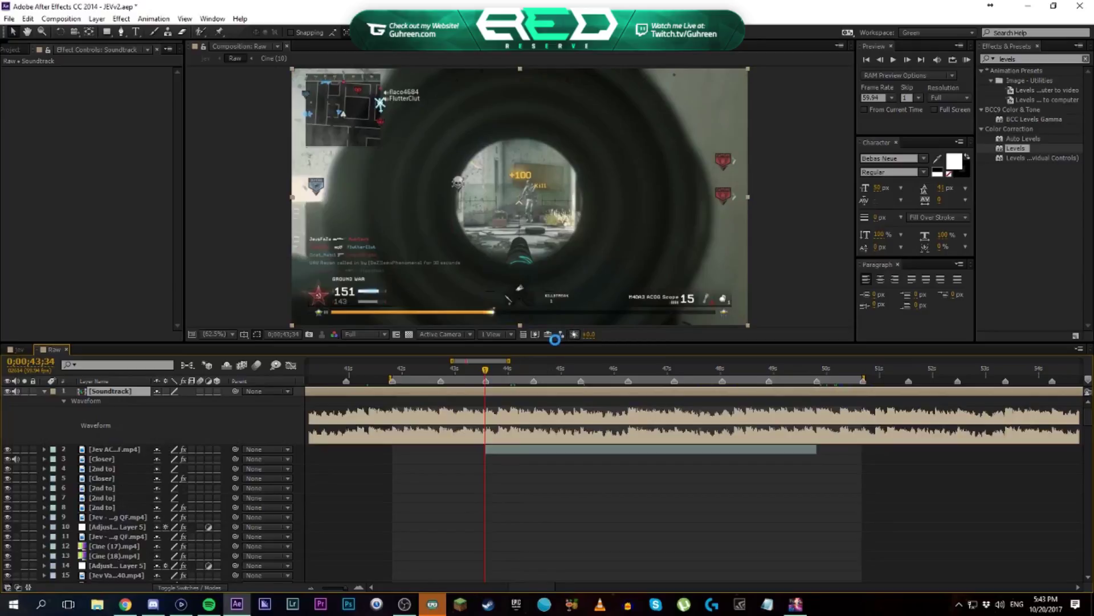
pyautogui.press('space')
pyautogui.moveTo(648, 374)
pyautogui.mouseDown()
pyautogui.moveTo(460, 370)
pyautogui.moveTo(659, 371)
pyautogui.mouseUp()
# Reveal the ACOG clip's Scale keyframes and add a Levels Histogram keyframe at 0;00;43;35
pyautogui.click(654, 450)
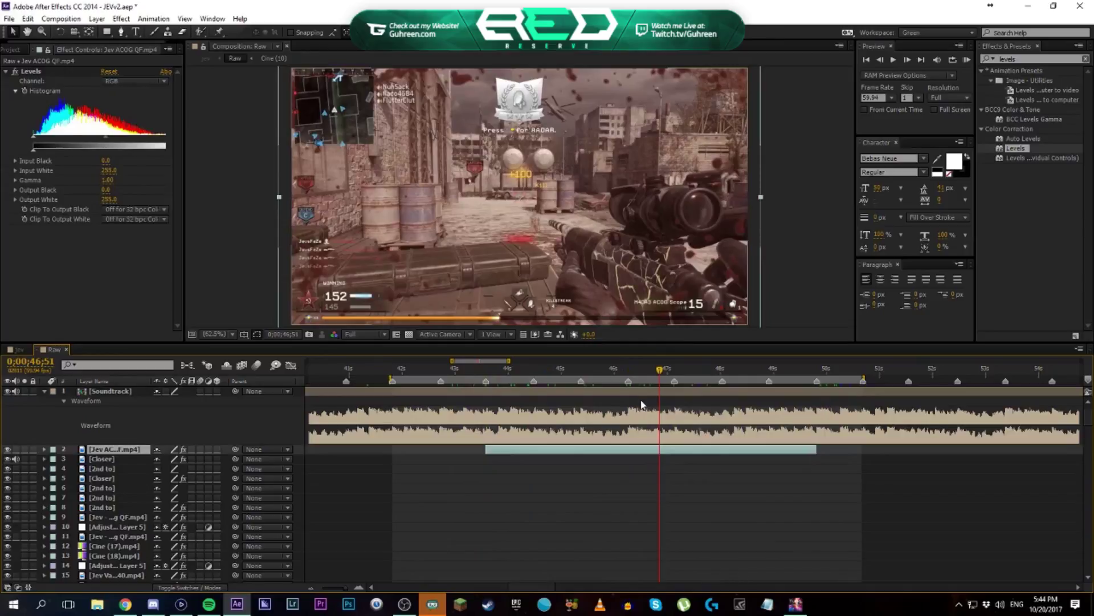
pyautogui.press('s')
pyautogui.moveTo(488, 377); pyautogui.dragTo(427, 374)
pyautogui.scroll(-15, 506, 420)
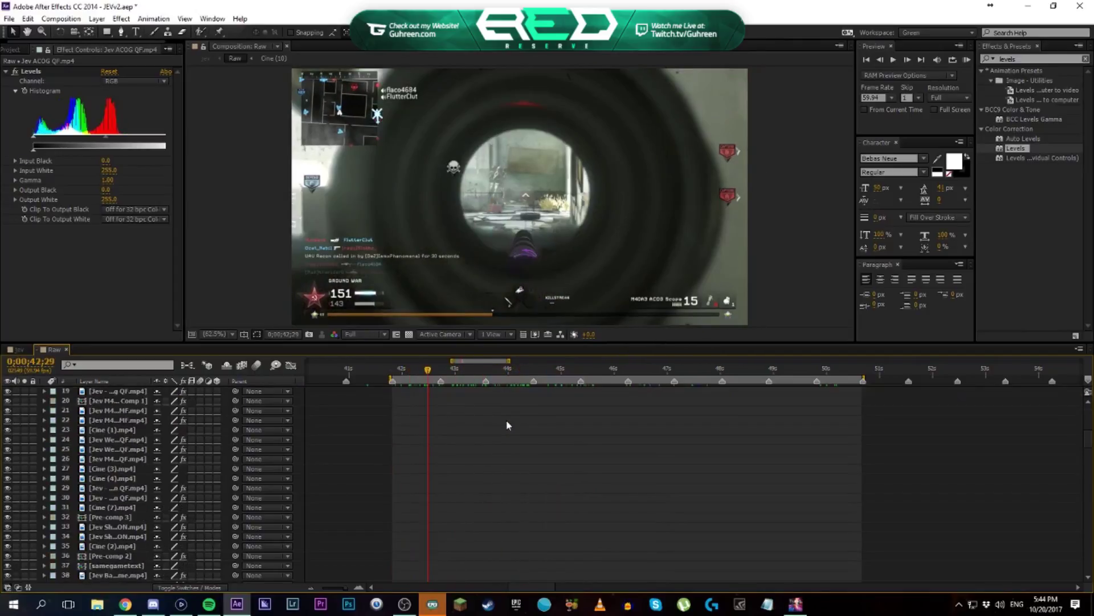
pyautogui.scroll(15, 483, 431)
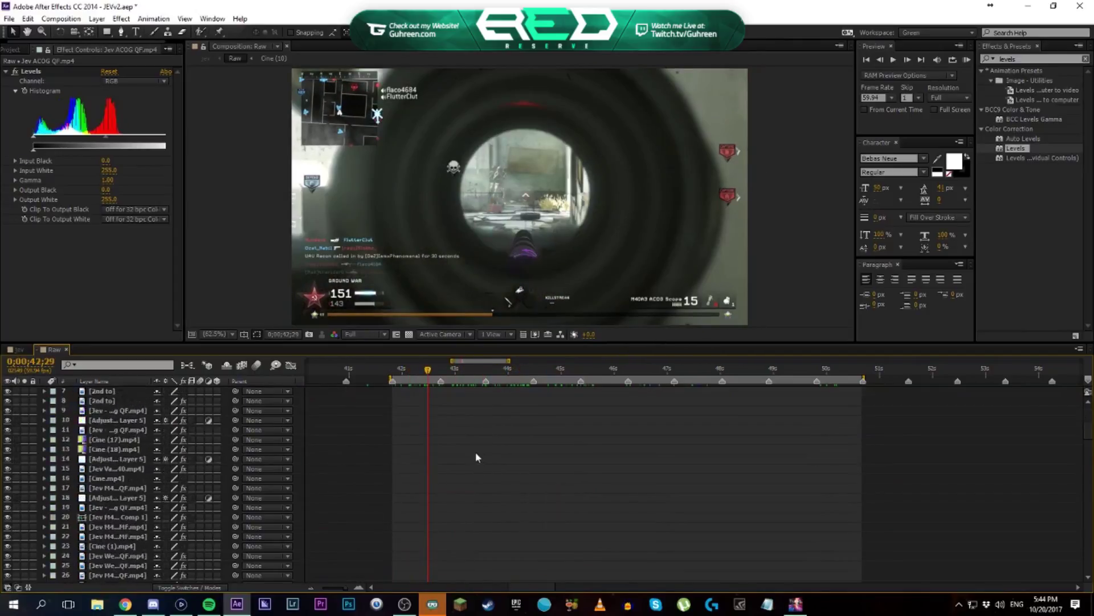
pyautogui.moveTo(484, 374)
pyautogui.mouseDown()
pyautogui.moveTo(580, 373)
pyautogui.moveTo(485, 374)
pyautogui.mouseUp()
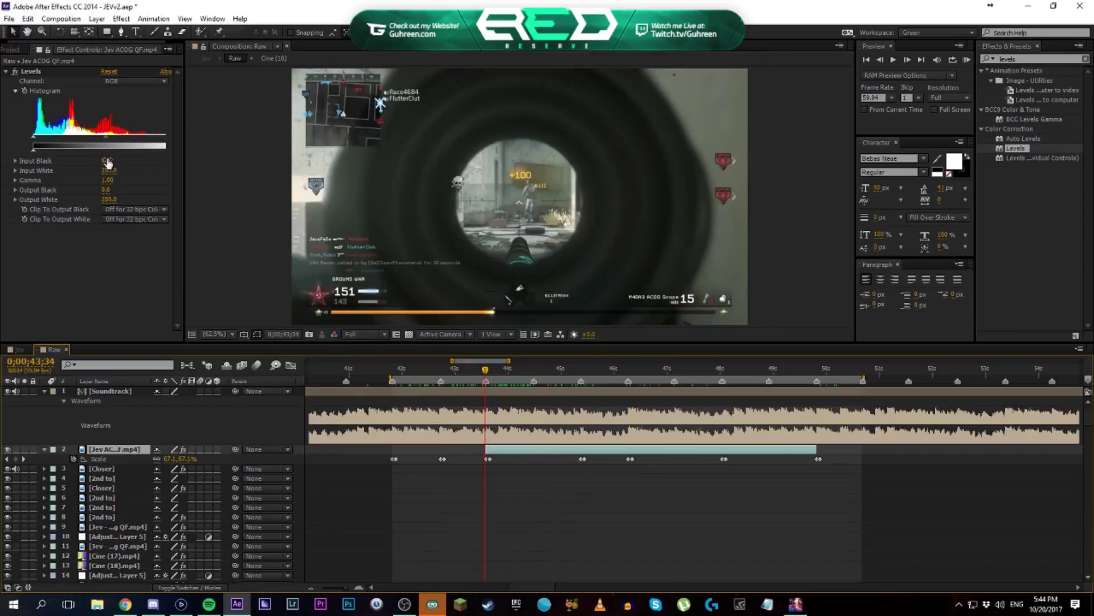
pyautogui.press('pagedown')
pyautogui.click(23, 96)
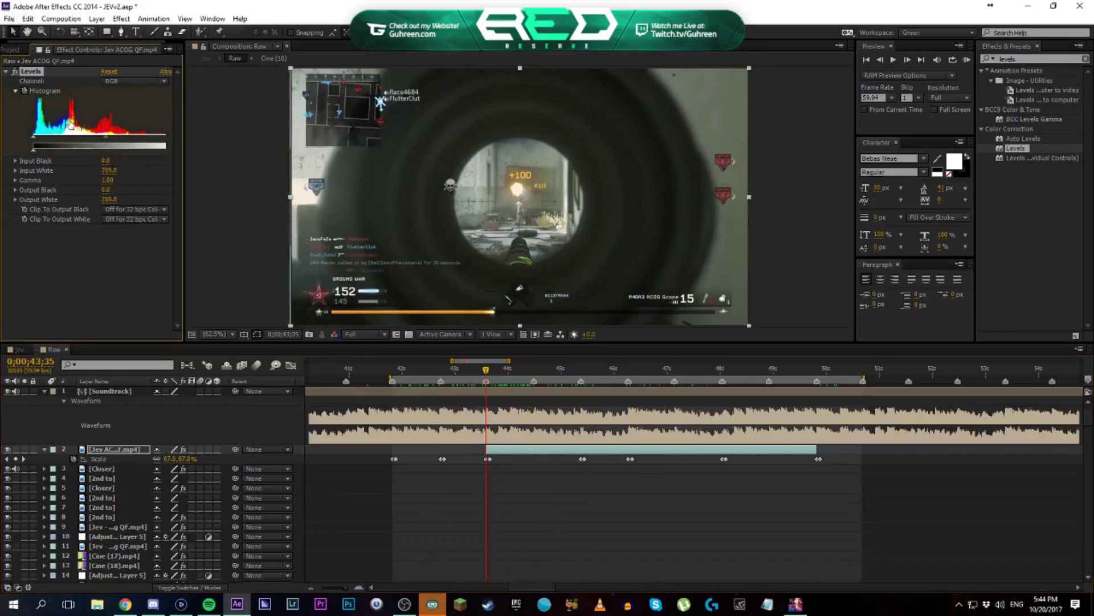
# One frame on at 0;00;43;36, try a Levels Input White of 200 on the ACOG clip and set it to 180
pyautogui.press('pagedown')
pyautogui.click(110, 170)
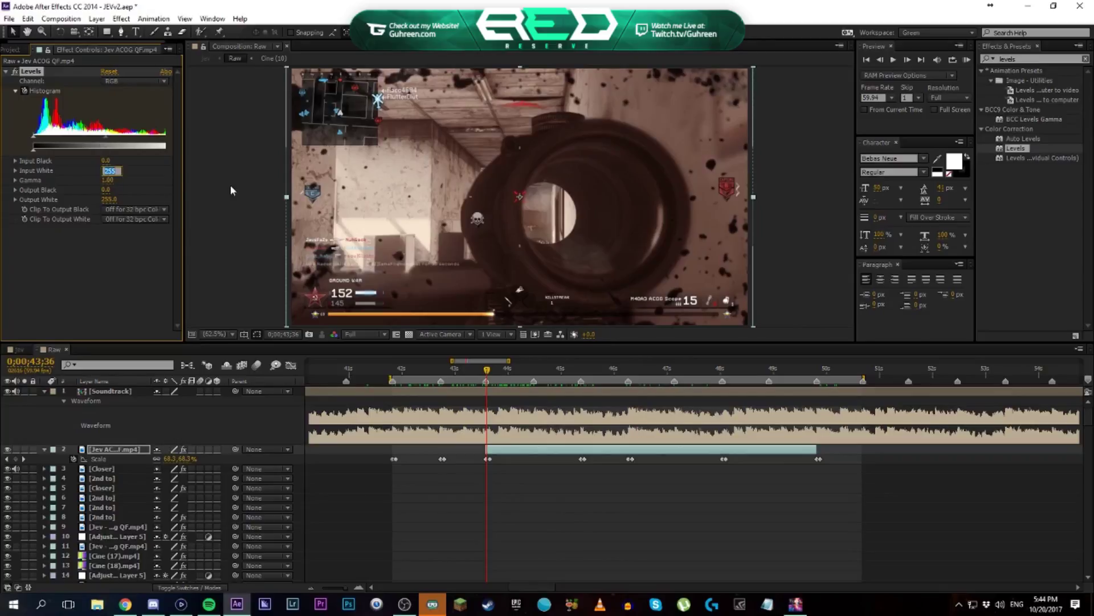
pyautogui.press('Return')
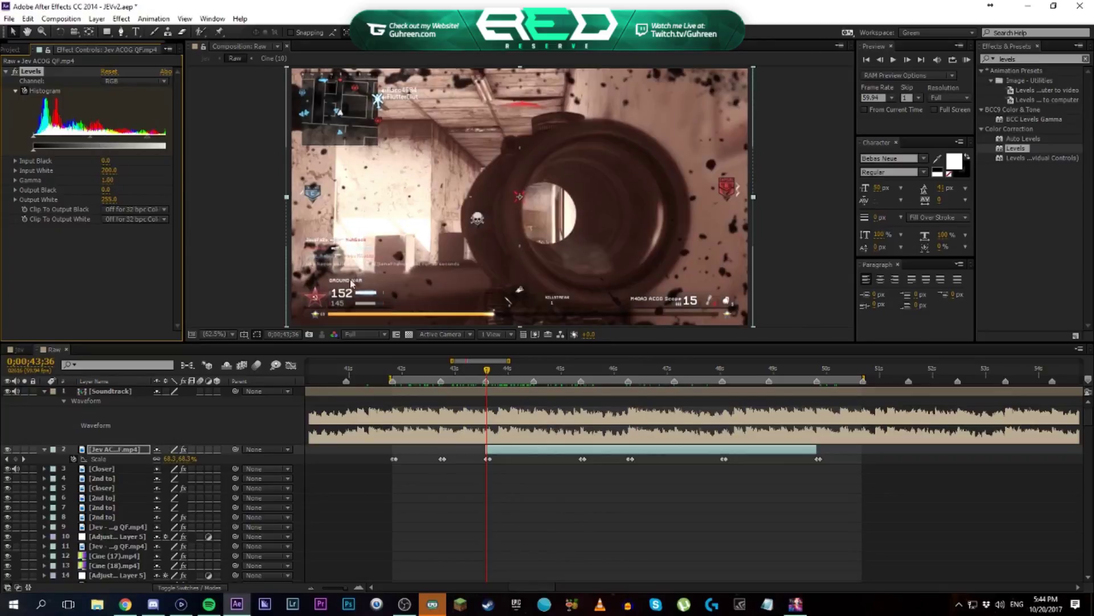
pyautogui.click(108, 170)
pyautogui.write('180')
pyautogui.press('Return')
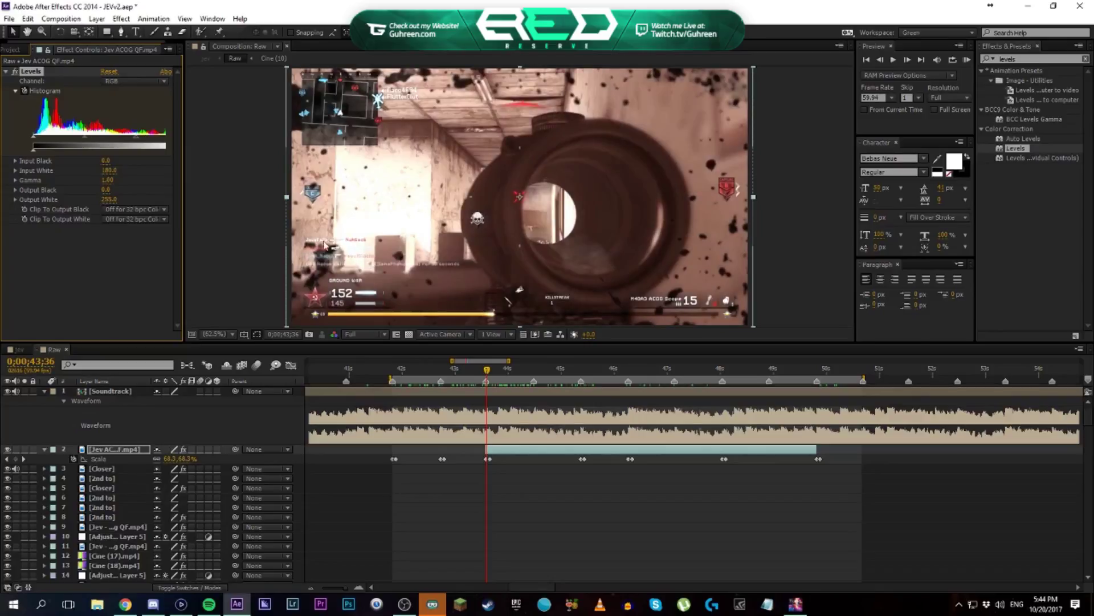
# Reveal all keyframes of the ACOG clip and check the brightened frame with the Film Glow in the jev composition
pyautogui.press('u')
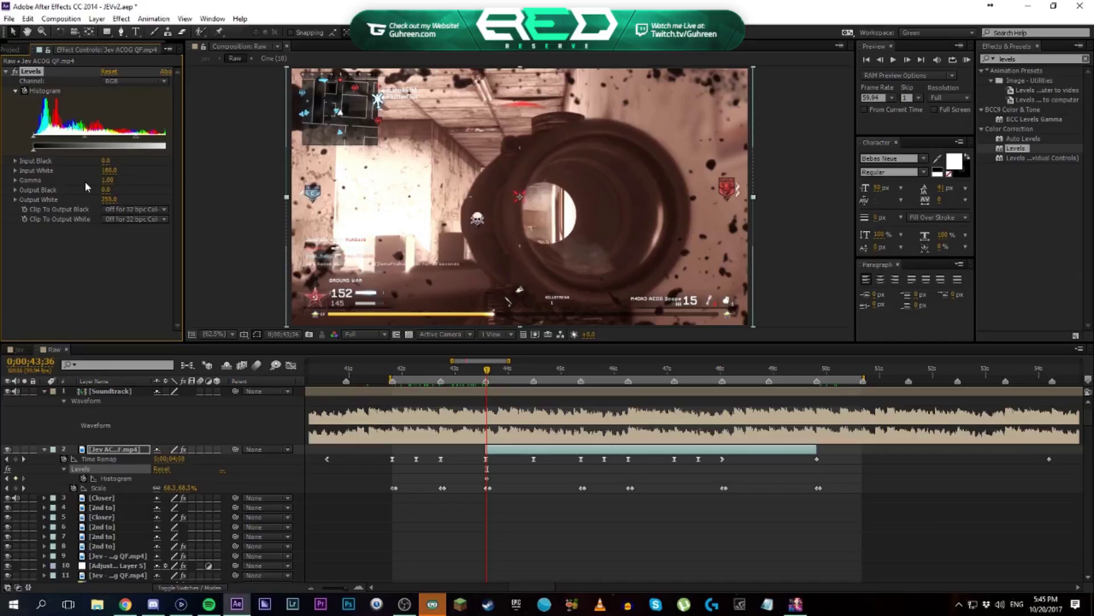
pyautogui.click(21, 349)
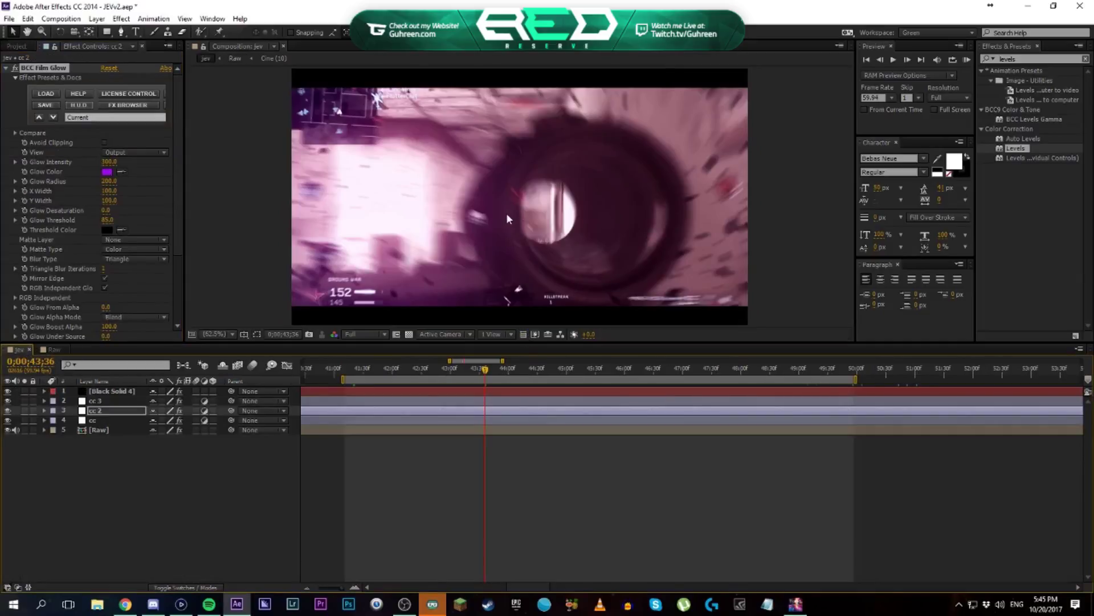
pyautogui.click(14, 71)
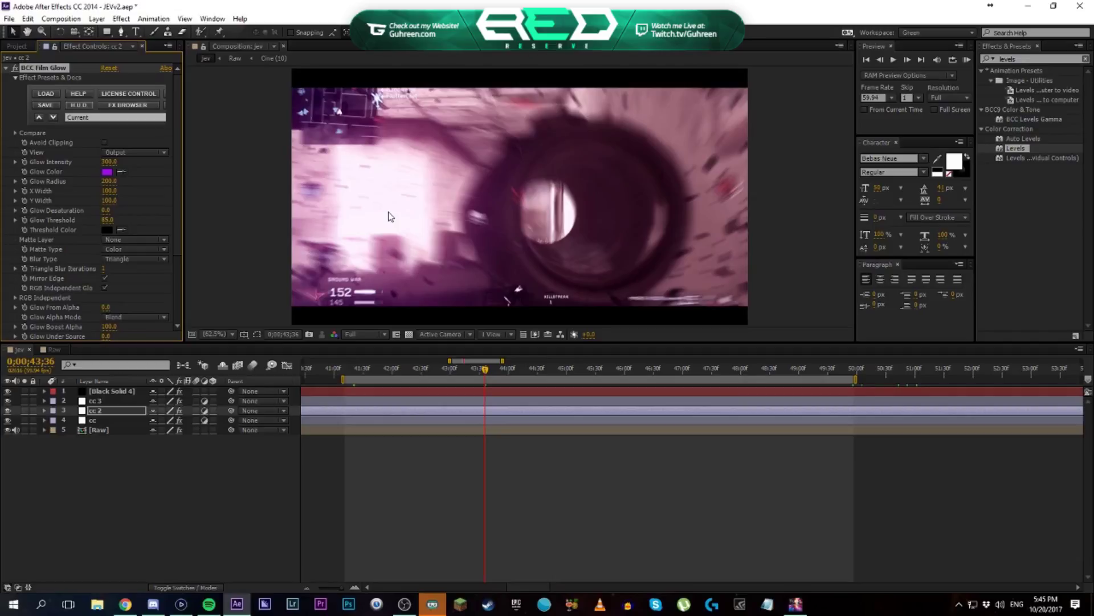
# In the Raw composition, copy the ACOG clip's Levels Histogram flash keyframes to the beats through 0;00;48;02 and 0;00;49;48
pyautogui.click(60, 350)
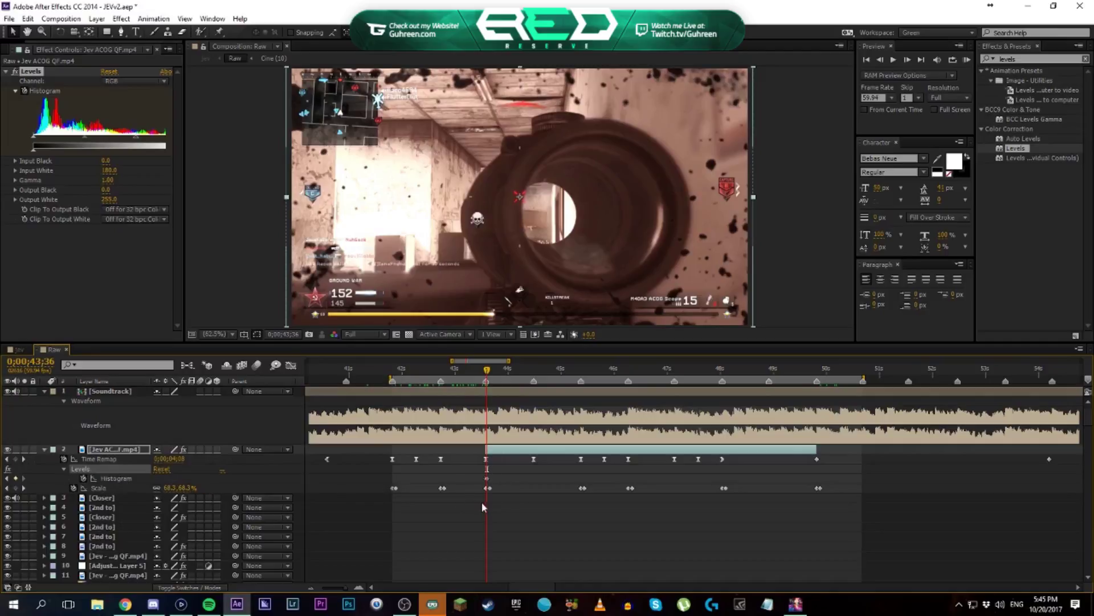
pyautogui.click(486, 479)
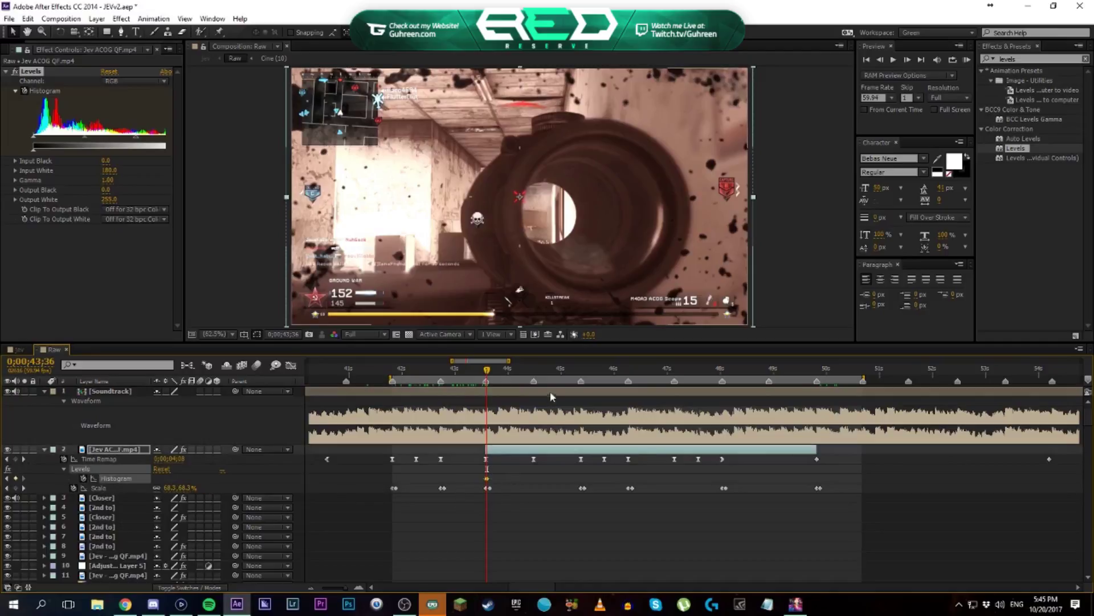
pyautogui.moveTo(536, 376); pyautogui.dragTo(727, 378)
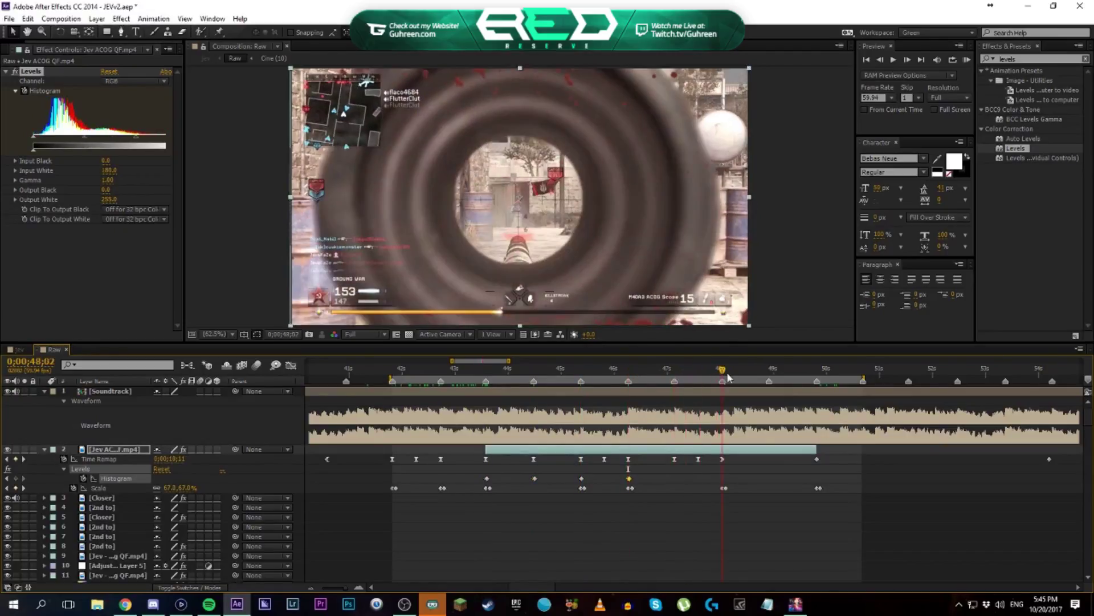
pyautogui.hotkey('ctrl', 'v')
pyautogui.click(816, 375)
pyautogui.hotkey('ctrl', 'v')
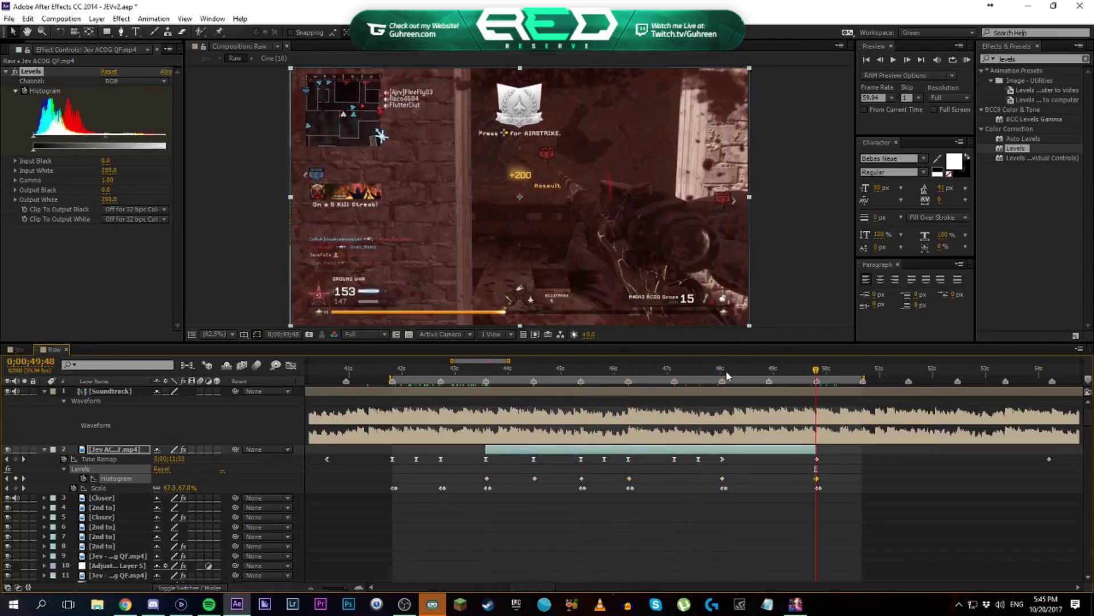
# Preview the ACOG clip from 0;00;48;03 and paste the flash keyframes on the extra beats from 0;00;48;29 to 0;00;49;23
pyautogui.click(724, 372)
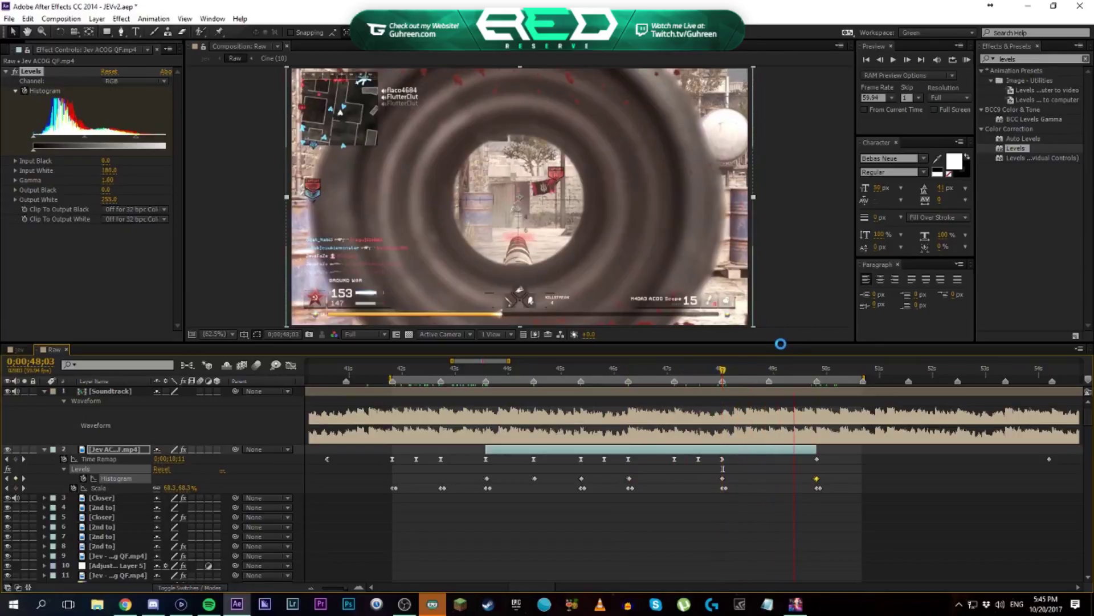
pyautogui.click(747, 371)
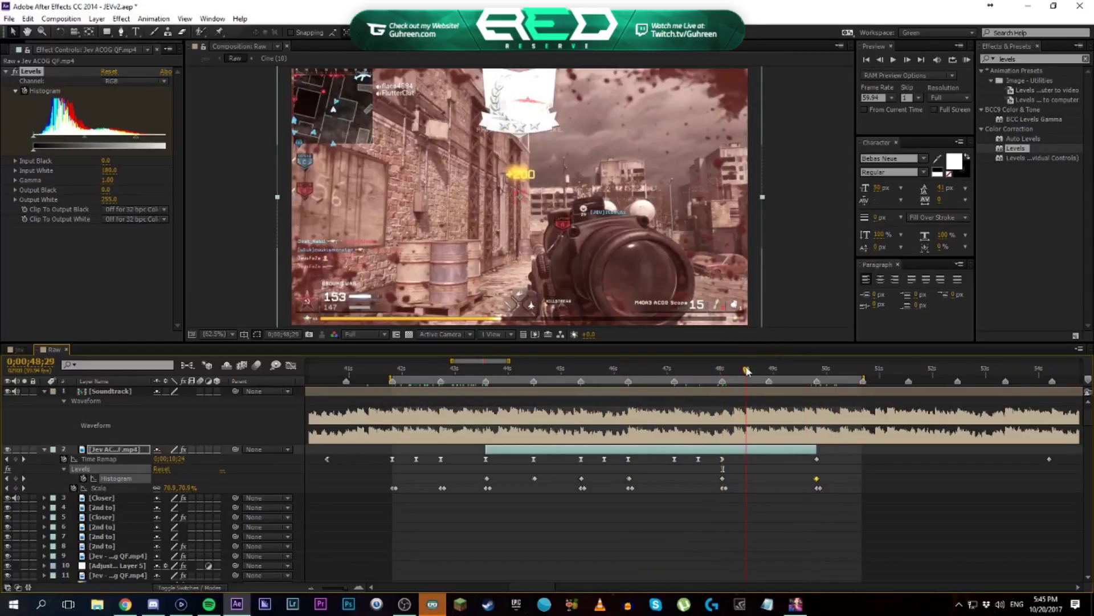
pyautogui.click(769, 372)
pyautogui.click(792, 374)
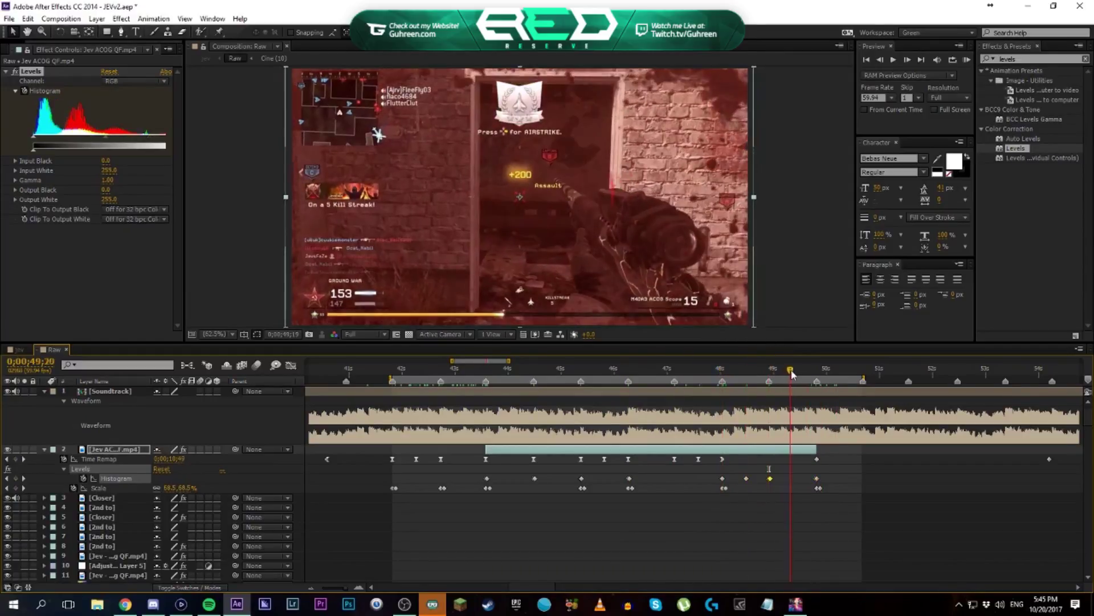
pyautogui.click(794, 371)
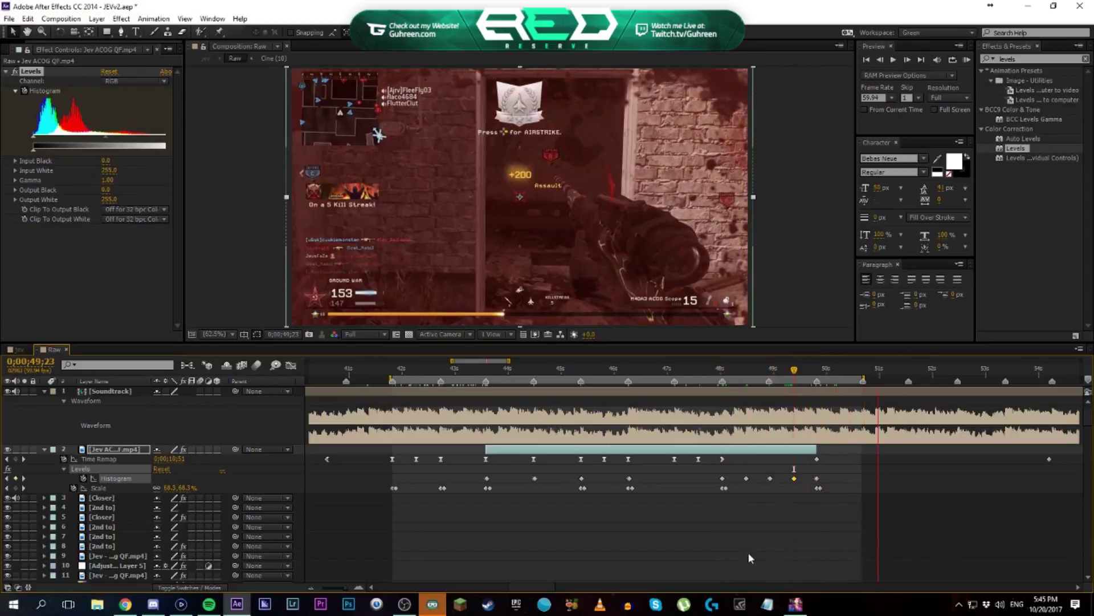
# Set a Levels Input White of 255 on the ACOG clip at 0;00;44;47
pyautogui.click(717, 369)
pyautogui.moveTo(717, 369); pyautogui.dragTo(549, 377)
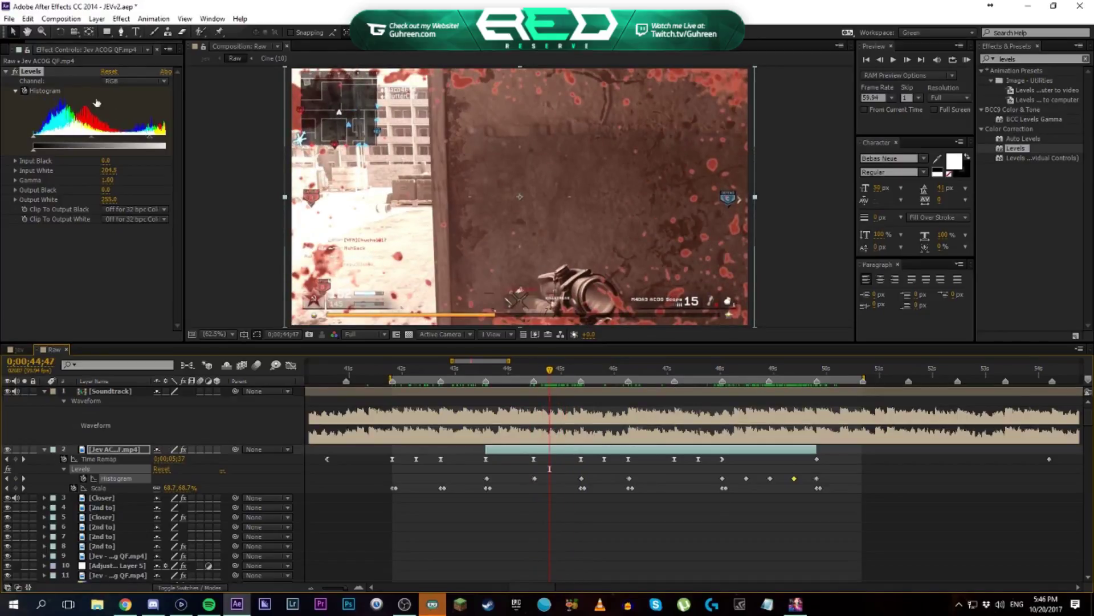
pyautogui.click(109, 171)
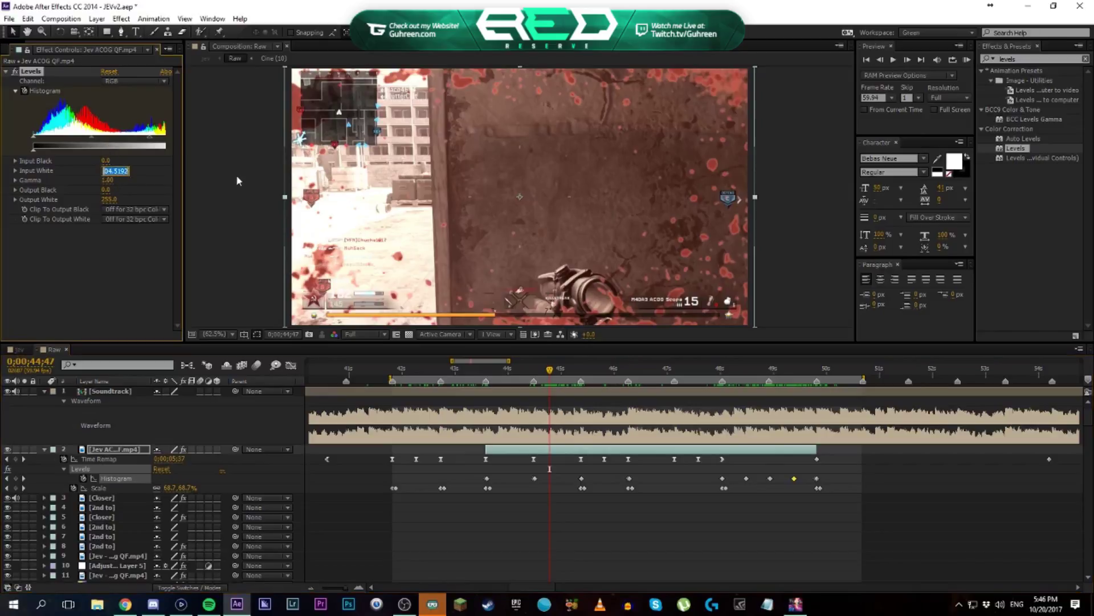
pyautogui.write('255')
pyautogui.press('Return')
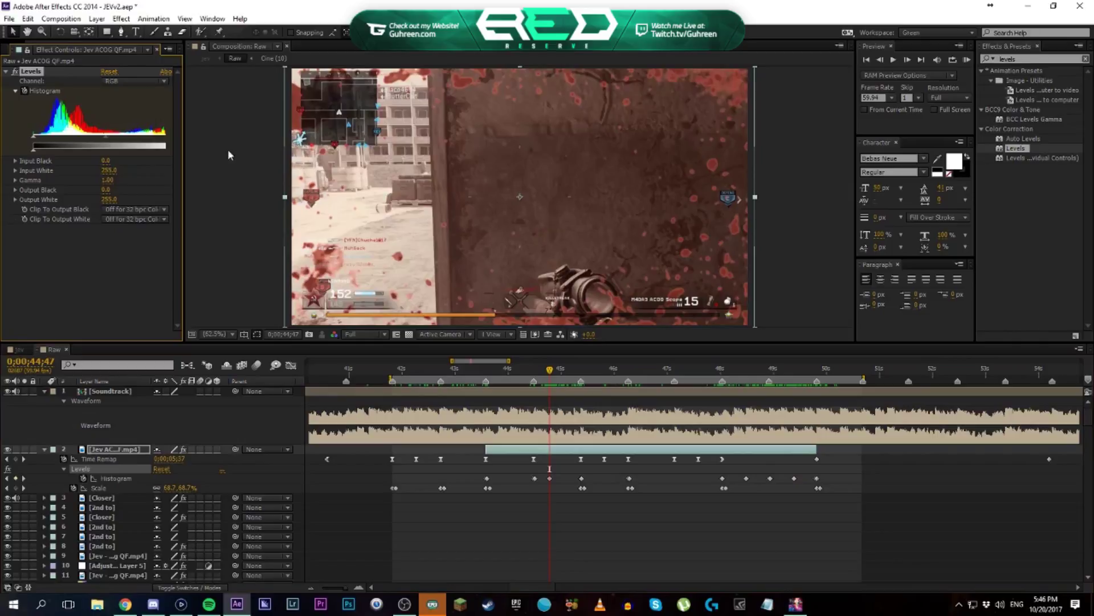
# One frame on at 0;00;44;48, darken the ACOG clip with a Levels Input White of 355
pyautogui.press('pagedown')
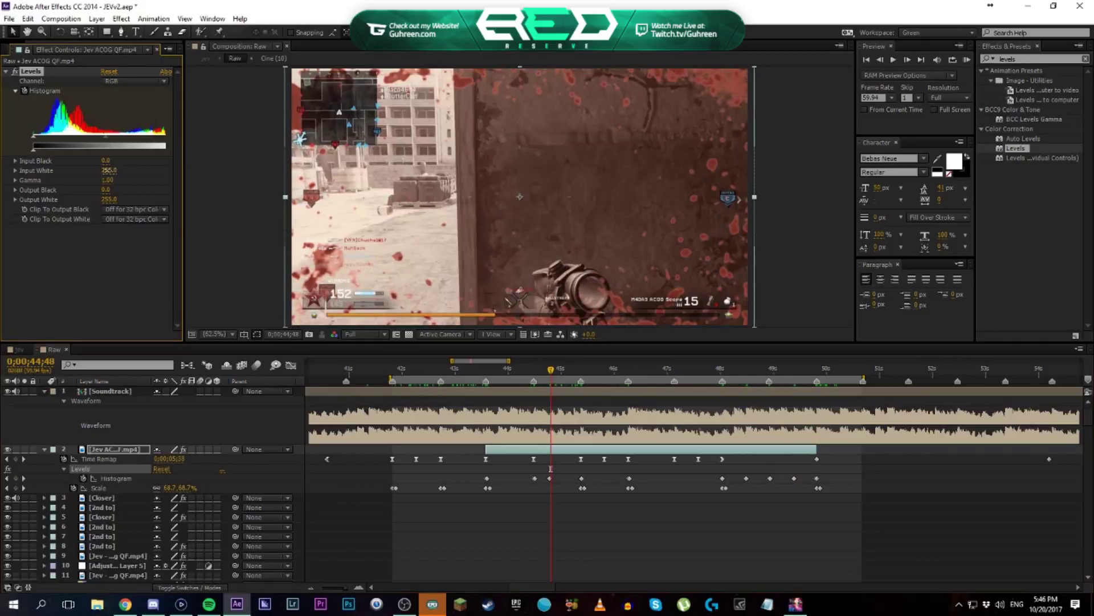
pyautogui.moveTo(106, 170); pyautogui.dragTo(130, 177)
pyautogui.click(113, 171)
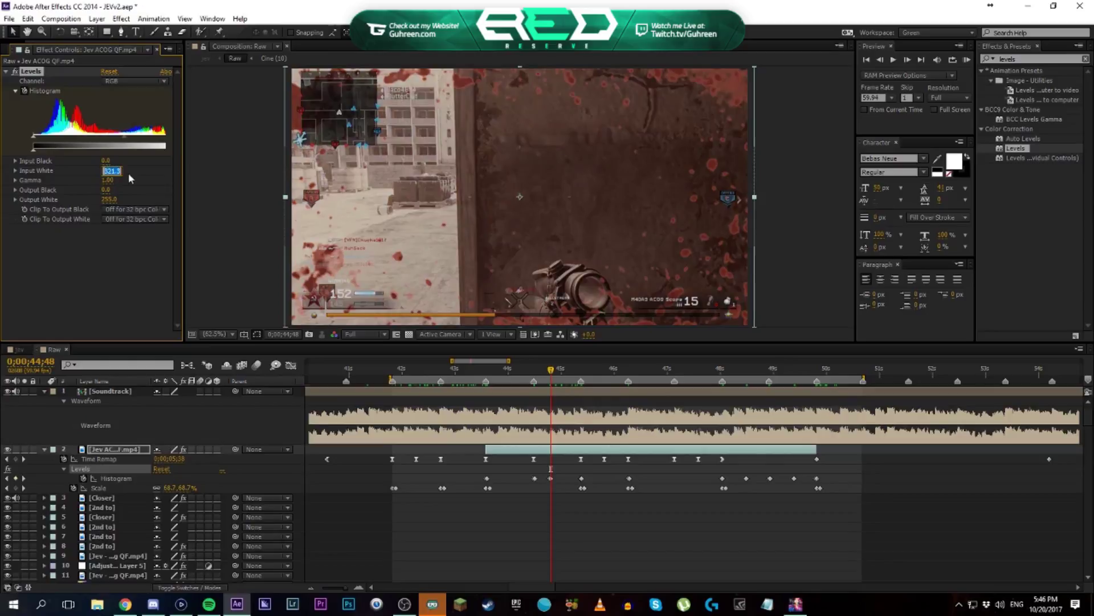
pyautogui.write('355')
pyautogui.press('Return')
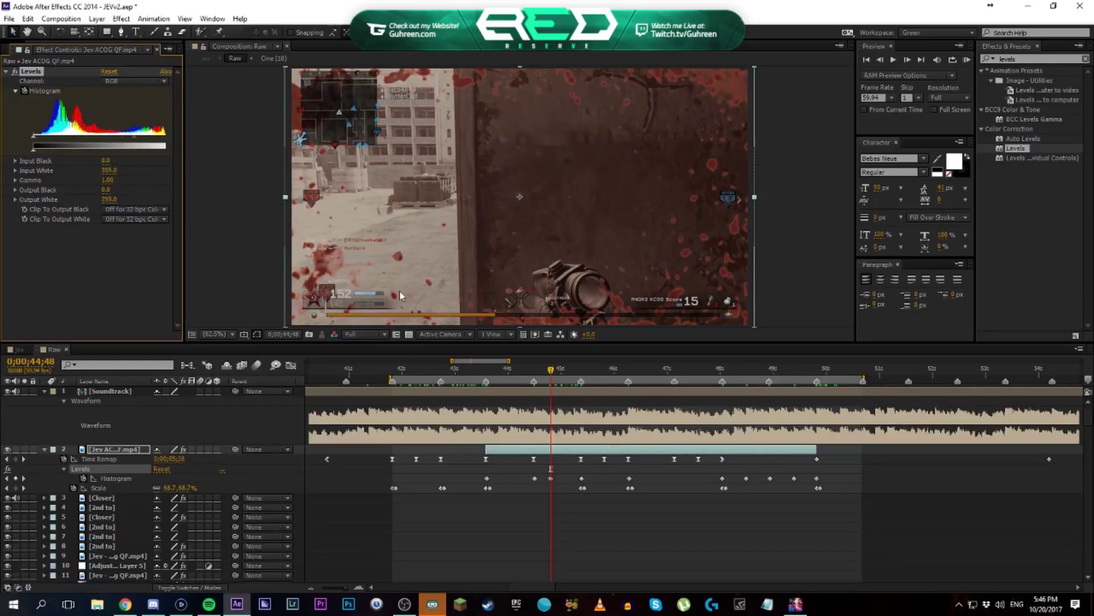
# Reveal all keyframes of the ACOG clip and copy the darkening Histogram keyframes to later points, including 0;00;45;05 and 0;00;45;15
pyautogui.press('u')
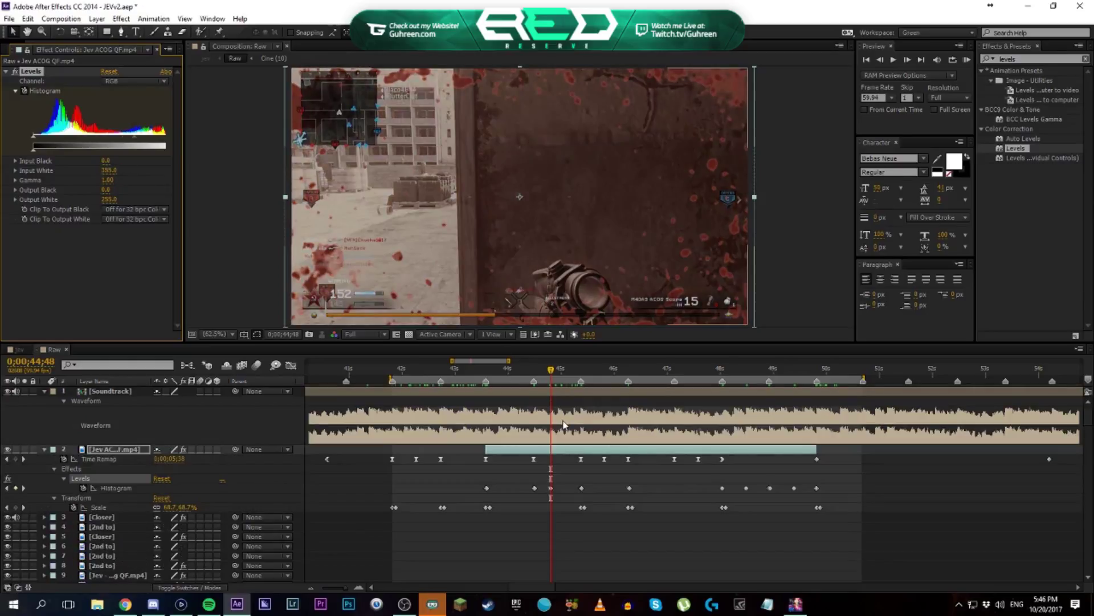
pyautogui.press('=')
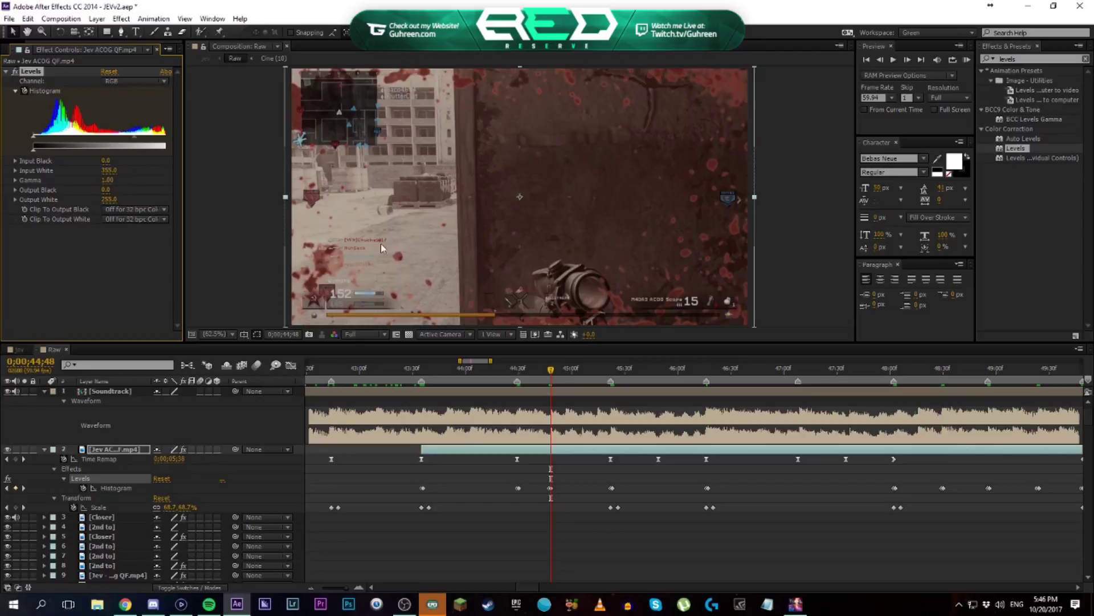
pyautogui.click(548, 488)
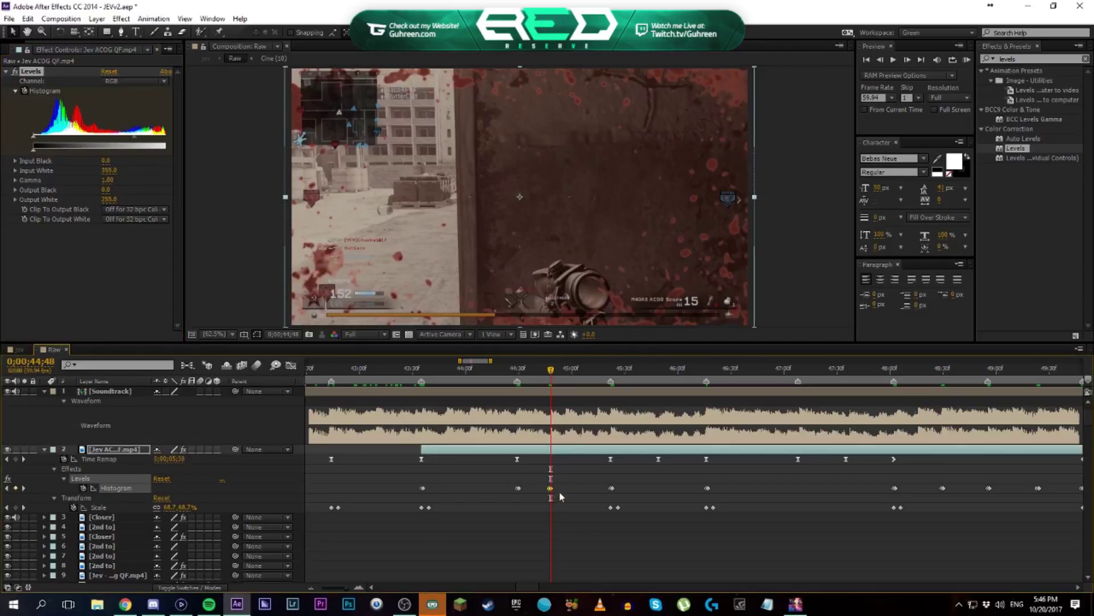
pyautogui.click(563, 371)
pyautogui.moveTo(563, 371); pyautogui.dragTo(581, 371)
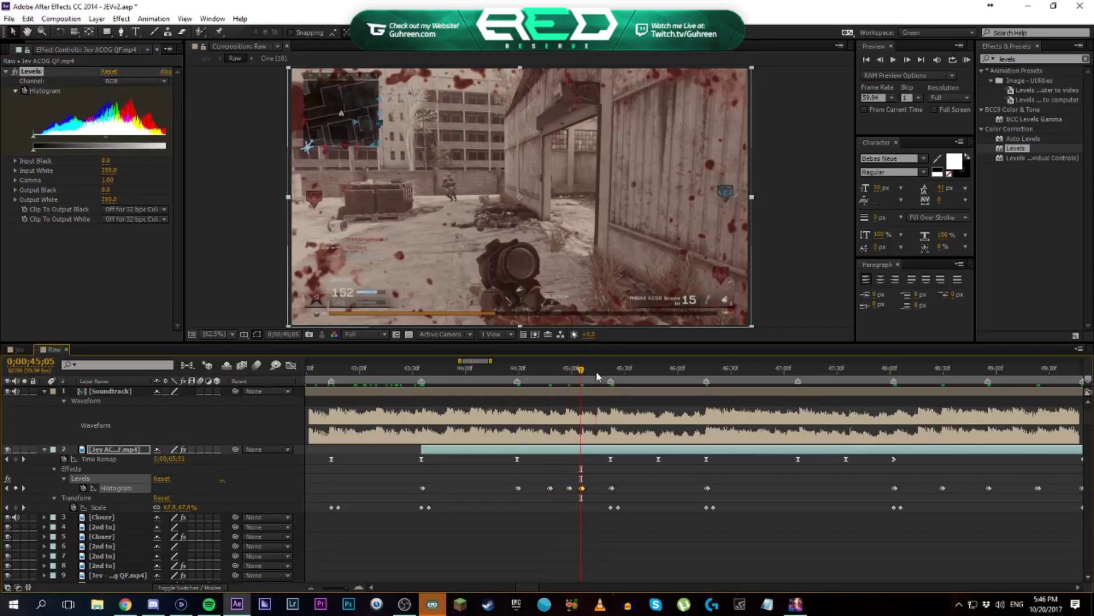
pyautogui.click(598, 376)
pyautogui.hotkey('ctrl', 'v')
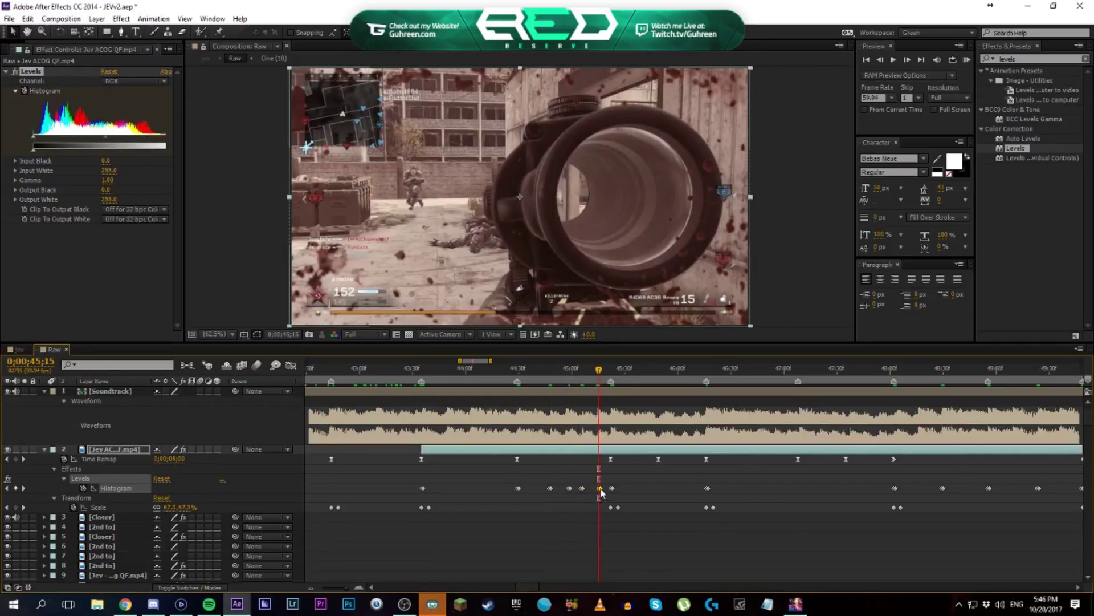
# Work back through the darkening Histogram keyframes to 0;00;44;49 and place a keyframe with an Input White of 255 there
pyautogui.click(582, 489)
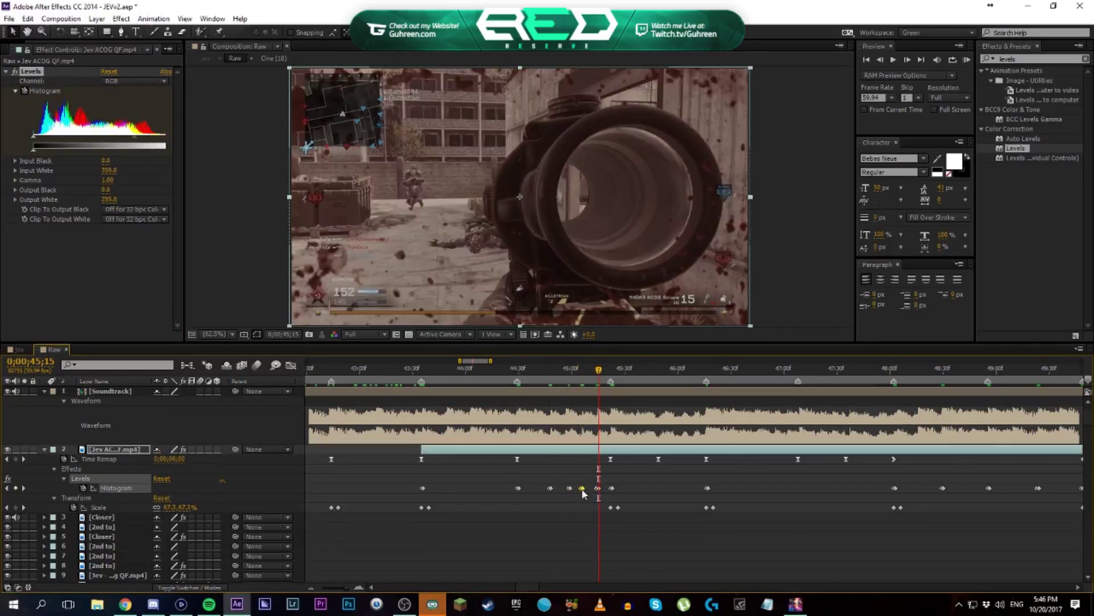
pyautogui.click(550, 489)
pyautogui.press('j')
pyautogui.press('j')
pyautogui.press('j')
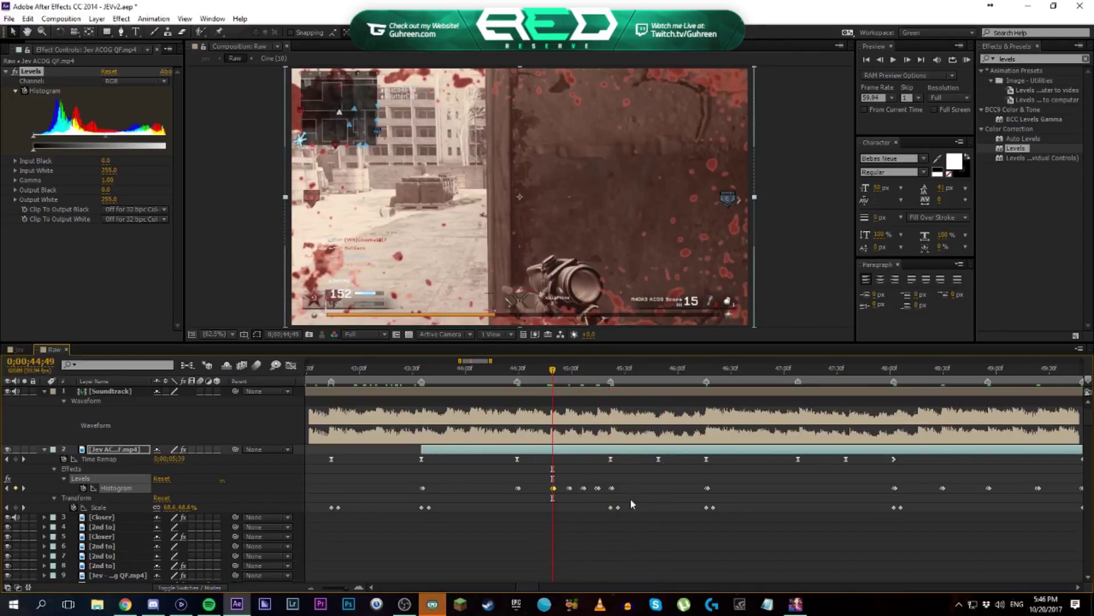
# Preview the ACOG clip's Levels flashes from 0;00;43;25 and check the frames around 0;00;46;24
pyautogui.click(403, 366)
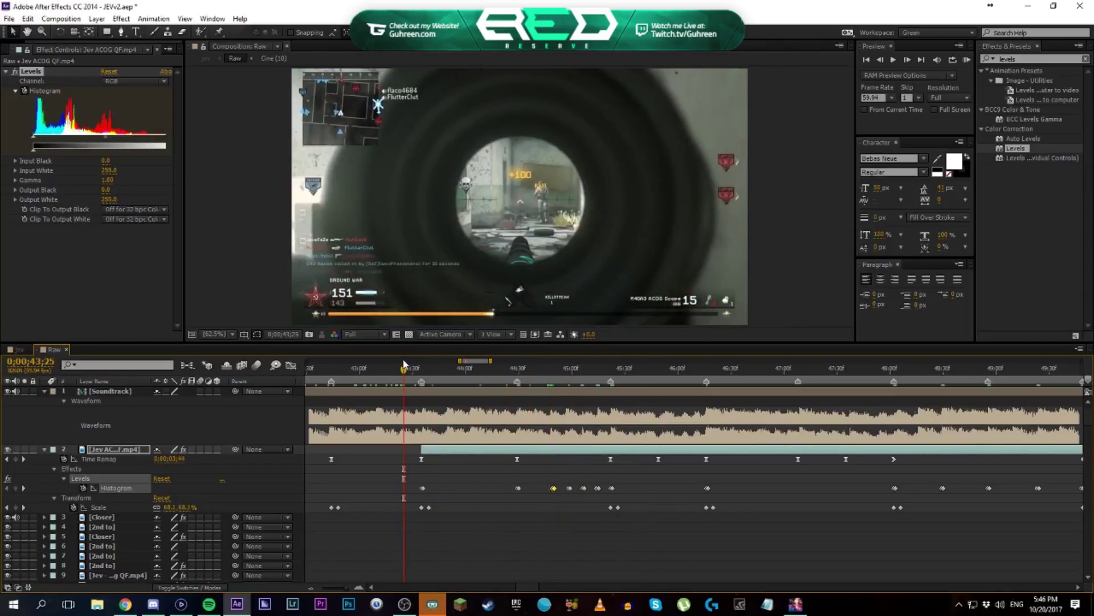
pyautogui.press('space')
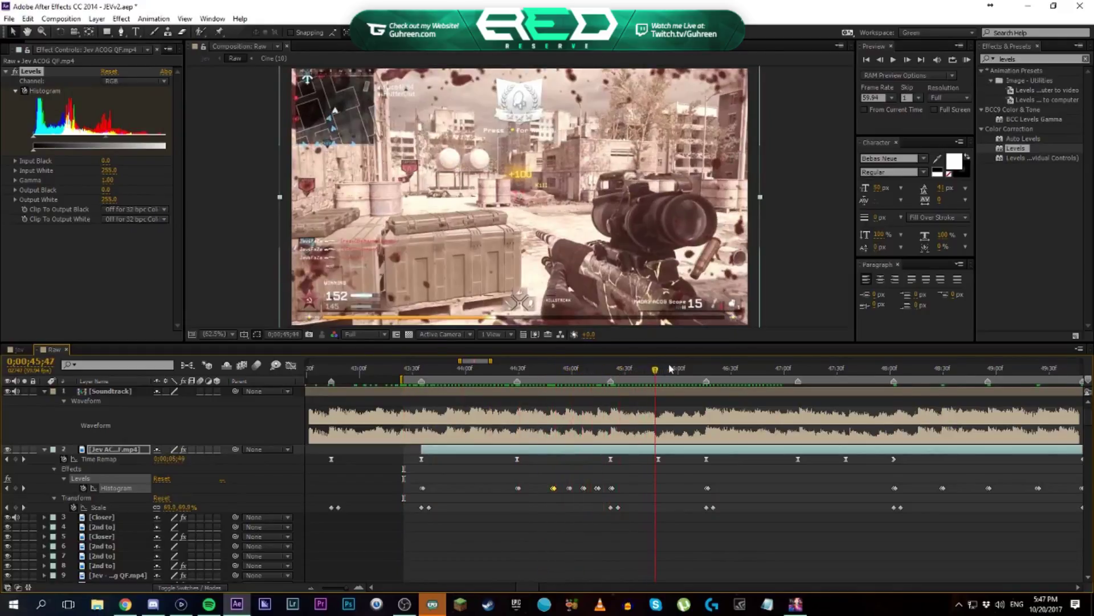
pyautogui.moveTo(670, 368); pyautogui.dragTo(714, 363)
pyautogui.moveTo(722, 361); pyautogui.dragTo(710, 364)
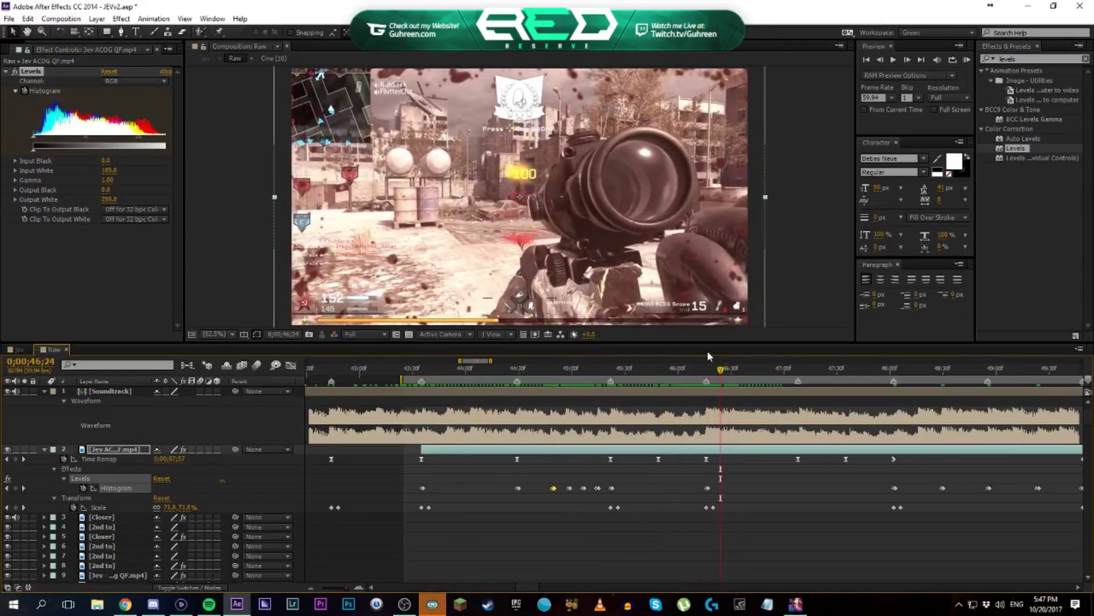
# Open the jev composition, deselect its layers and render a RAM preview of the work area
pyautogui.click(28, 350)
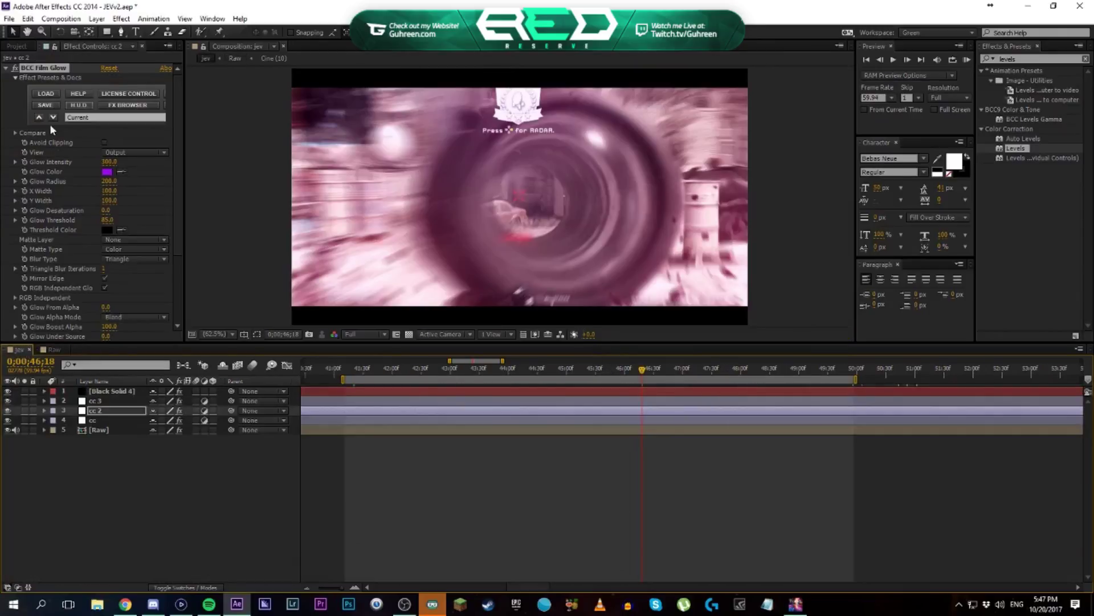
pyautogui.click(166, 525)
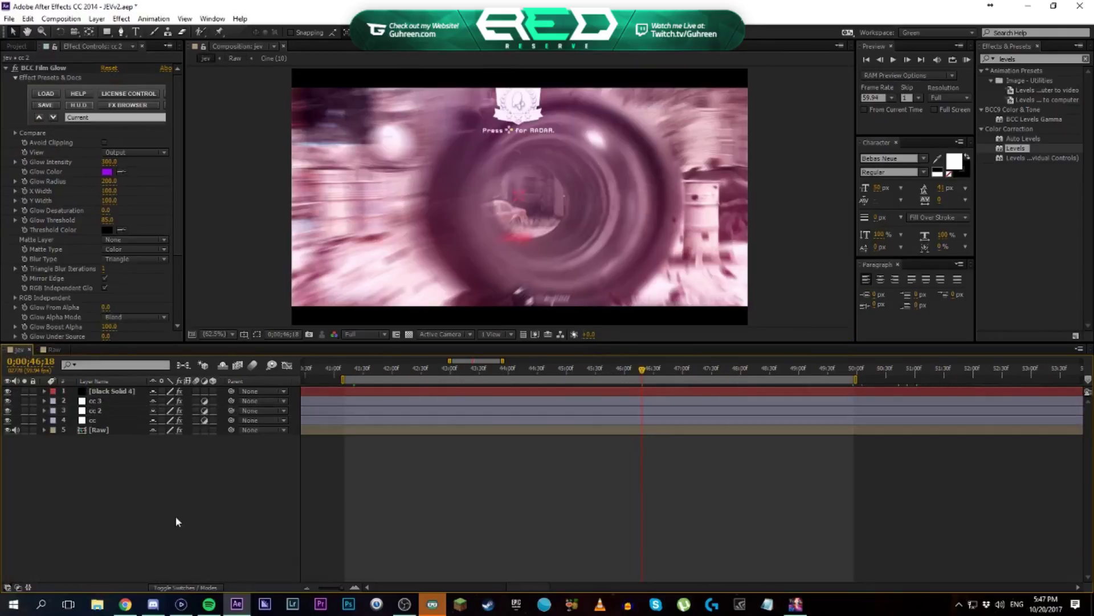
pyautogui.press('KP_0')
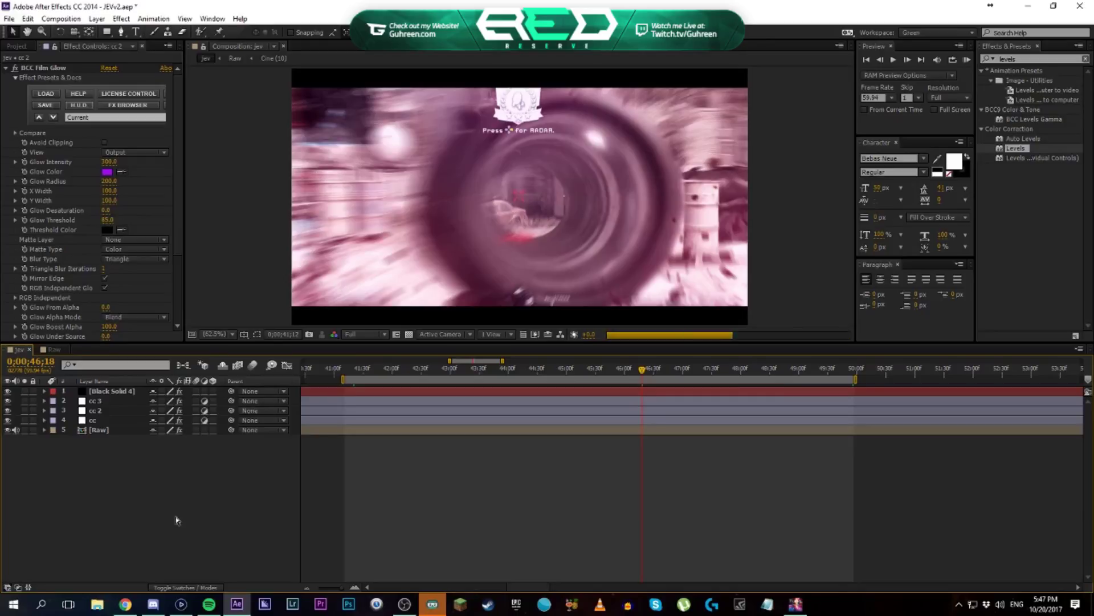